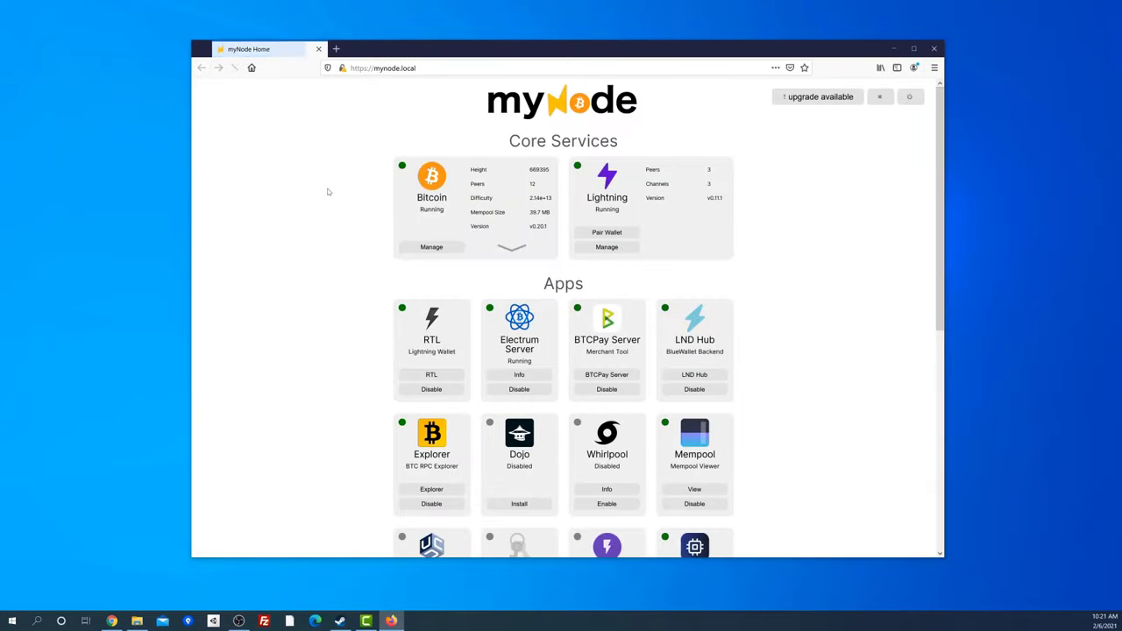
- Search the pasted transaction hash in BTC RPC Explorer, then again on Blockchain.com's explorer
{"action": "scroll", "coordinate": [328, 191], "scroll_direction": "down", "scroll_amount": 2}
{"action": "scroll", "coordinate": [328, 191], "scroll_direction": "down", "scroll_amount": 3}
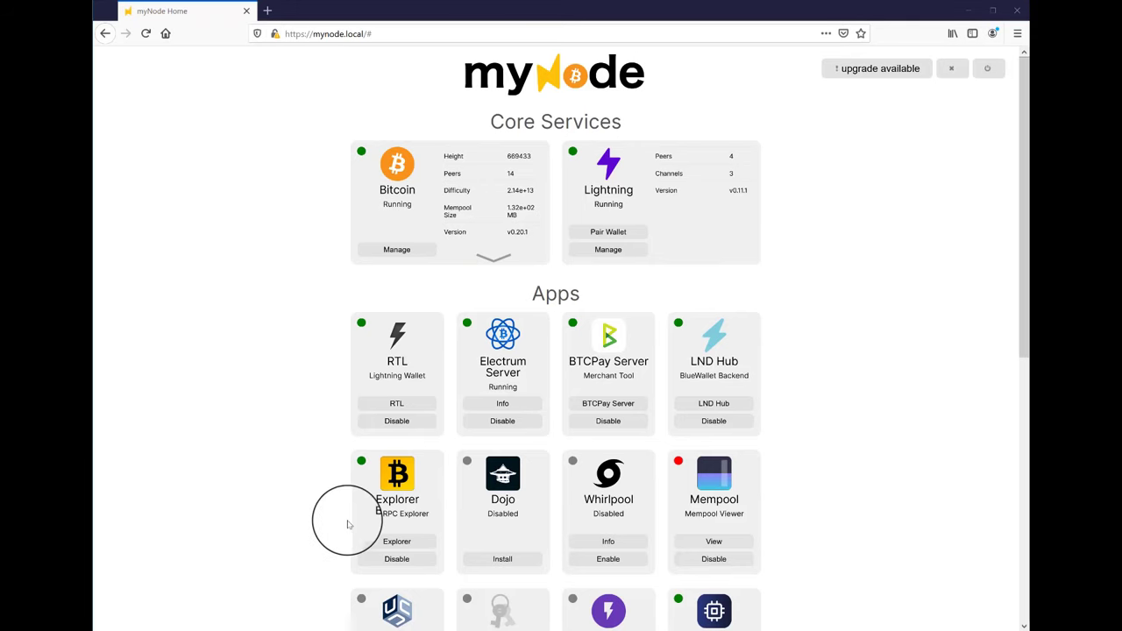
{"action": "left_click", "coordinate": [390, 542]}
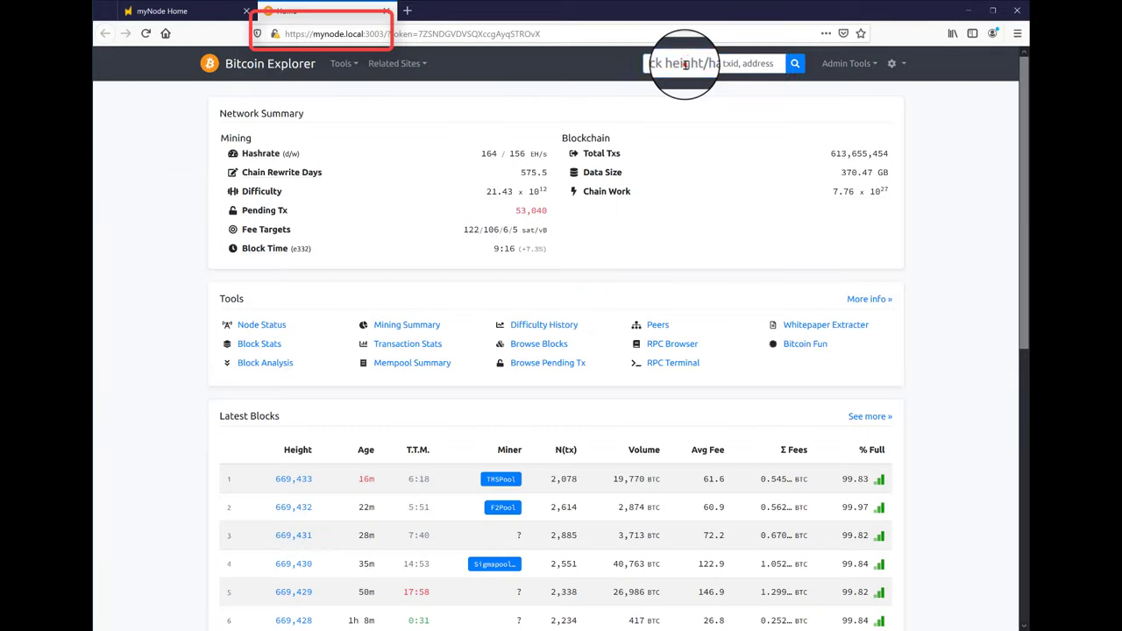
{"action": "left_click", "coordinate": [685, 64]}
{"action": "key", "text": "ctrl+v"}
{"action": "left_click", "coordinate": [795, 64]}
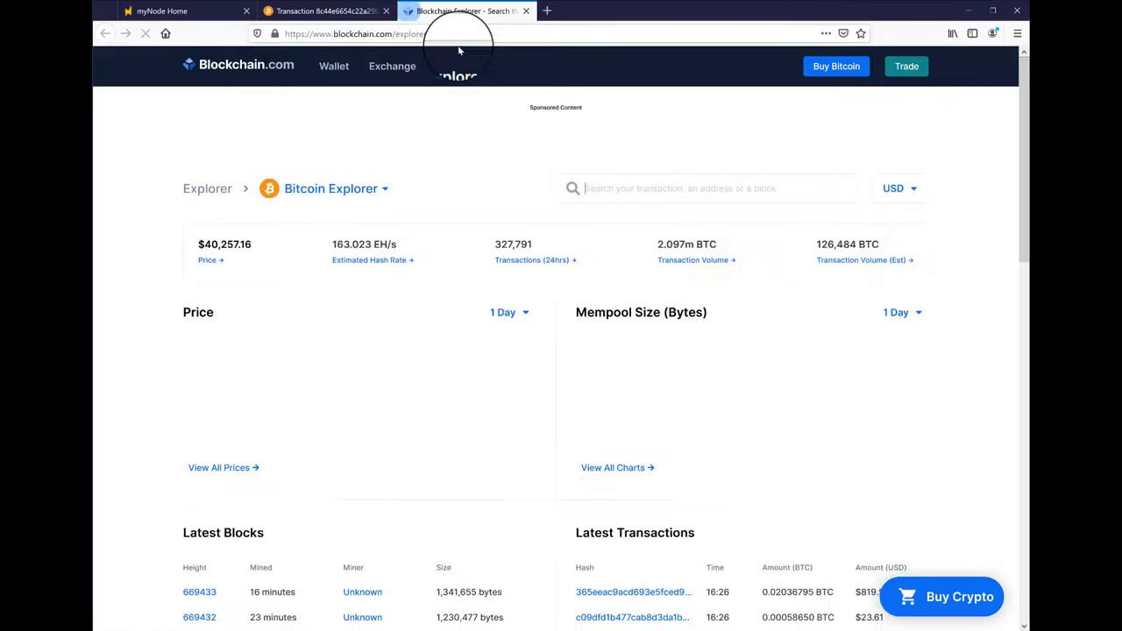
{"action": "left_click", "coordinate": [653, 187]}
{"action": "key", "text": "ctrl+v"}
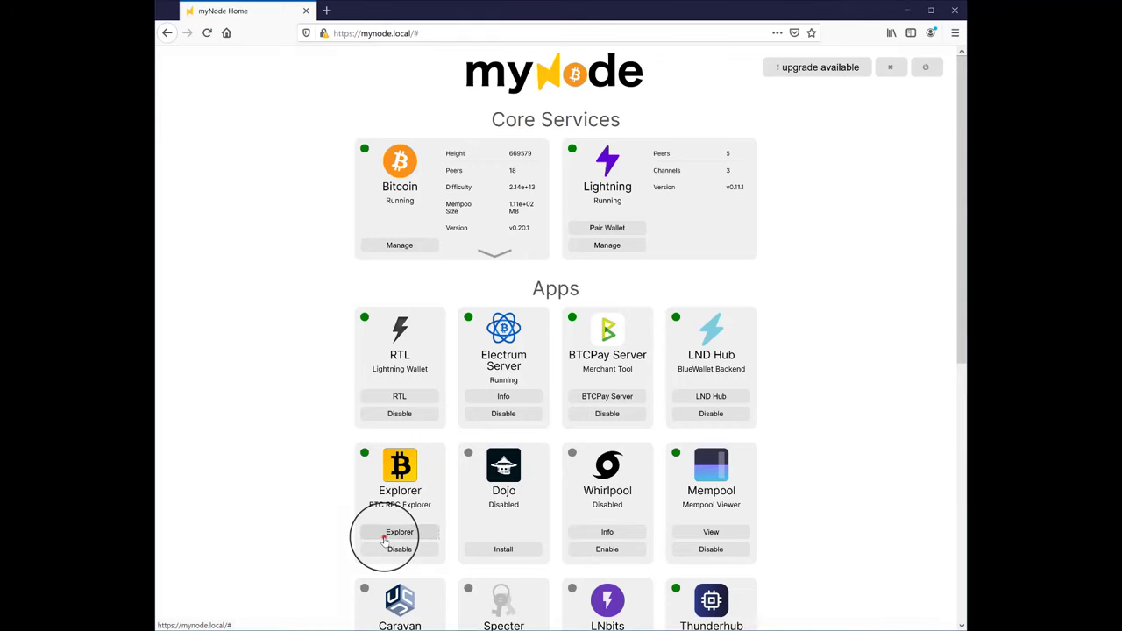
- Open the latest block, 669,579, in BTC RPC Explorer, then the Tools > Bitcoin Fun page
{"action": "left_click", "coordinate": [384, 535]}
{"action": "left_click", "coordinate": [296, 469]}
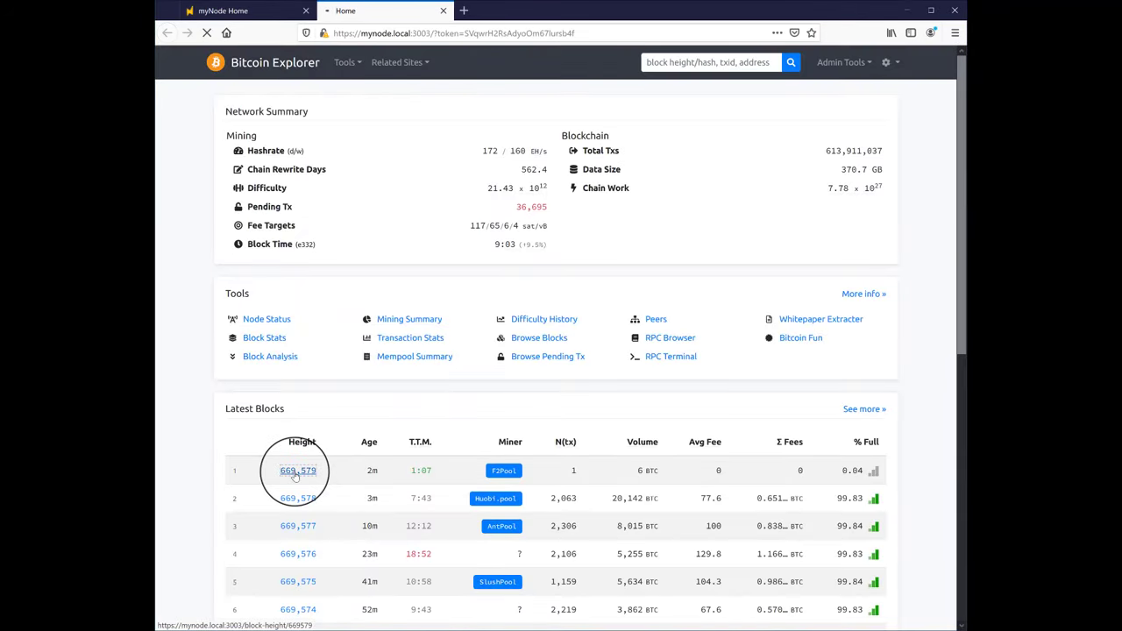
{"action": "left_click", "coordinate": [351, 62]}
{"action": "left_click", "coordinate": [394, 345]}
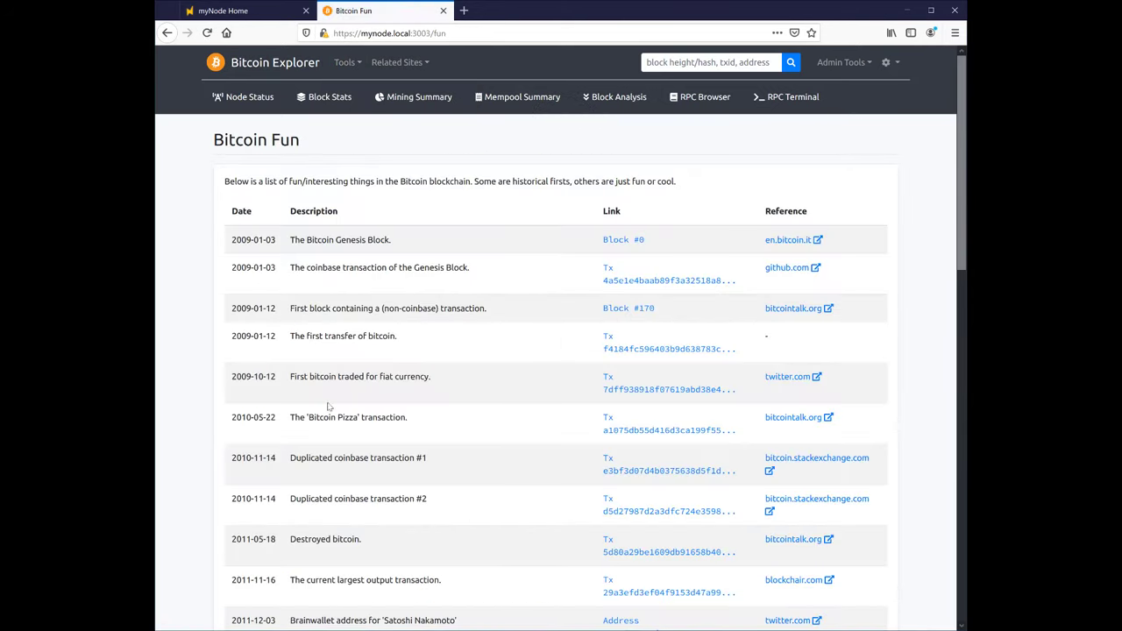
- Open the Bitcoin Pizza transaction and highlight its 10,000 BTC output
{"action": "left_click_drag", "start_coordinate": [292, 417], "coordinate": [409, 418]}
{"action": "left_click", "coordinate": [423, 420]}
{"action": "left_click", "coordinate": [615, 436]}
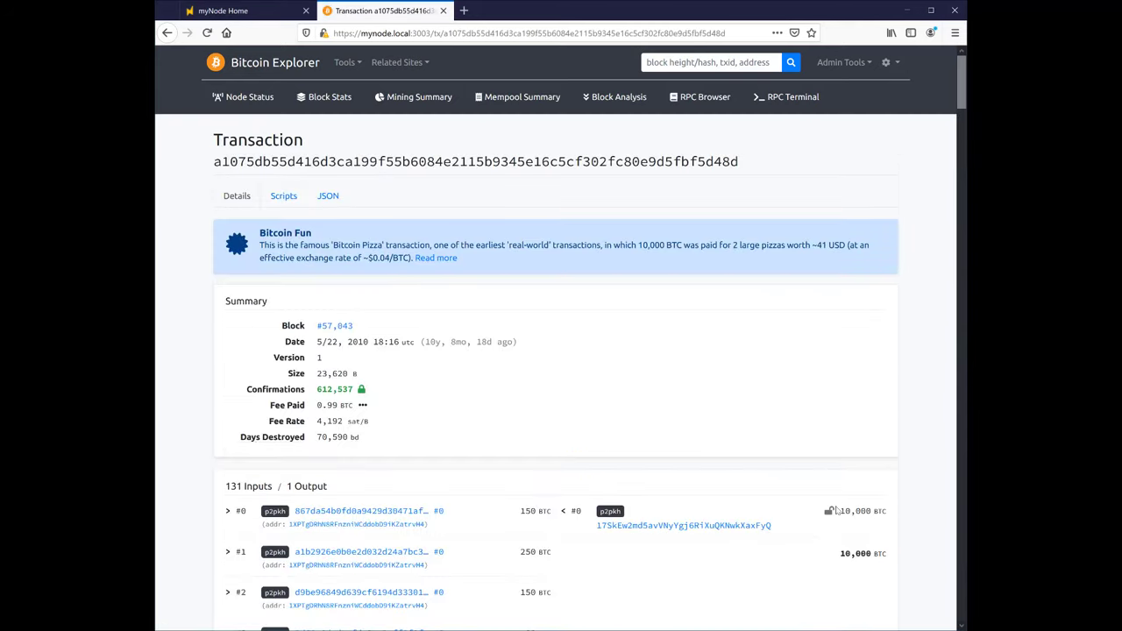
{"action": "left_click_drag", "start_coordinate": [842, 516], "coordinate": [888, 519]}
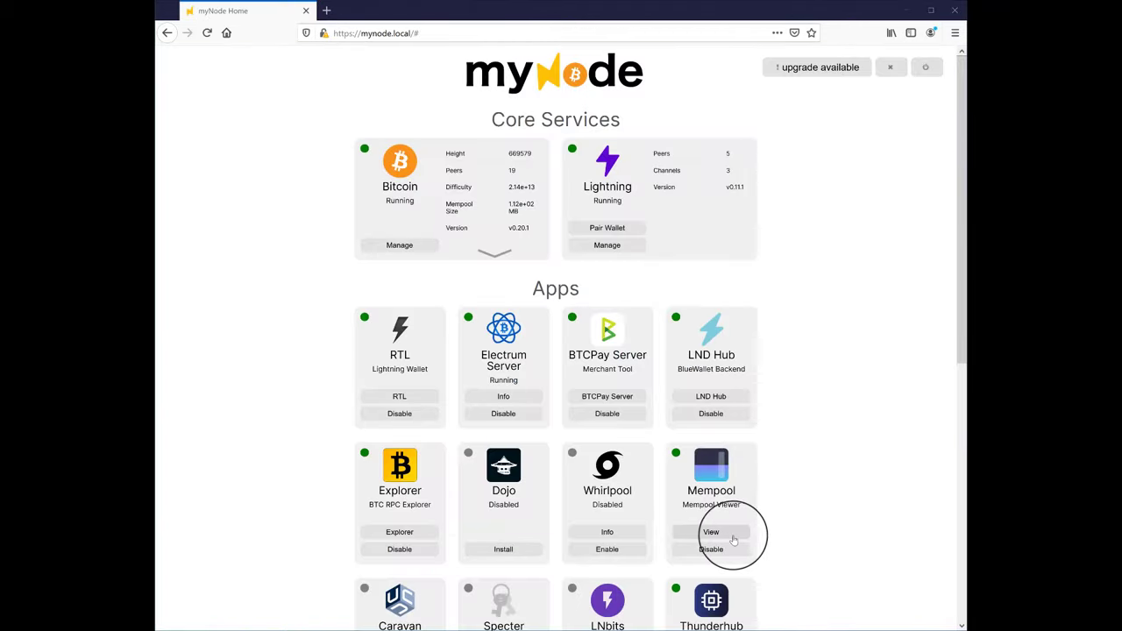
- Browse the node's Mempool graphs and projected blocks, highlighting the 135 MB mempool size
{"action": "left_click", "coordinate": [728, 537]}
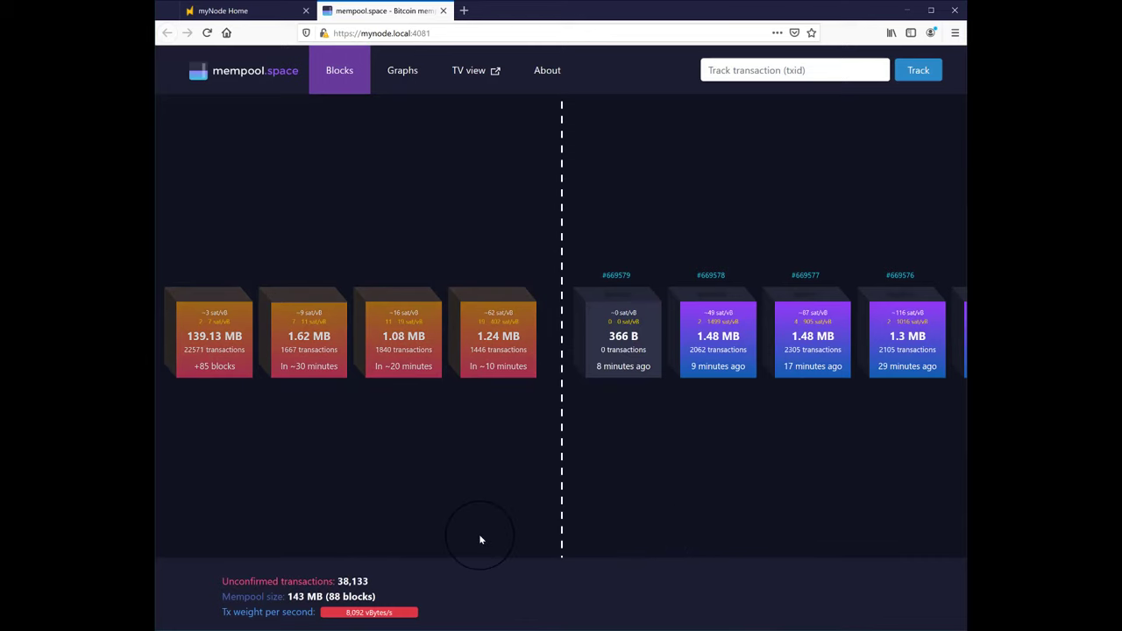
{"action": "left_click", "coordinate": [403, 72]}
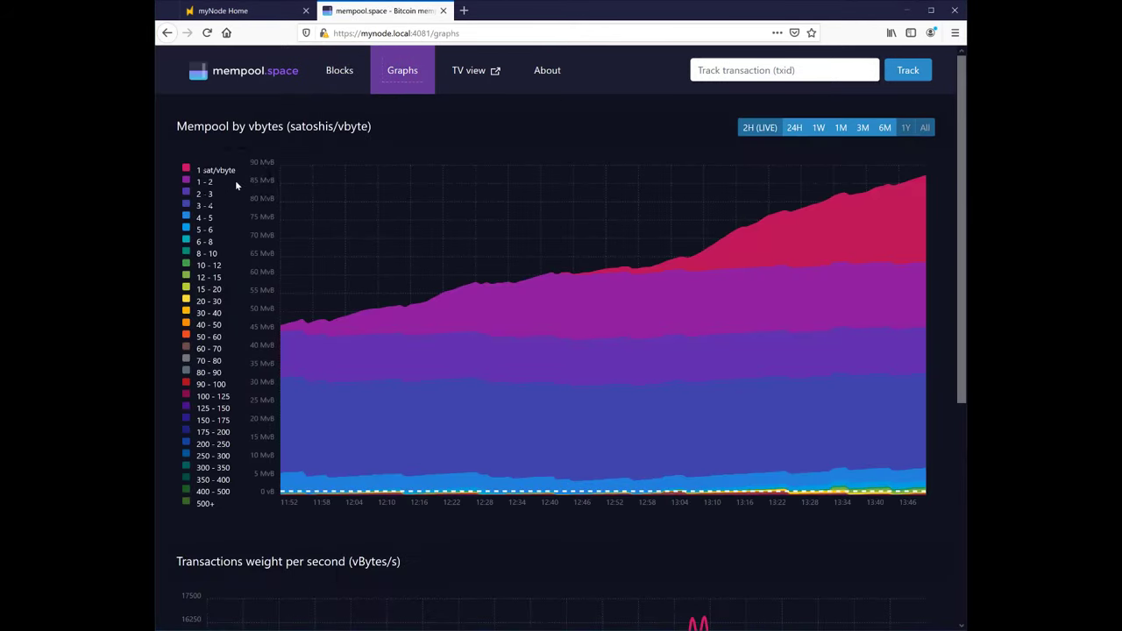
{"action": "key", "text": "alt+Left"}
{"action": "left_click", "coordinate": [431, 459]}
{"action": "left_click", "coordinate": [493, 329]}
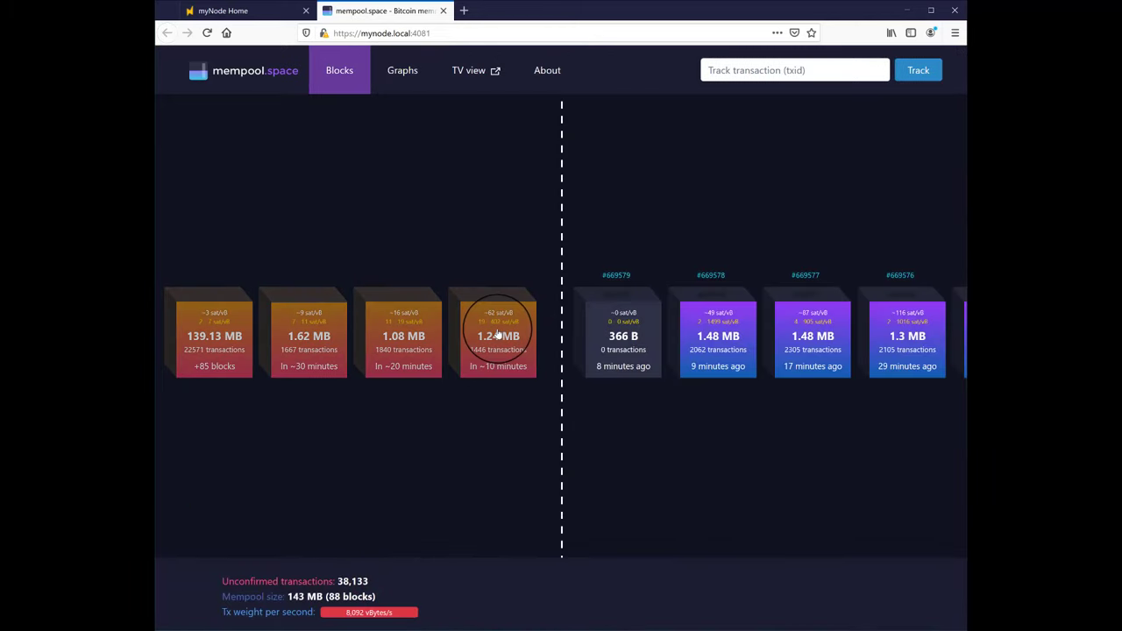
{"action": "left_click", "coordinate": [402, 329]}
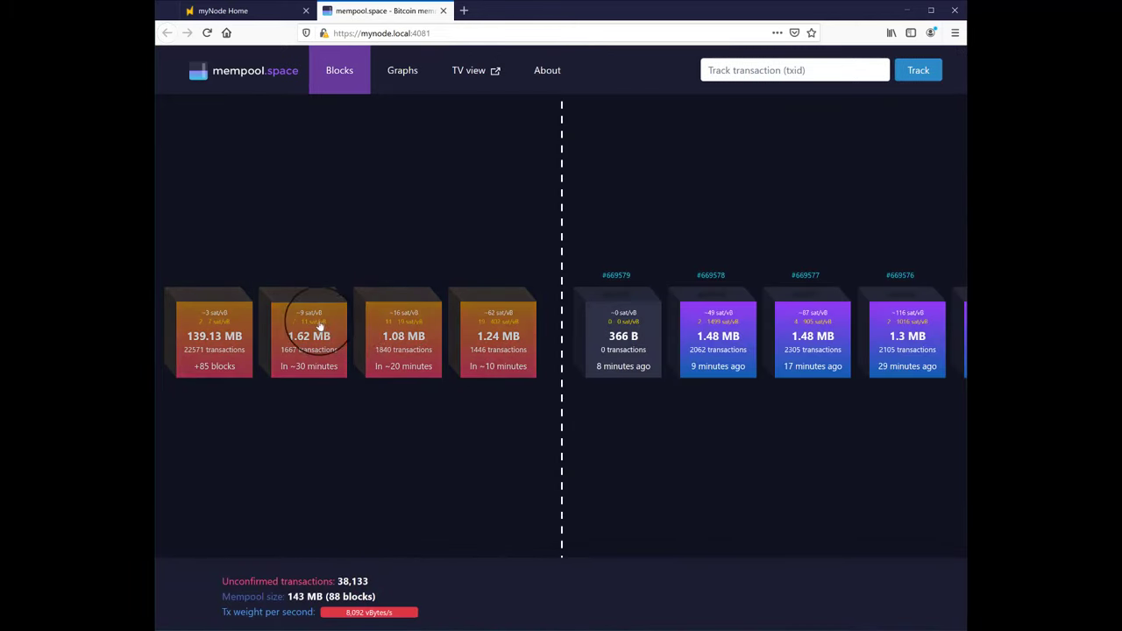
{"action": "left_click", "coordinate": [224, 321]}
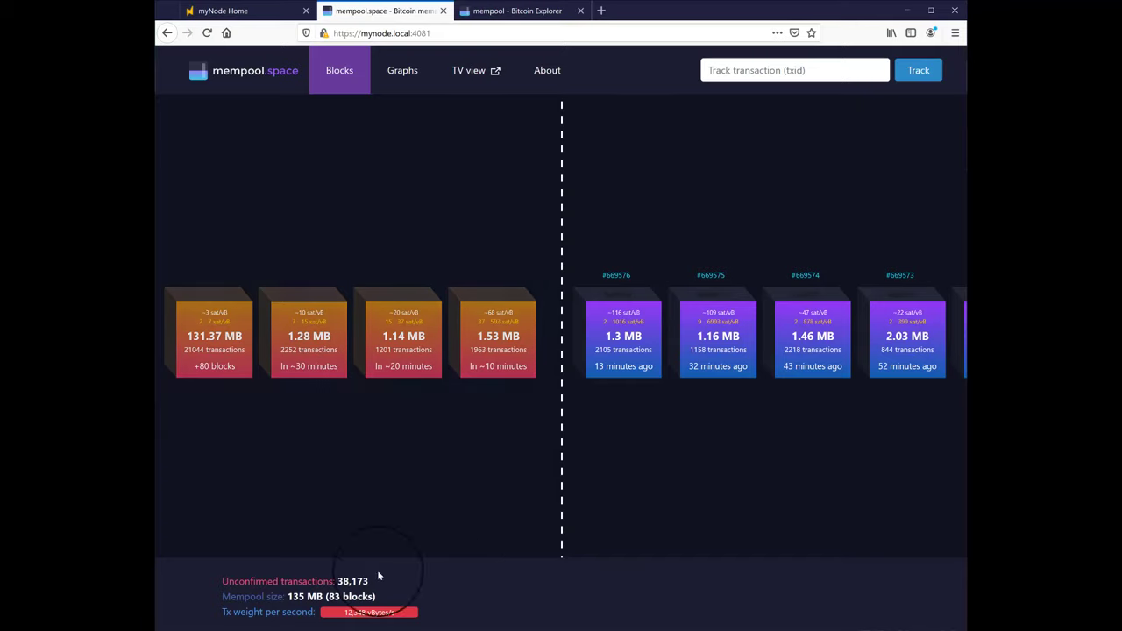
{"action": "double_click", "coordinate": [296, 596]}
{"action": "left_click_drag", "start_coordinate": [296, 596], "coordinate": [322, 596]}
- Compare with public mempool.space, highlighting its 422 MB memory usage
{"action": "left_click", "coordinate": [517, 13]}
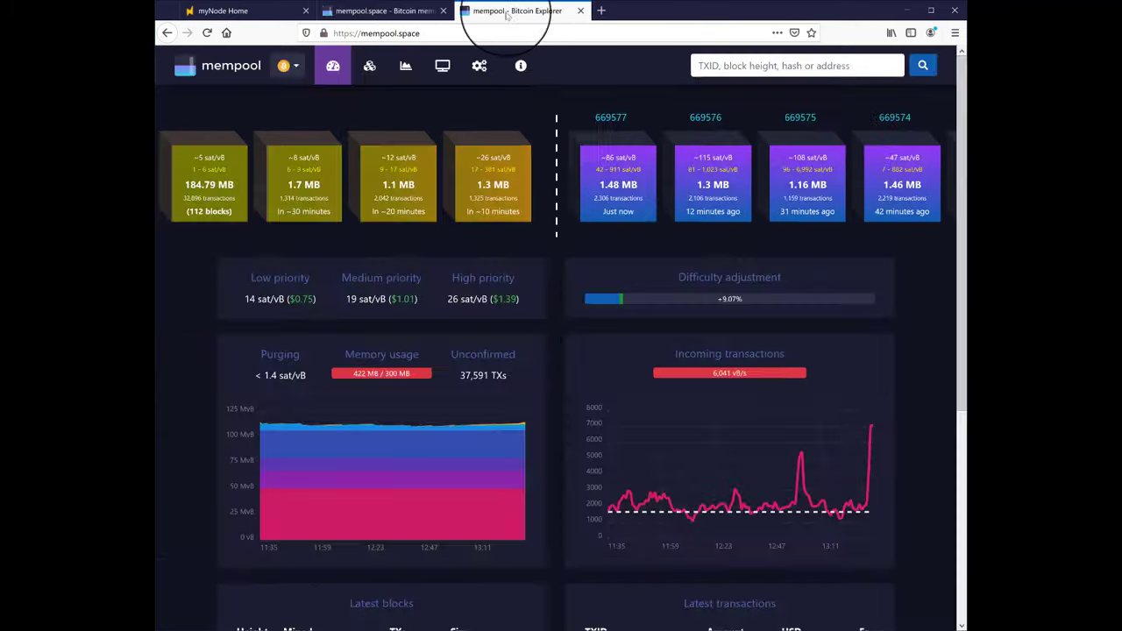
{"action": "left_click", "coordinate": [376, 35]}
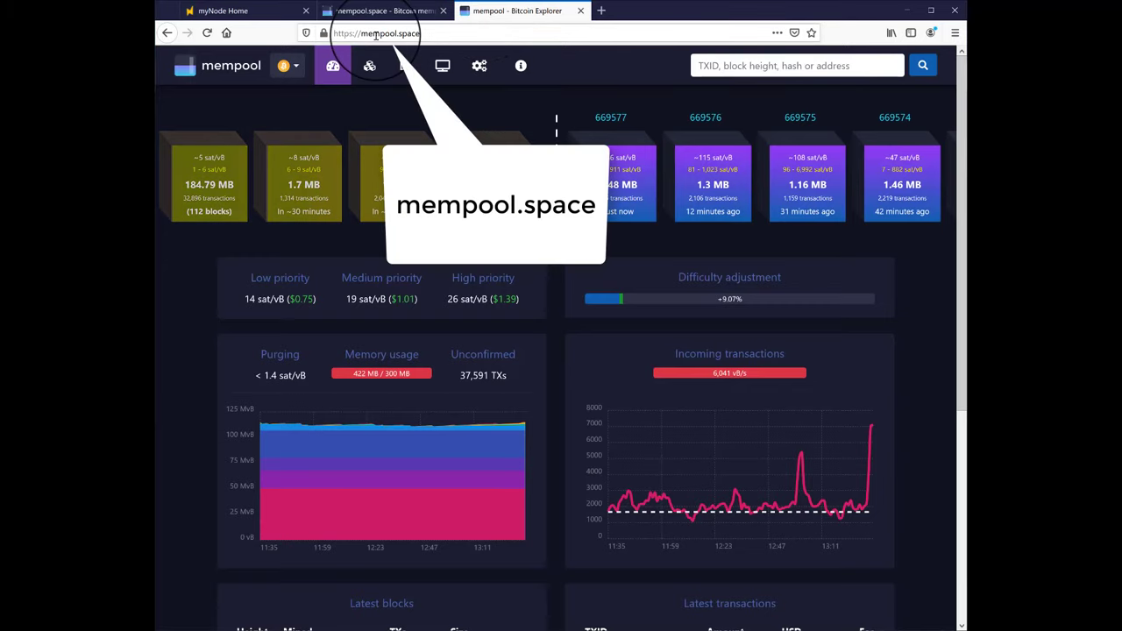
{"action": "left_click_drag", "start_coordinate": [353, 373], "coordinate": [382, 374]}
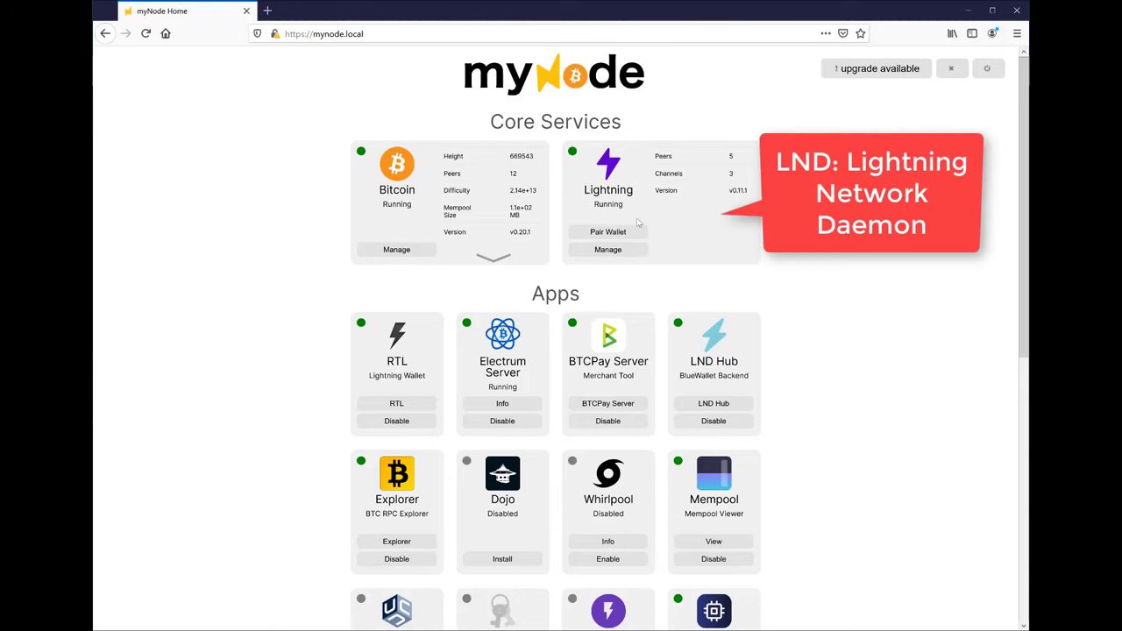
- Check the Lightning status page, then view RTL's routing history of five forwards earning ~1,100 mSats each
{"action": "left_click", "coordinate": [622, 250]}
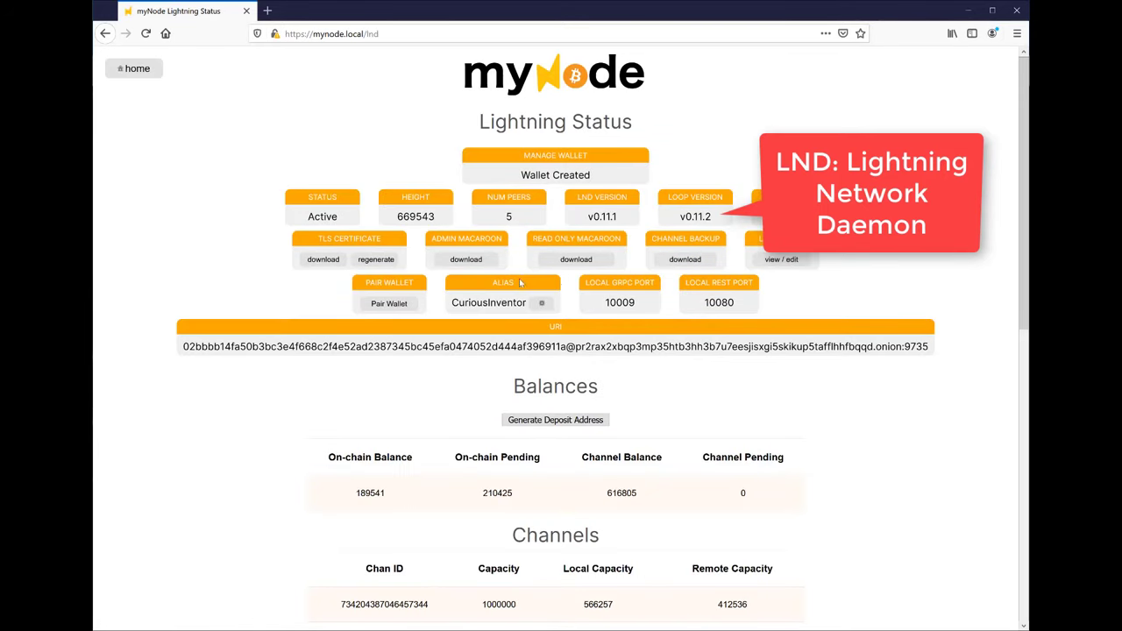
{"action": "left_click", "coordinate": [137, 70]}
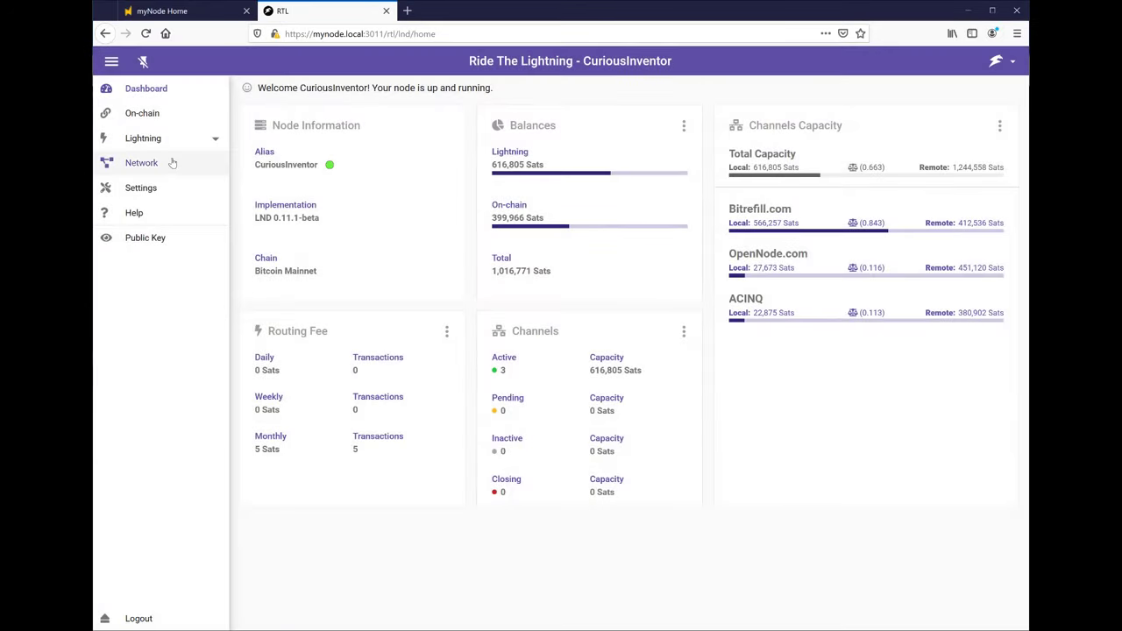
{"action": "left_click", "coordinate": [166, 138]}
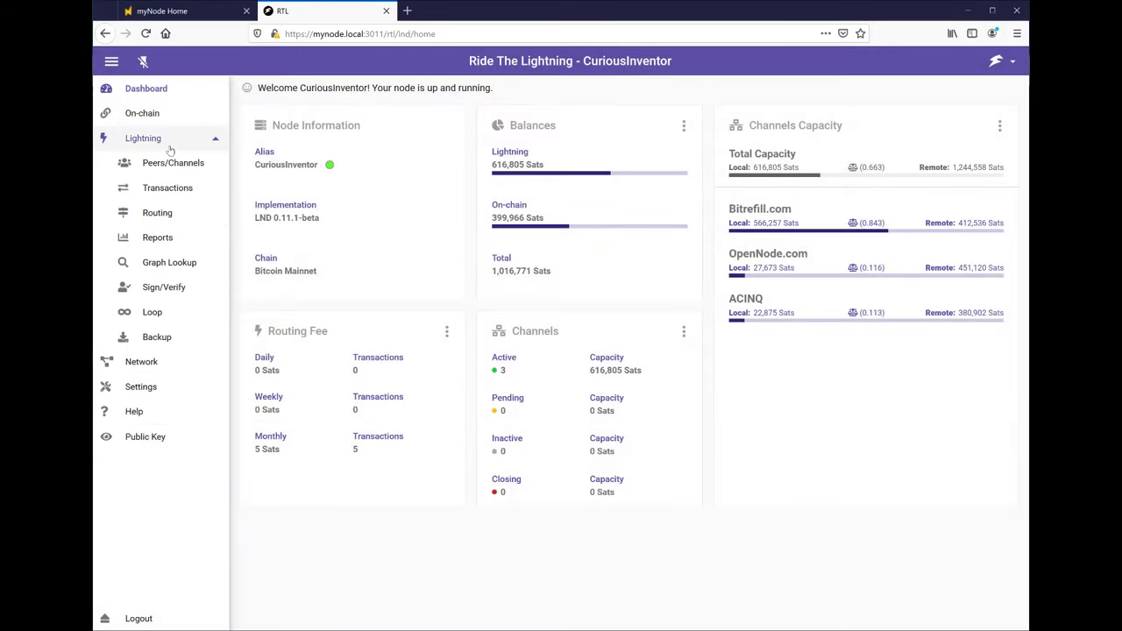
{"action": "left_click", "coordinate": [158, 213]}
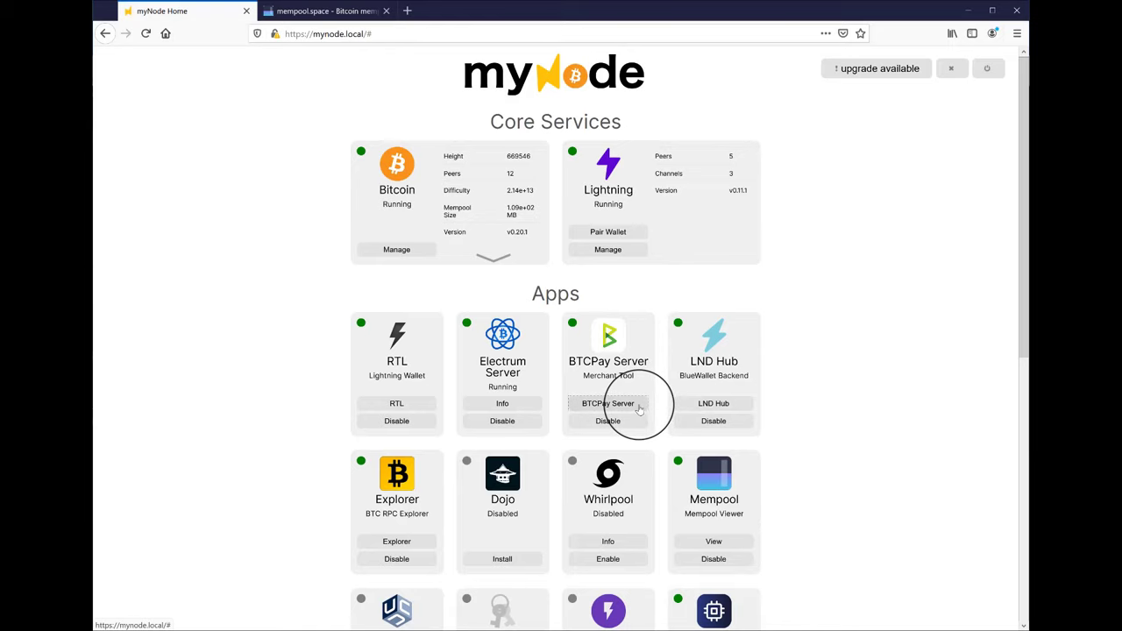
- Buy Rooibos for $1.20 in BTCPay's Test PoS Tea shop and pay with Bitcoin (Lightning)
{"action": "left_click", "coordinate": [639, 410]}
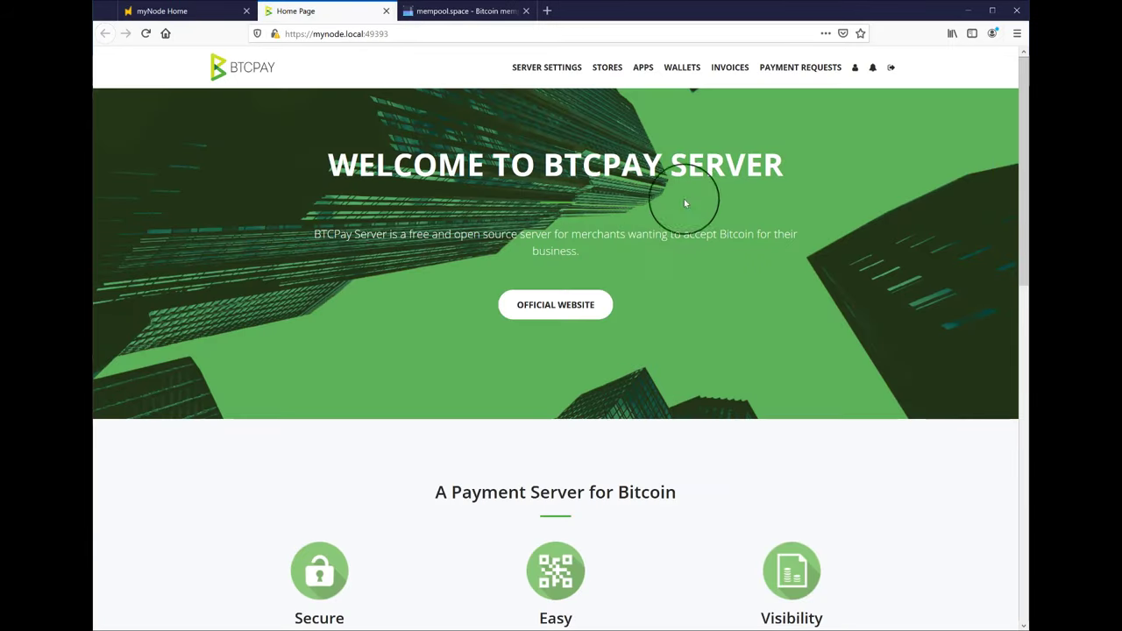
{"action": "left_click", "coordinate": [640, 68]}
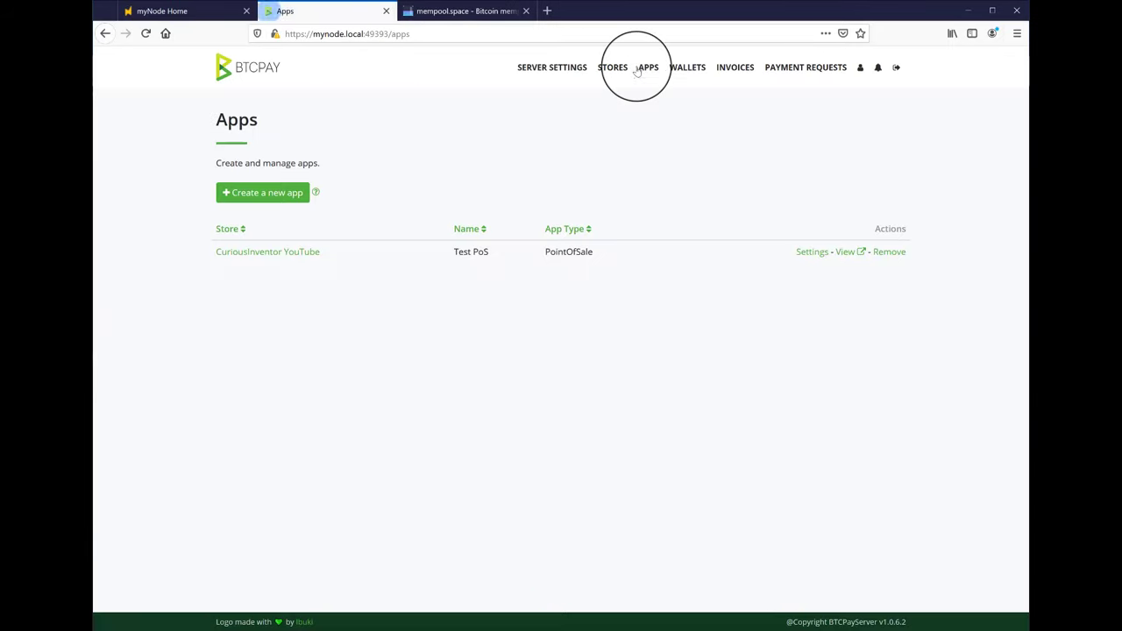
{"action": "left_click", "coordinate": [862, 256]}
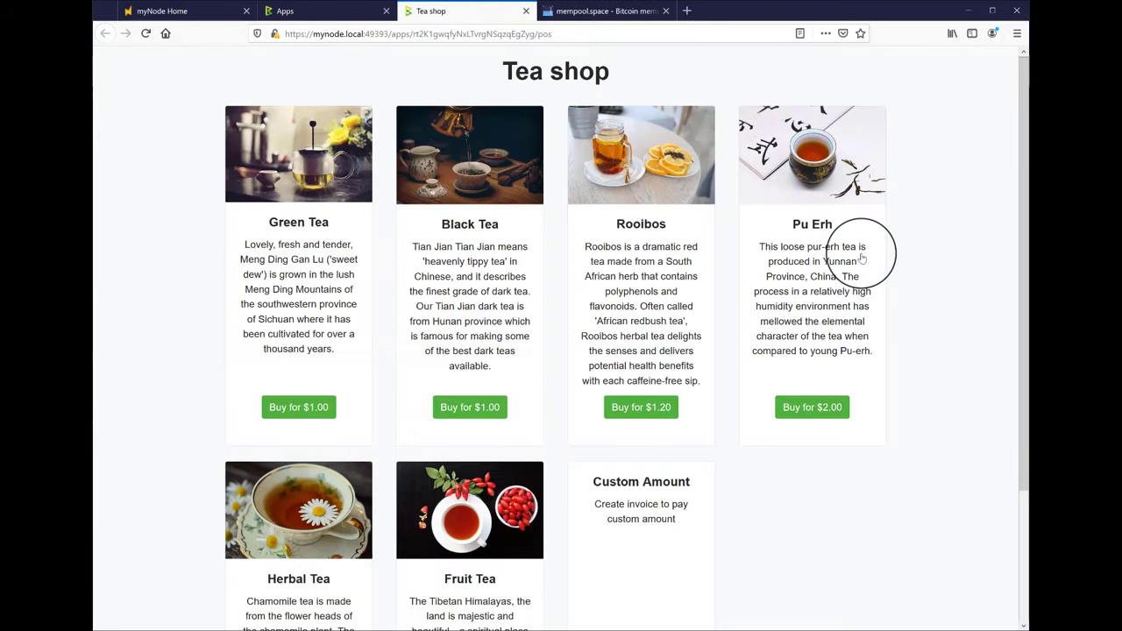
{"action": "left_click", "coordinate": [633, 411]}
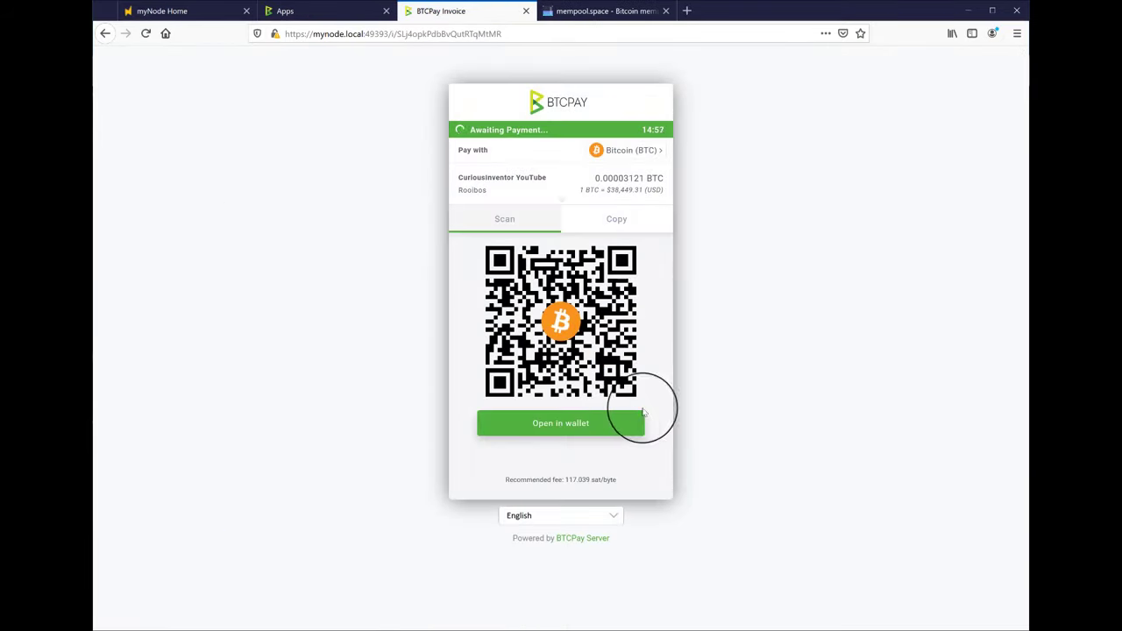
{"action": "left_click", "coordinate": [653, 149]}
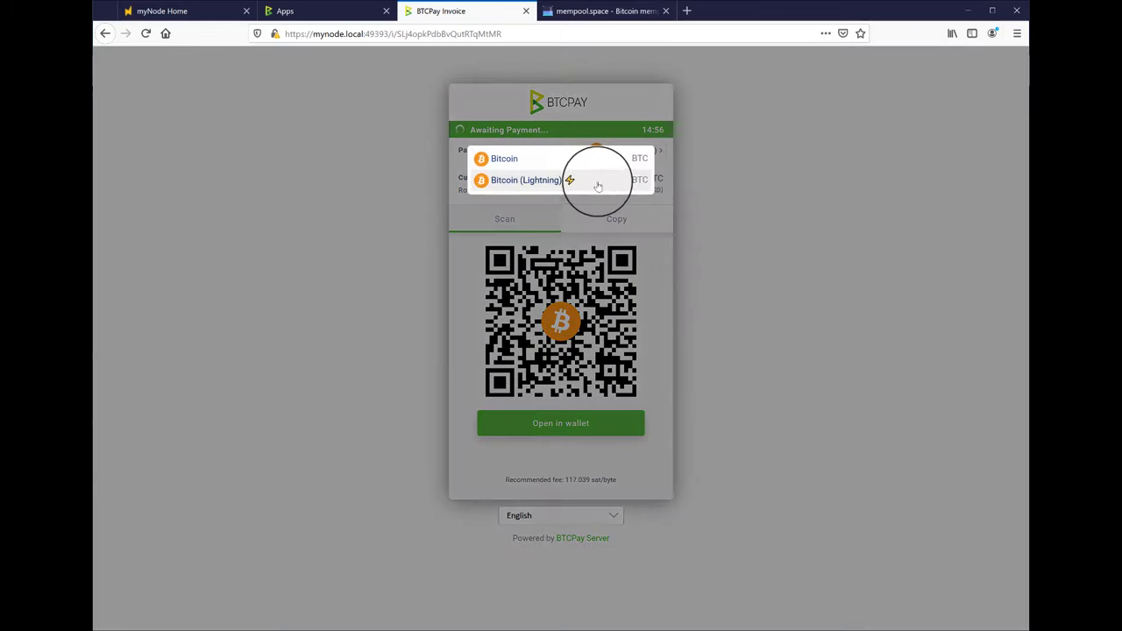
{"action": "left_click", "coordinate": [596, 180]}
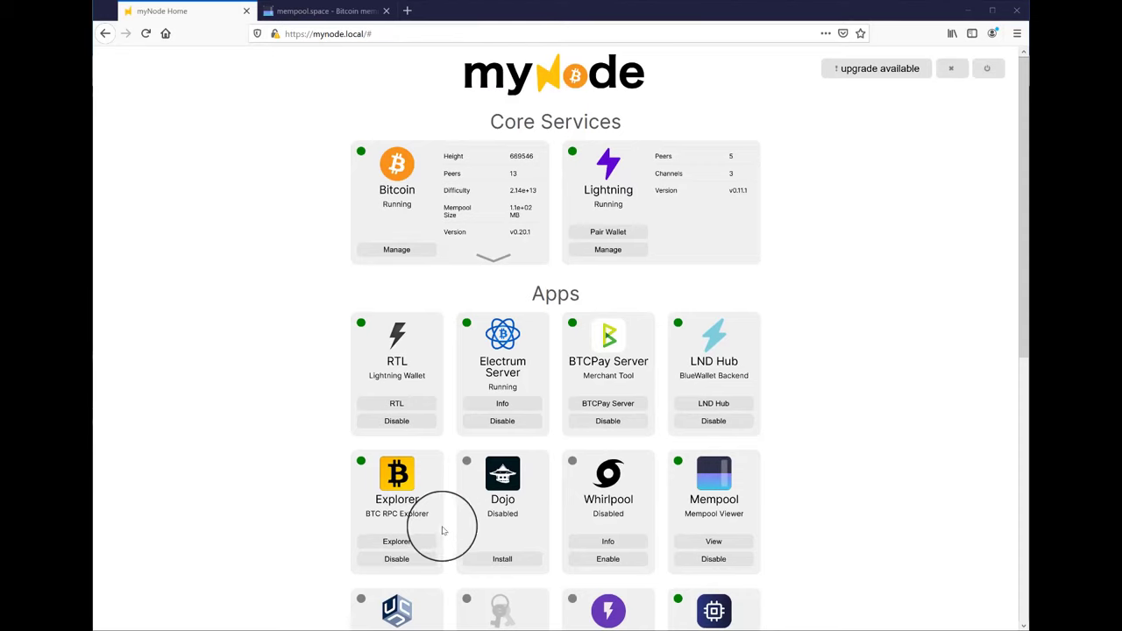
- Open BTC RPC Explorer's RPC Browser and scroll past decoderawtransaction to the Util commands
{"action": "left_click", "coordinate": [416, 542]}
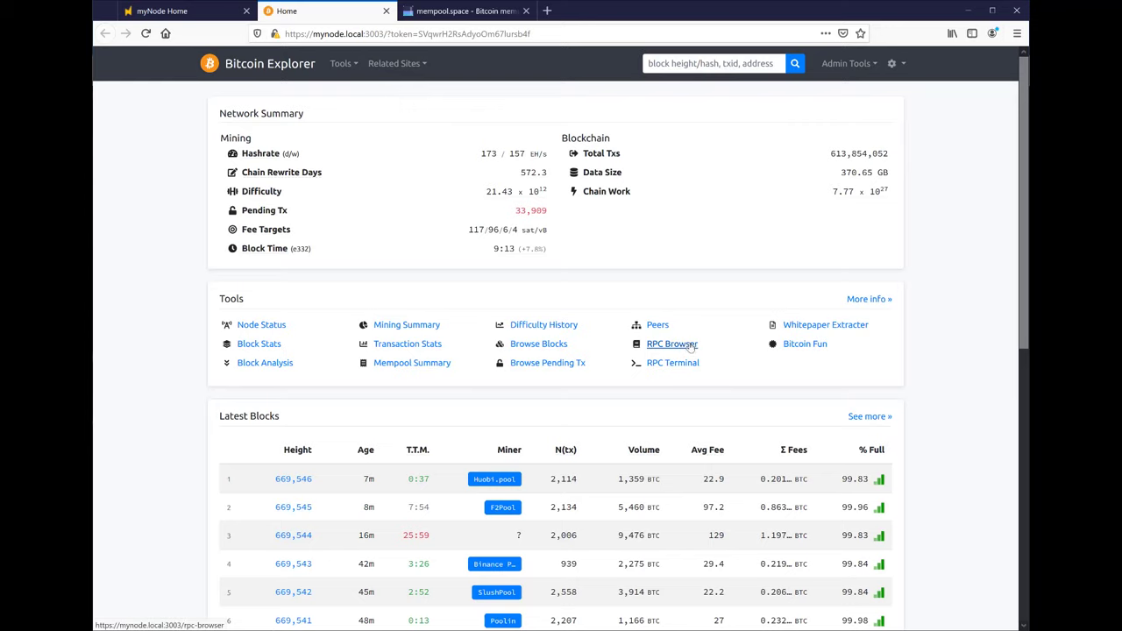
{"action": "left_click", "coordinate": [692, 346]}
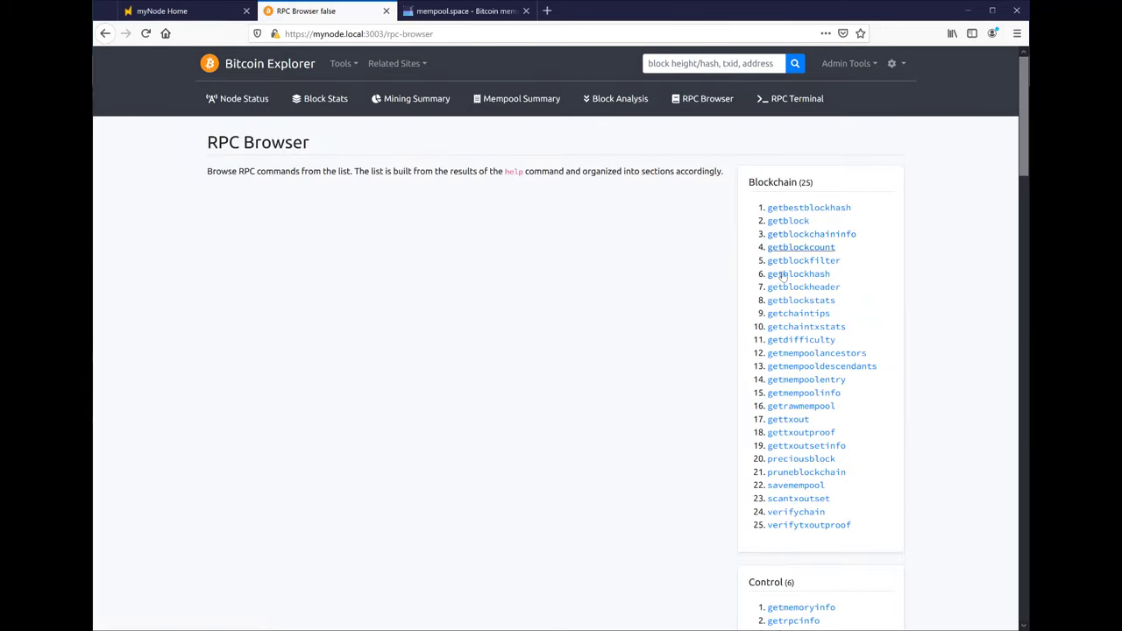
{"action": "scroll", "coordinate": [733, 461], "scroll_direction": "down", "scroll_amount": 3}
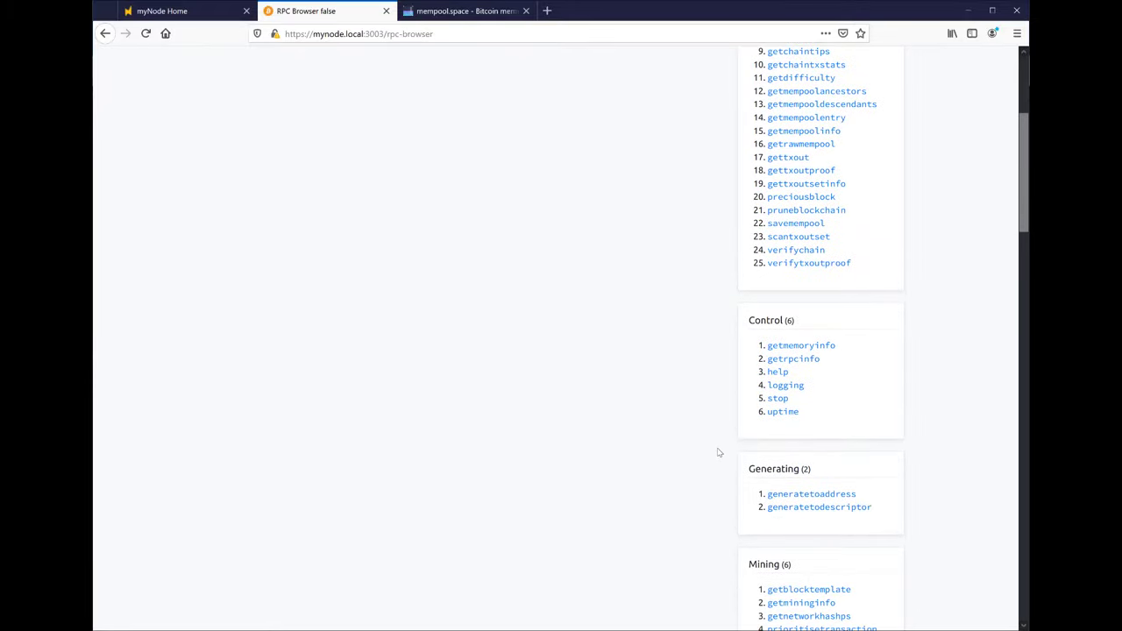
{"action": "scroll", "coordinate": [718, 453], "scroll_direction": "down", "scroll_amount": 4}
{"action": "scroll", "coordinate": [719, 453], "scroll_direction": "down", "scroll_amount": 4}
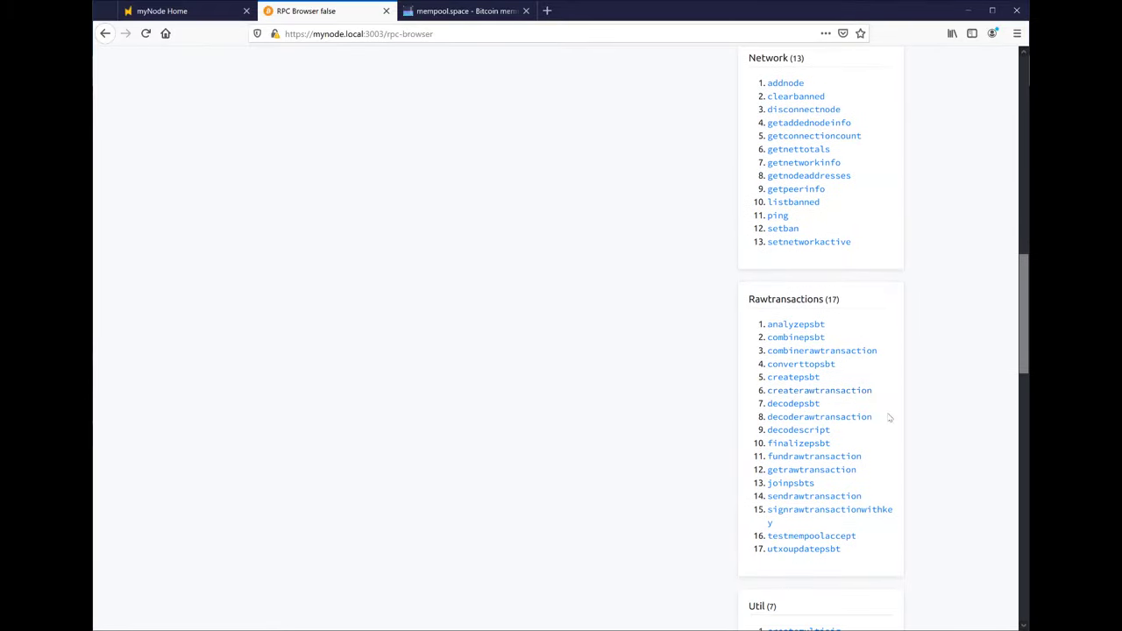
{"action": "left_click_drag", "start_coordinate": [885, 417], "coordinate": [768, 421]}
{"action": "left_click", "coordinate": [754, 410]}
{"action": "scroll", "coordinate": [755, 410], "scroll_direction": "down", "scroll_amount": 3}
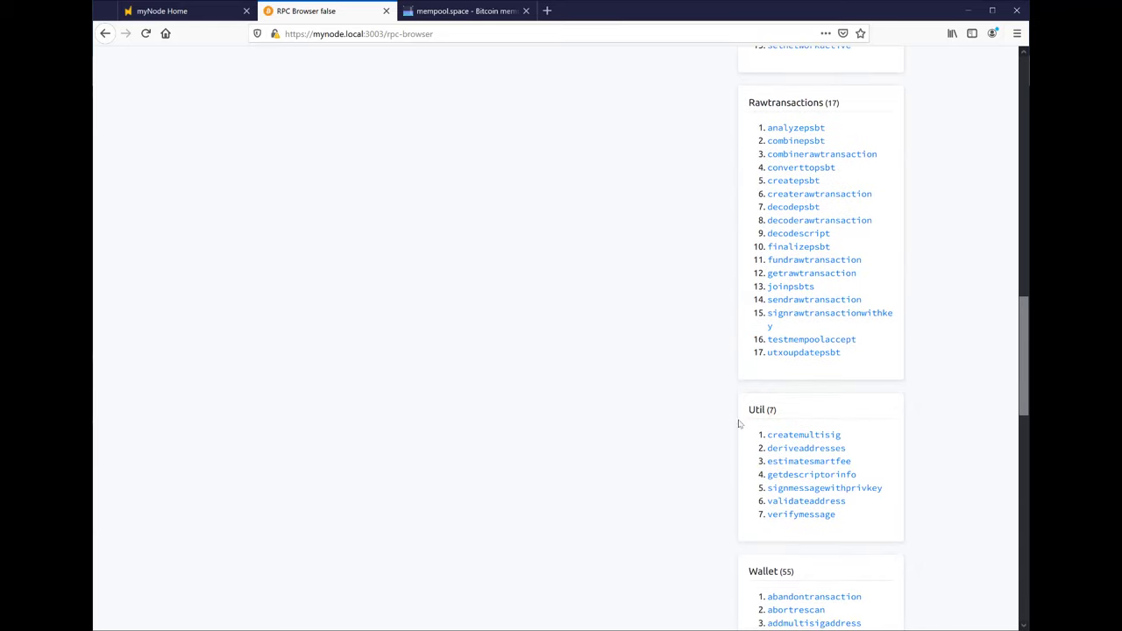
- Run estimatesmartfee with conf_target 6, returning feerate 0.00096349
{"action": "left_click", "coordinate": [821, 462]}
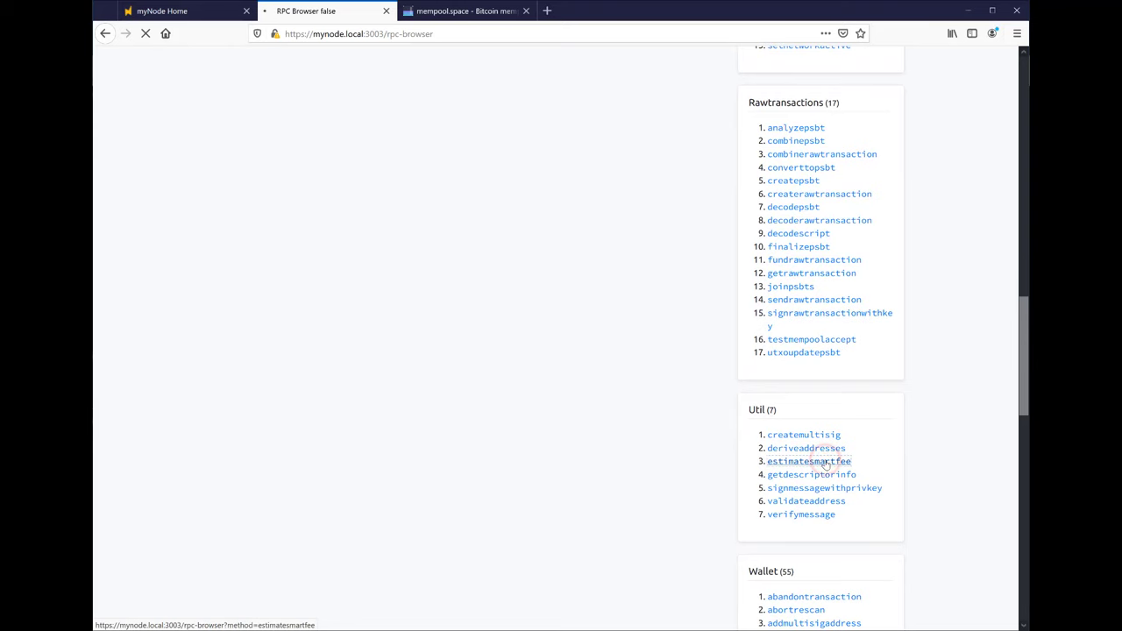
{"action": "left_click", "coordinate": [330, 304]}
{"action": "type", "text": "6"}
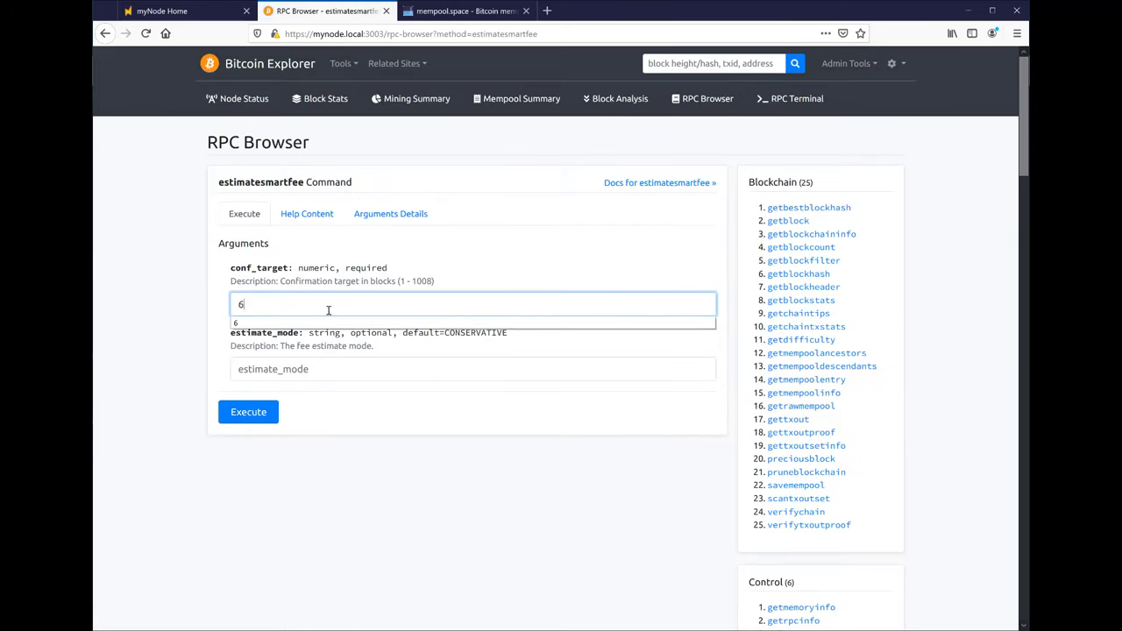
{"action": "left_click", "coordinate": [256, 414]}
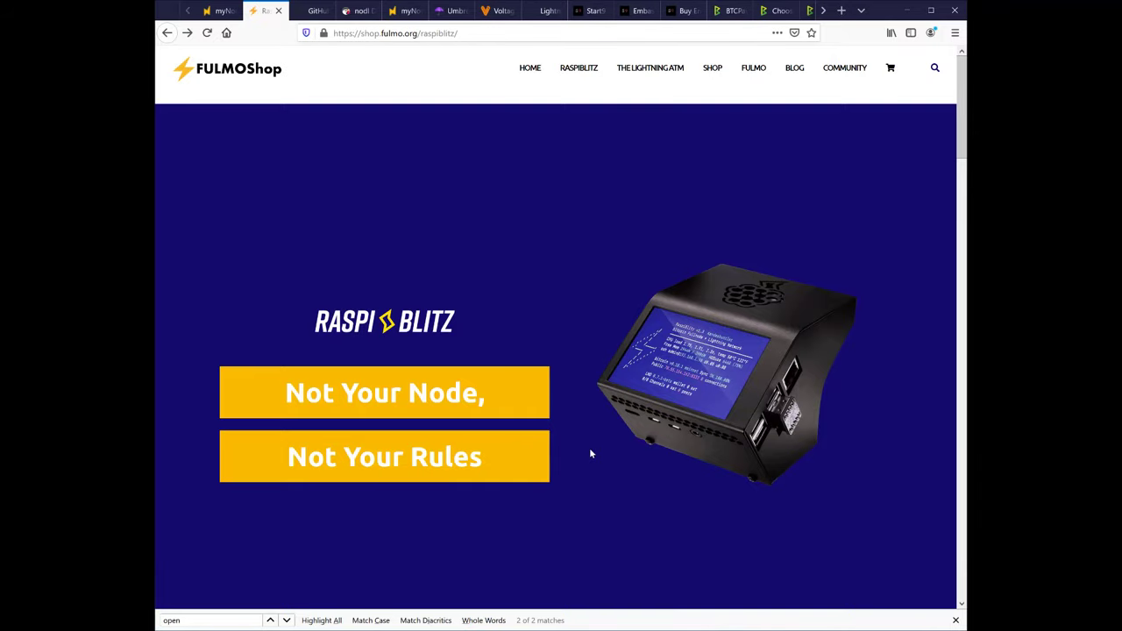
- View FULMO Shop's 269–349 € RaspiBlitz kits, then the RaspiBlitz v1.6.3 GitHub README
{"action": "scroll", "coordinate": [591, 453], "scroll_direction": "down", "scroll_amount": 5}
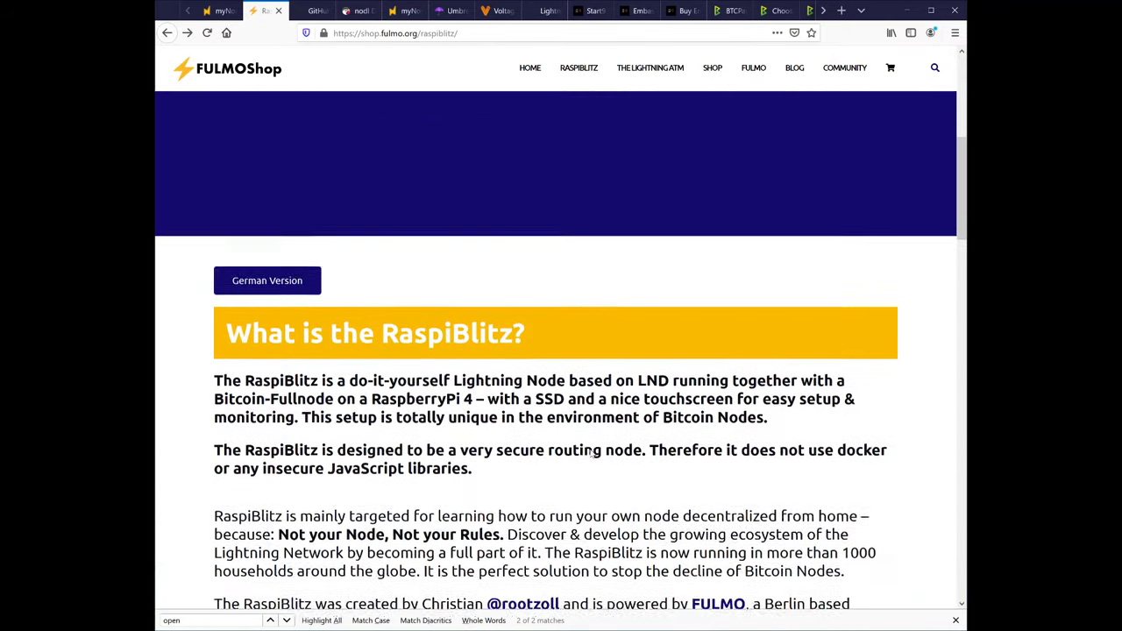
{"action": "scroll", "coordinate": [590, 453], "scroll_direction": "down", "scroll_amount": 7}
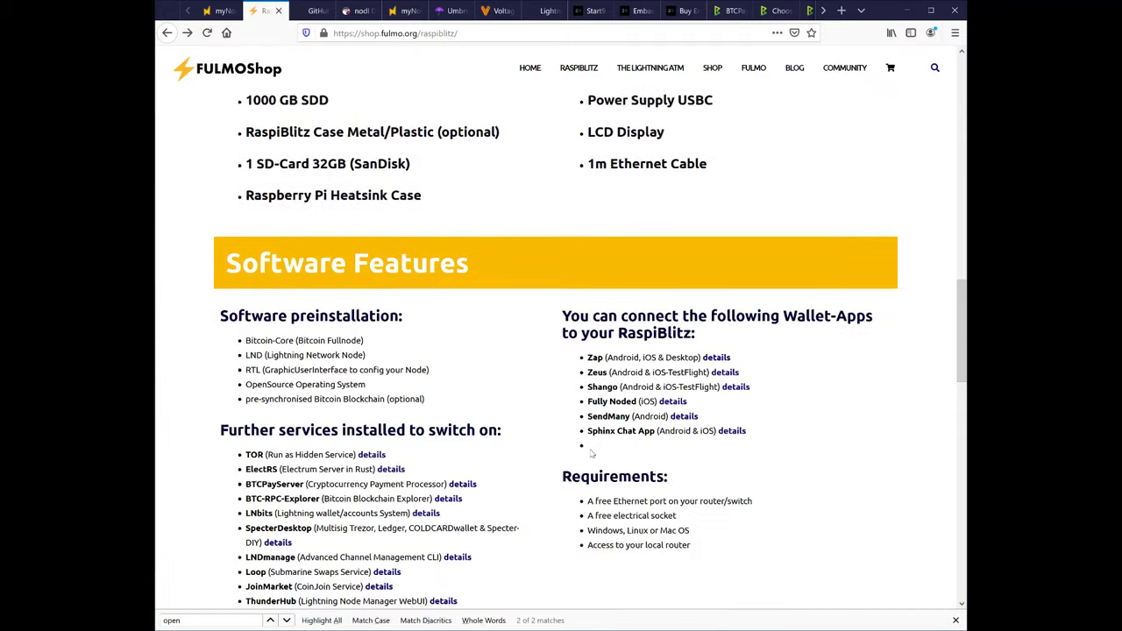
{"action": "scroll", "coordinate": [591, 453], "scroll_direction": "down", "scroll_amount": 5}
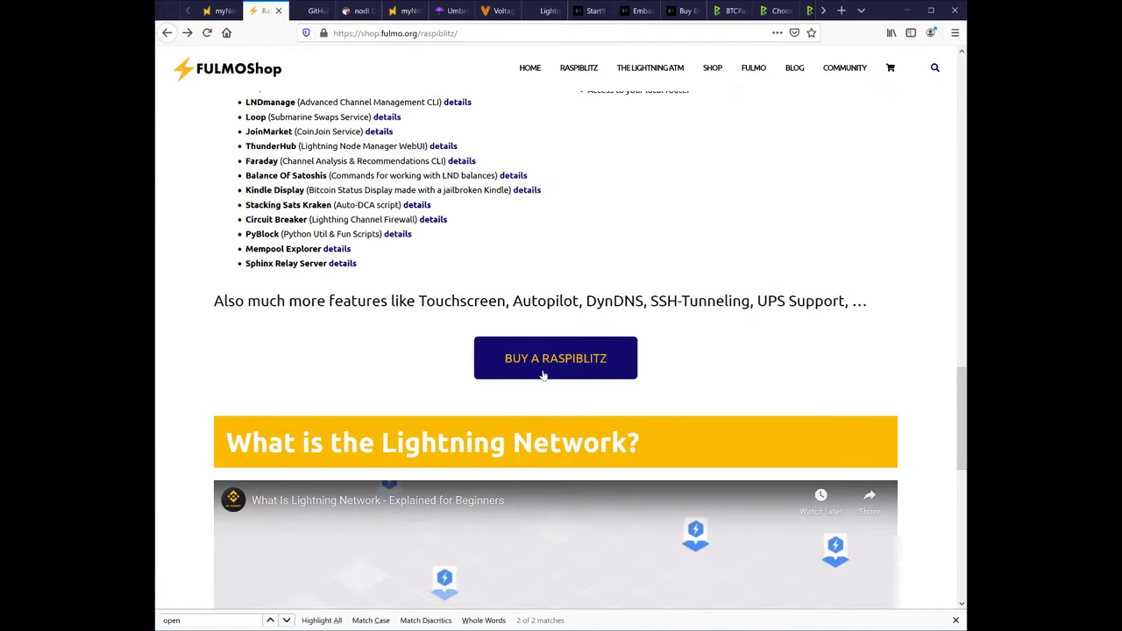
{"action": "left_click", "coordinate": [542, 372]}
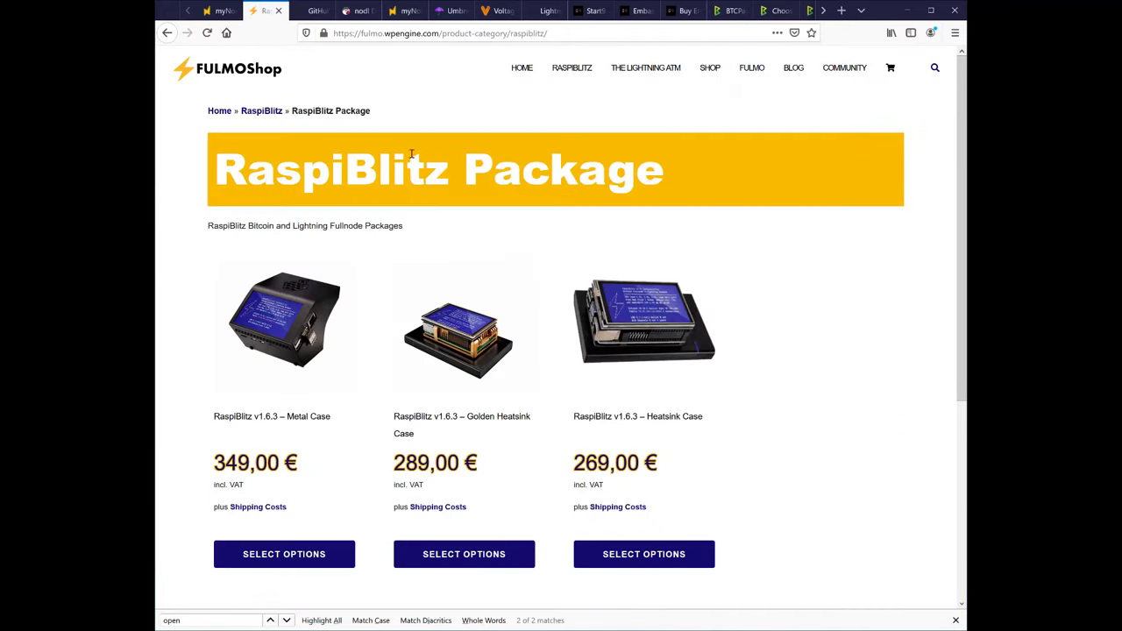
{"action": "left_click", "coordinate": [309, 12]}
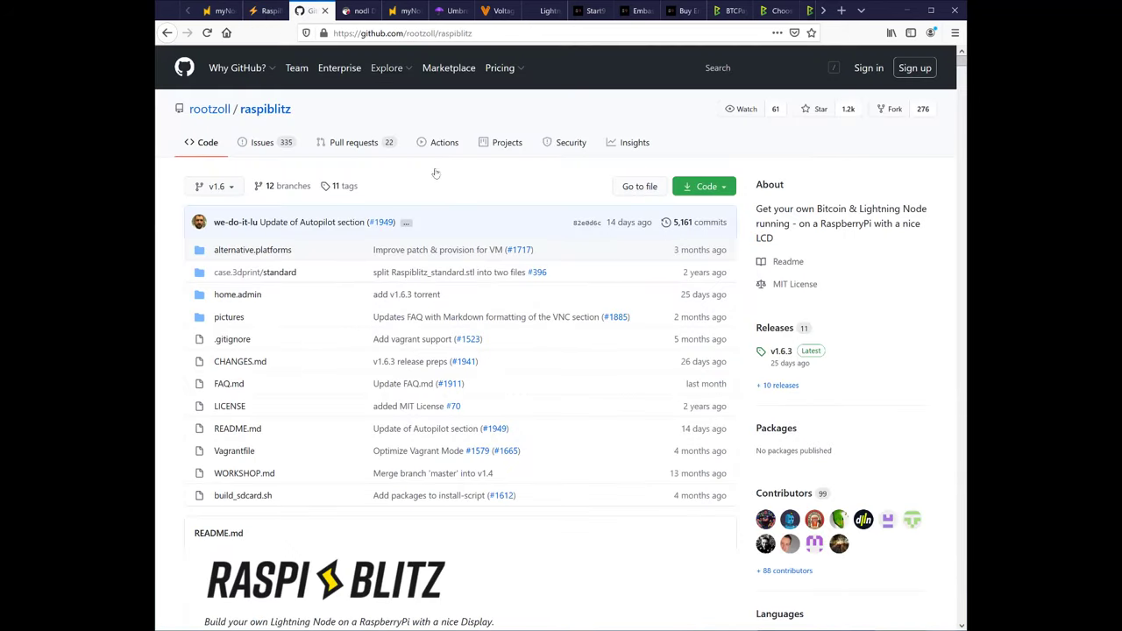
{"action": "scroll", "coordinate": [593, 393], "scroll_direction": "down", "scroll_amount": 8}
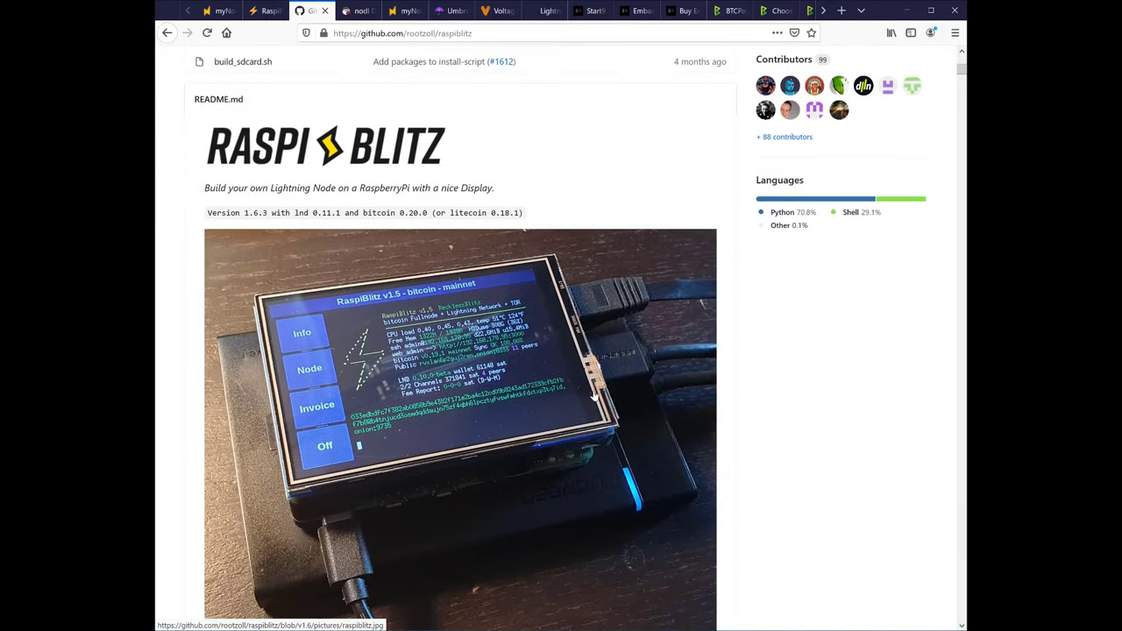
- Review the nodl Dojo's $849.00 price and CPU specification, then go to the myNode website
{"action": "left_click", "coordinate": [351, 11]}
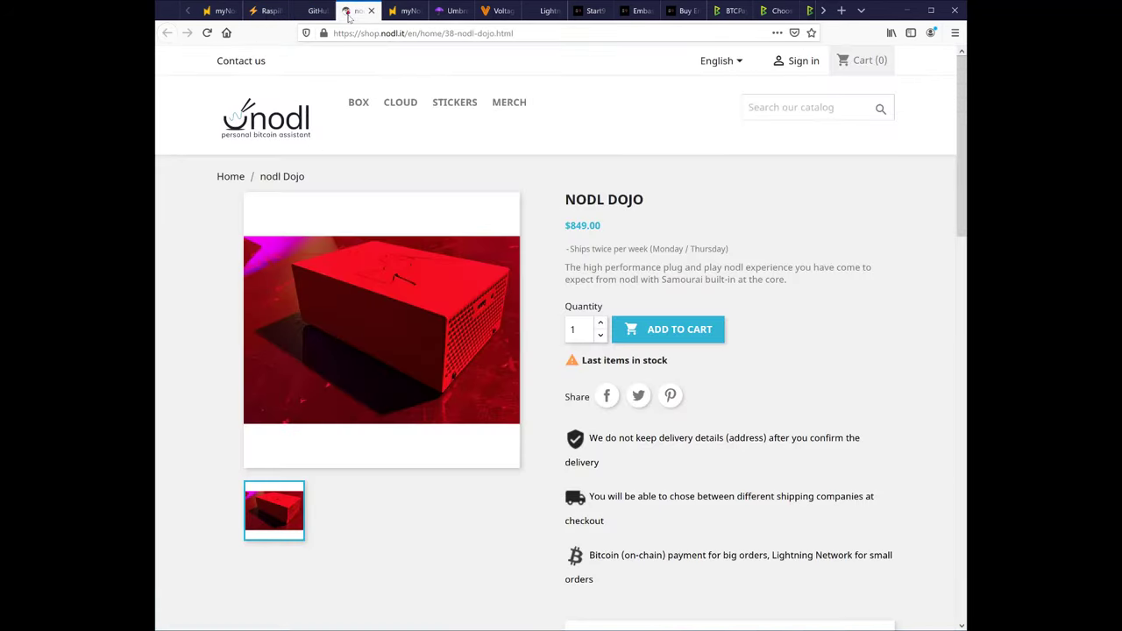
{"action": "left_click_drag", "start_coordinate": [566, 229], "coordinate": [610, 230]}
{"action": "left_click", "coordinate": [613, 234]}
{"action": "scroll", "coordinate": [536, 251], "scroll_direction": "down", "scroll_amount": 9}
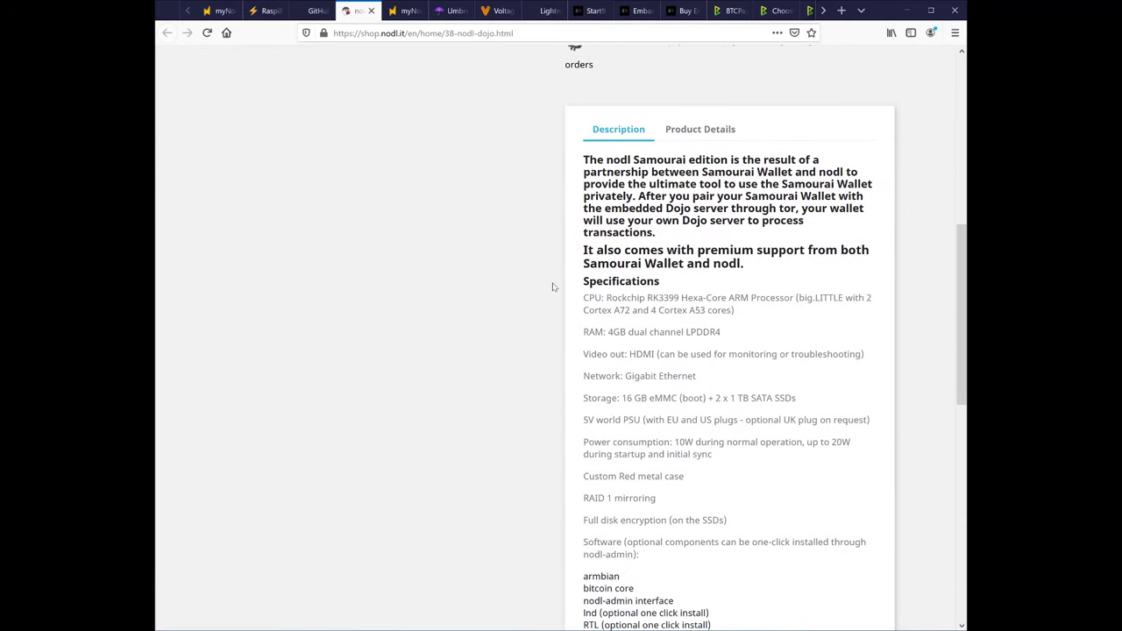
{"action": "left_click_drag", "start_coordinate": [585, 295], "coordinate": [796, 298]}
{"action": "left_click", "coordinate": [399, 11]}
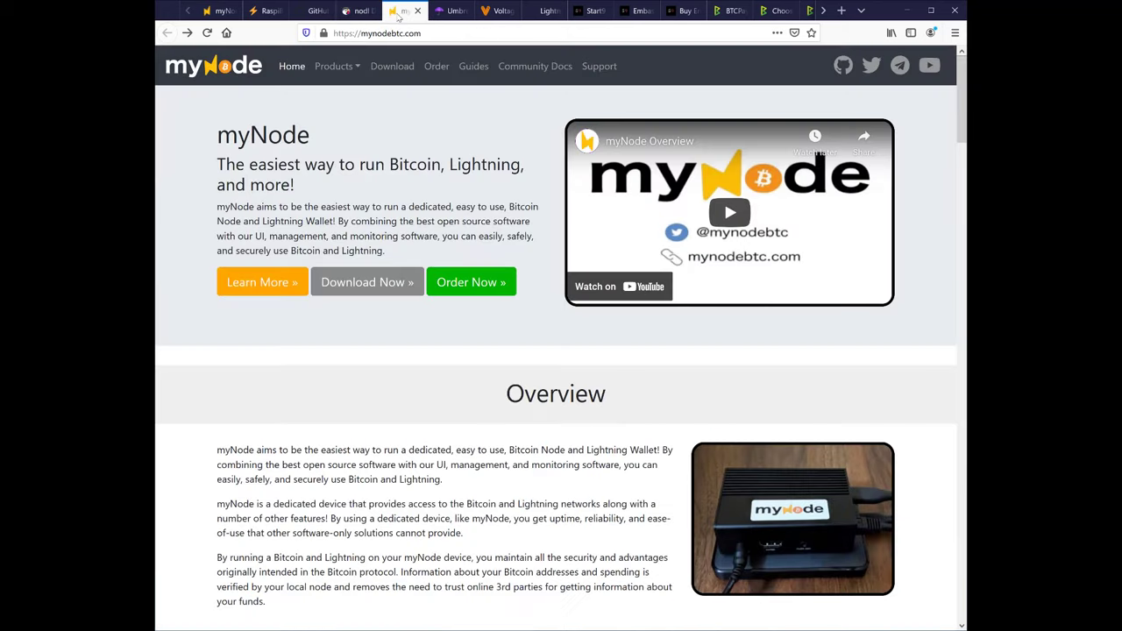
- Price a myNode One with 1 TB Solid State Drive at $429, then view the v0.2.24 image downloads
{"action": "left_click", "coordinate": [433, 72]}
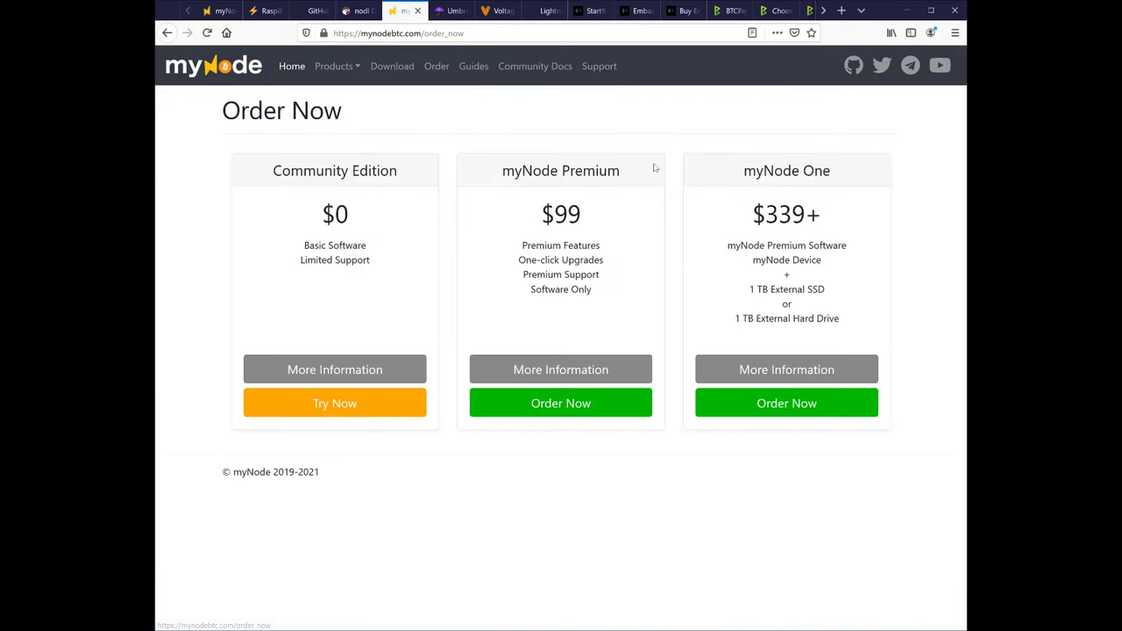
{"action": "left_click", "coordinate": [734, 407]}
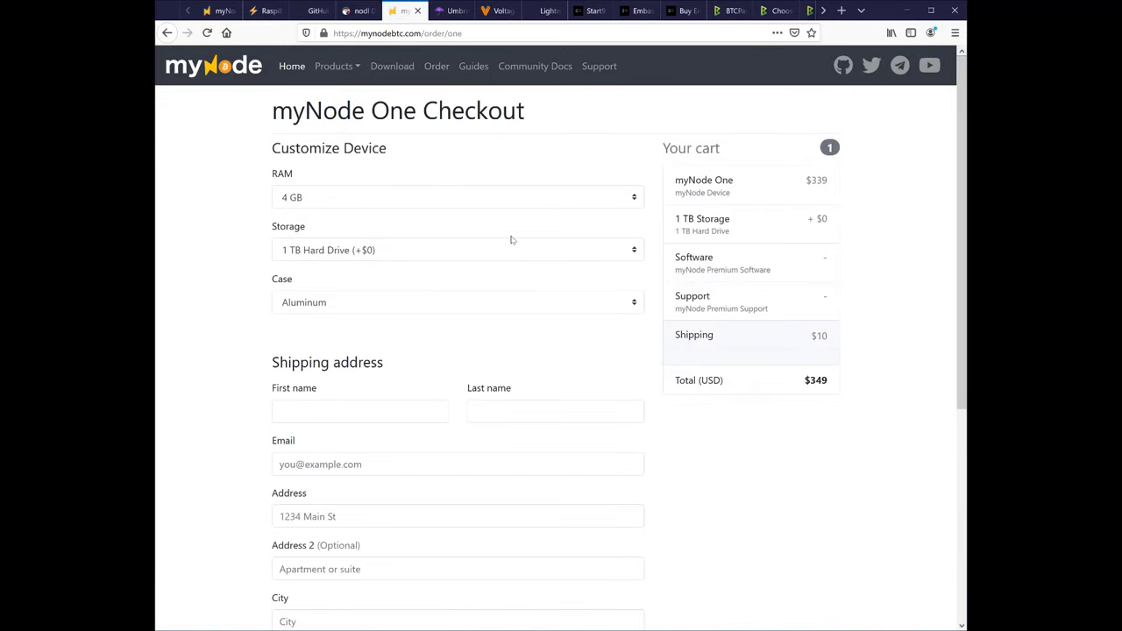
{"action": "left_click", "coordinate": [508, 246]}
{"action": "left_click", "coordinate": [387, 313]}
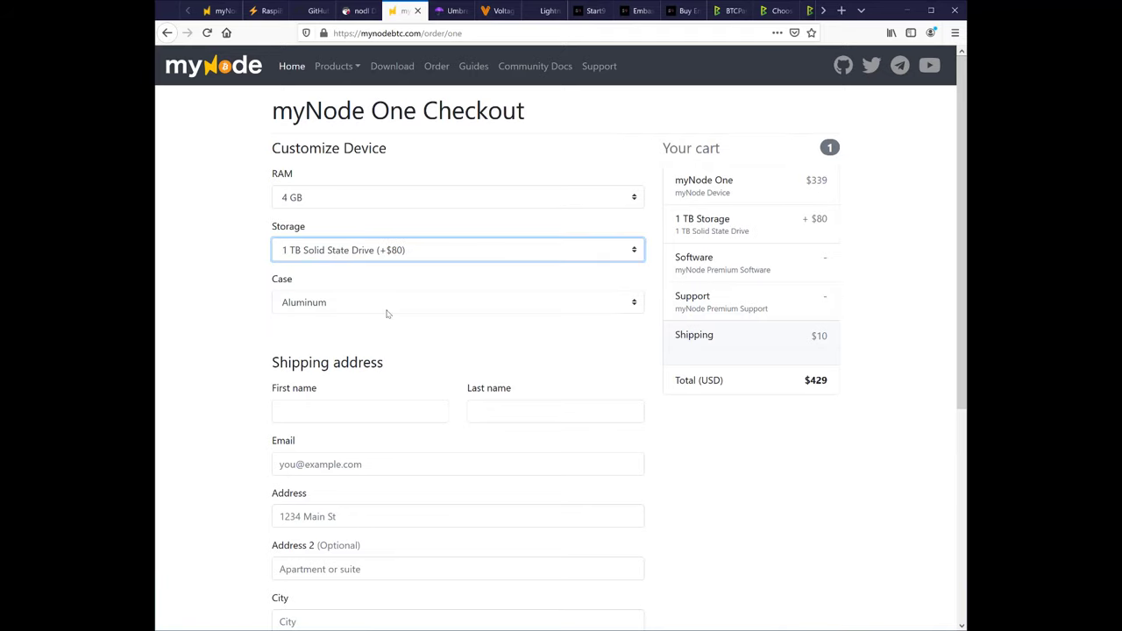
{"action": "left_click", "coordinate": [390, 67]}
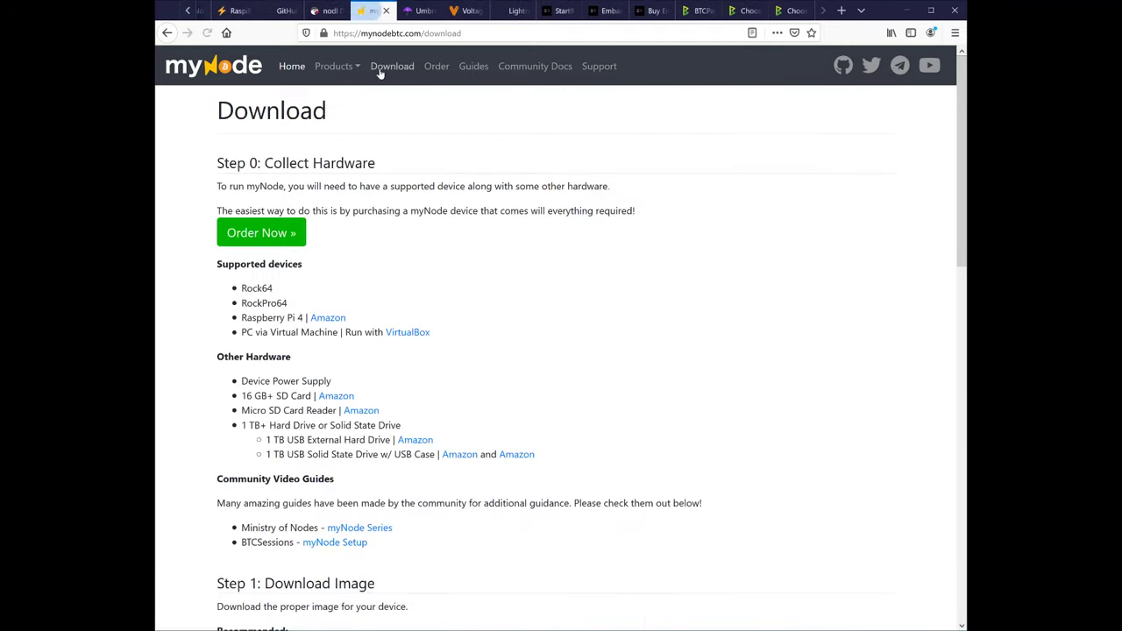
{"action": "scroll", "coordinate": [184, 306], "scroll_direction": "down", "scroll_amount": 3}
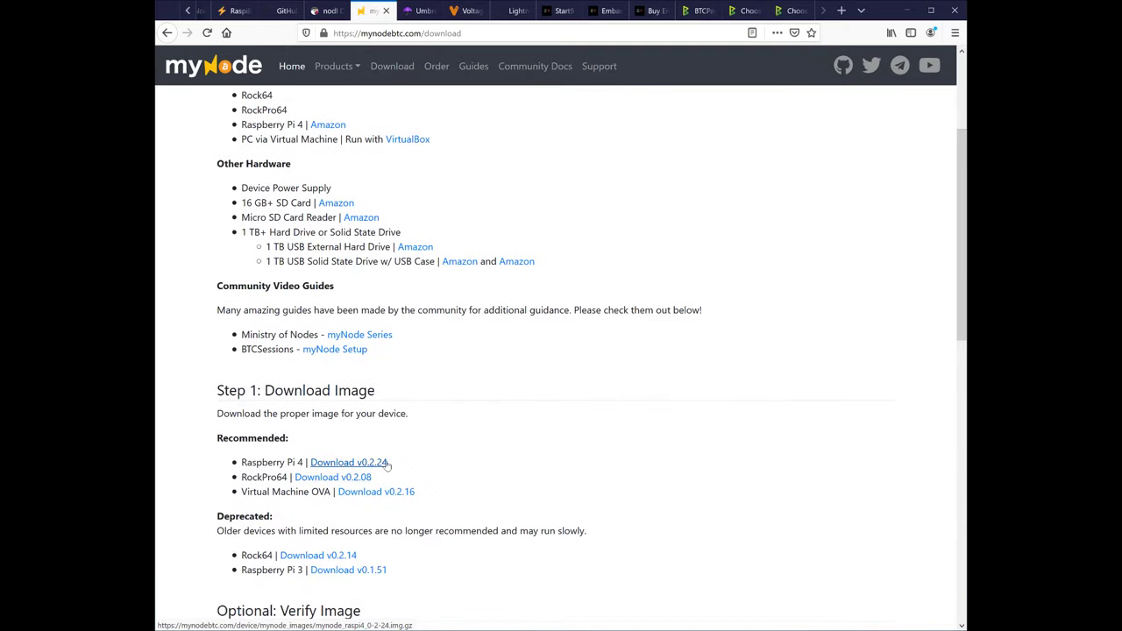
{"action": "left_click", "coordinate": [441, 16]}
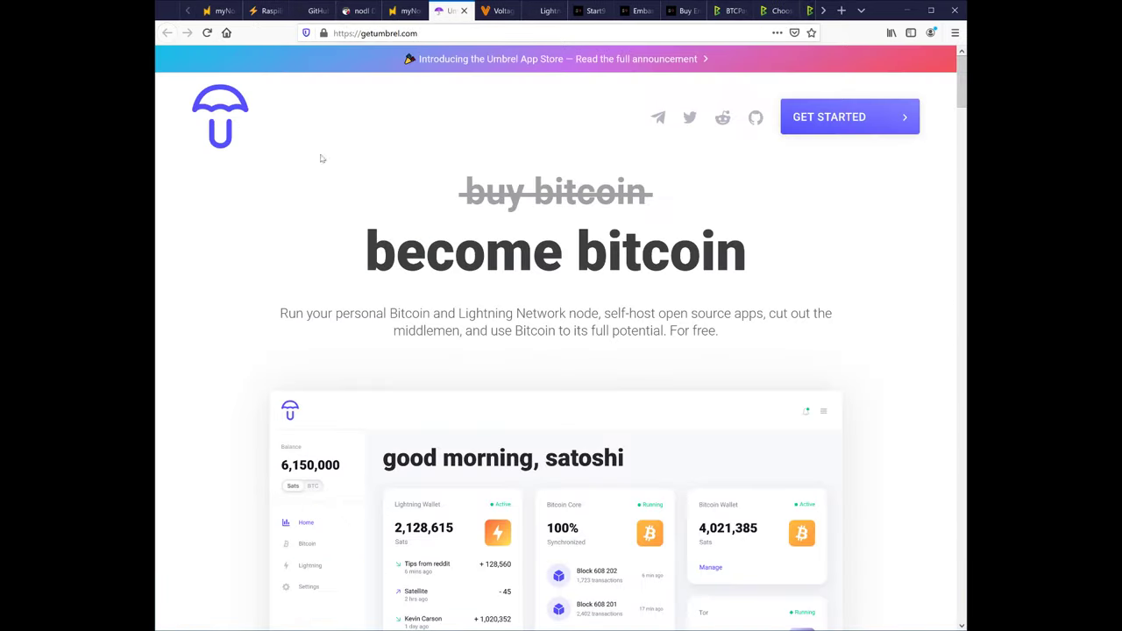
{"action": "scroll", "coordinate": [241, 300], "scroll_direction": "down", "scroll_amount": 7}
{"action": "scroll", "coordinate": [236, 301], "scroll_direction": "down", "scroll_amount": 3}
{"action": "scroll", "coordinate": [237, 301], "scroll_direction": "down", "scroll_amount": 11}
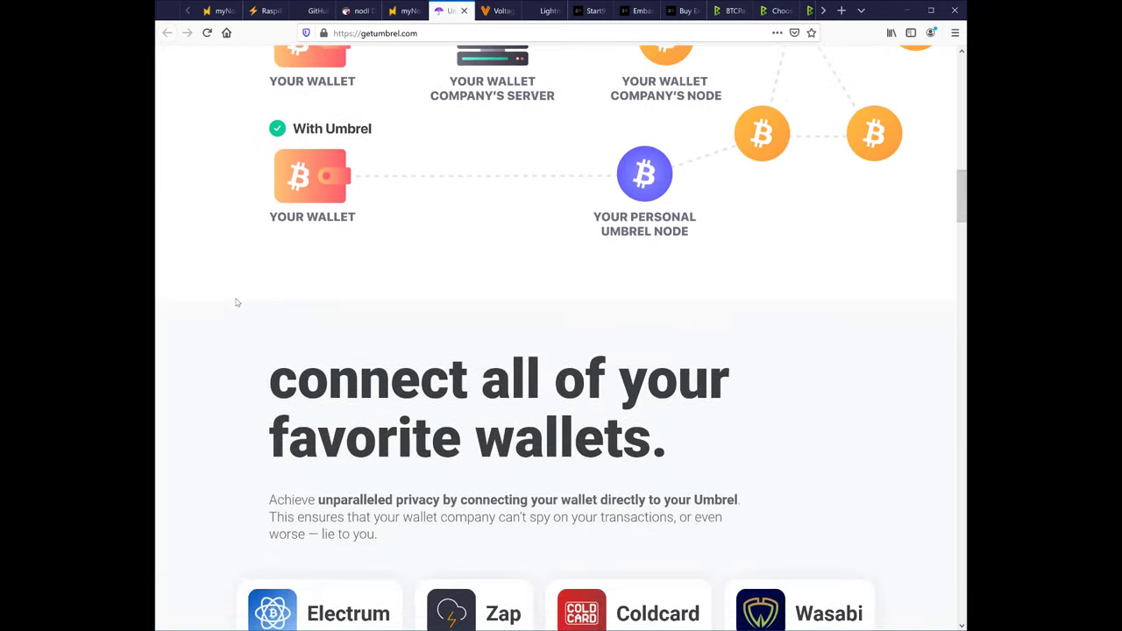
{"action": "scroll", "coordinate": [206, 306], "scroll_direction": "down", "scroll_amount": 5}
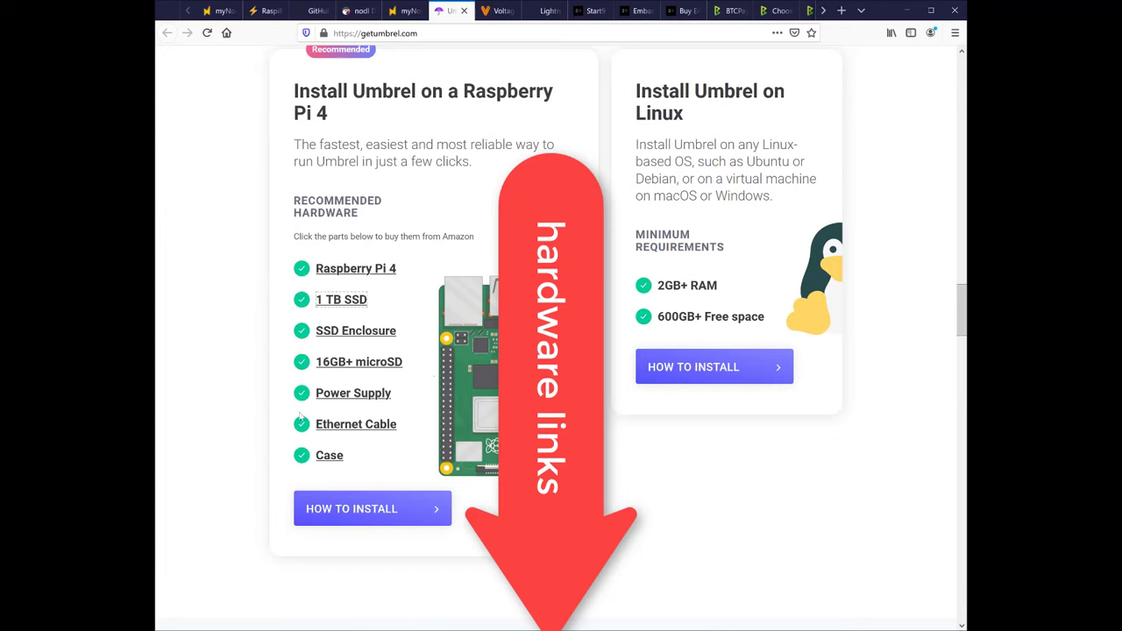
{"action": "scroll", "coordinate": [285, 467], "scroll_direction": "up", "scroll_amount": 3}
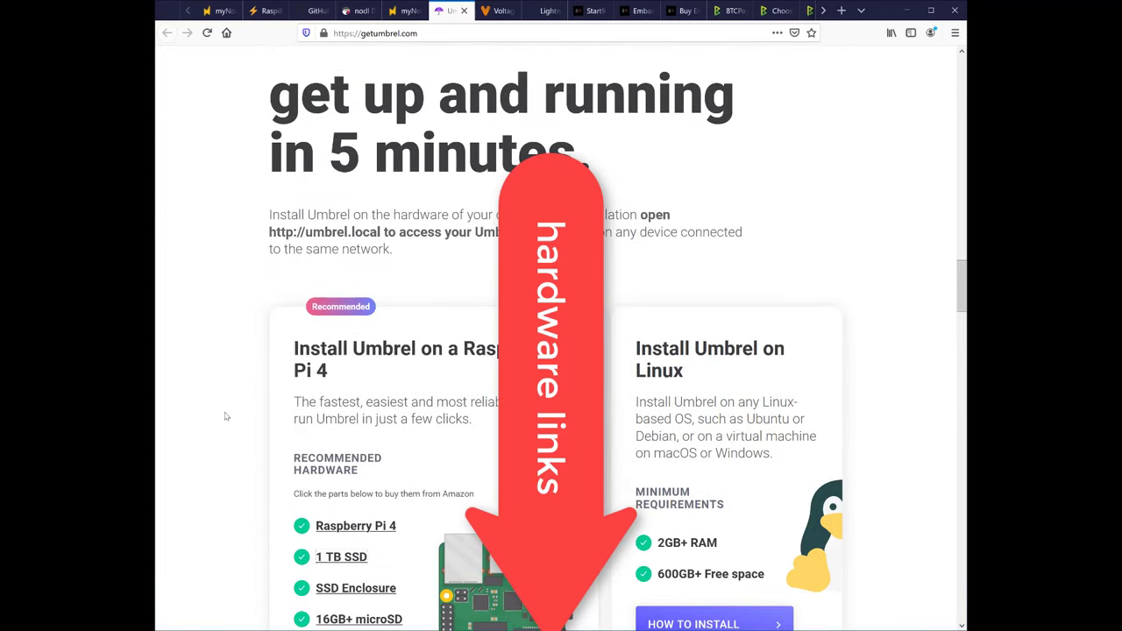
{"action": "scroll", "coordinate": [212, 318], "scroll_direction": "up", "scroll_amount": 8}
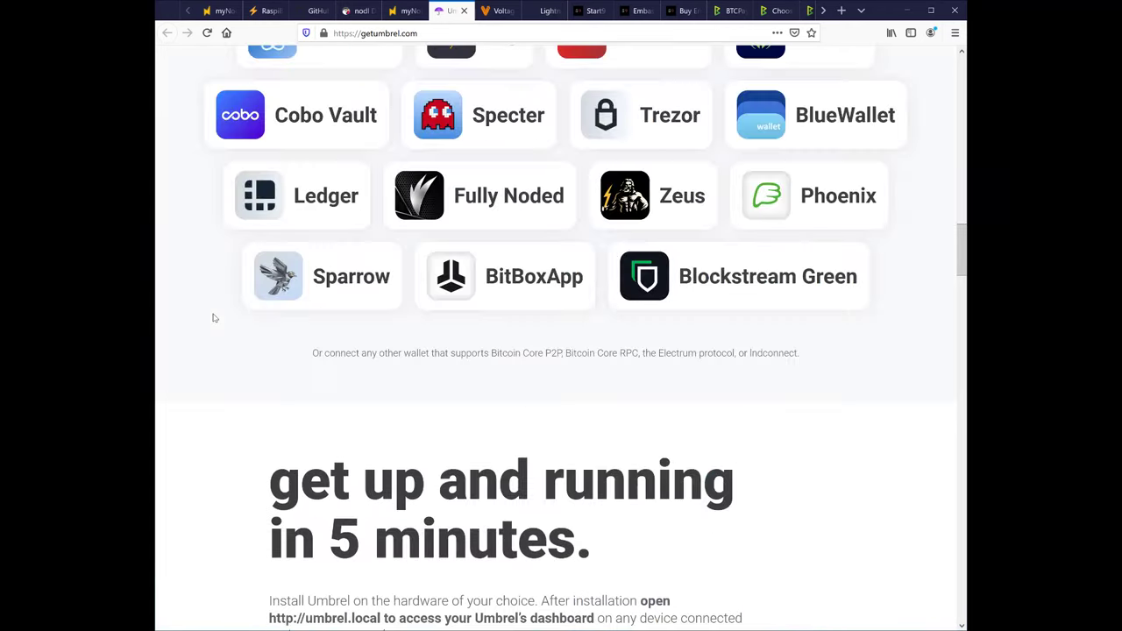
{"action": "scroll", "coordinate": [183, 300], "scroll_direction": "up", "scroll_amount": 1}
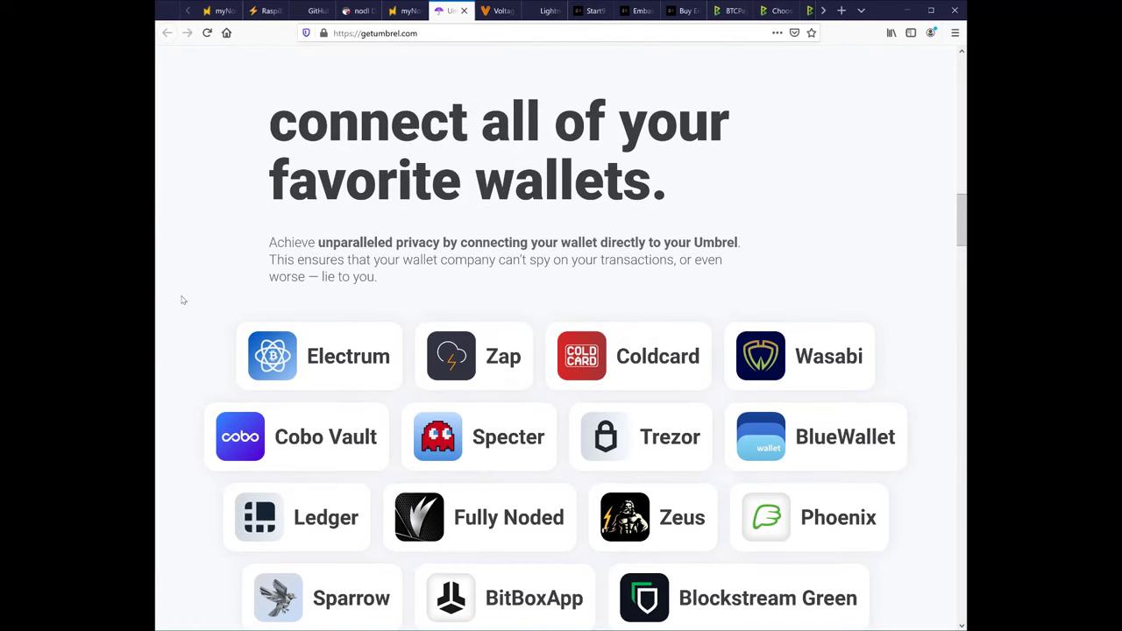
- Check Voltage's pricing and the $449 Lightning In A Box processor spec, then open Start9 Labs
{"action": "left_click", "coordinate": [489, 12]}
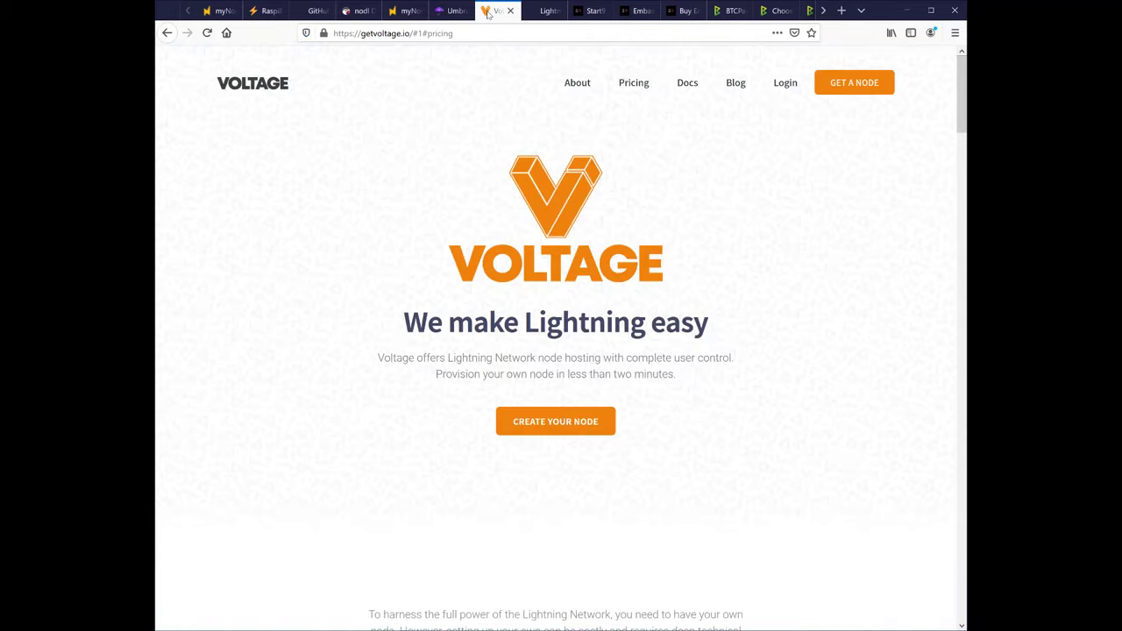
{"action": "left_click", "coordinate": [636, 82]}
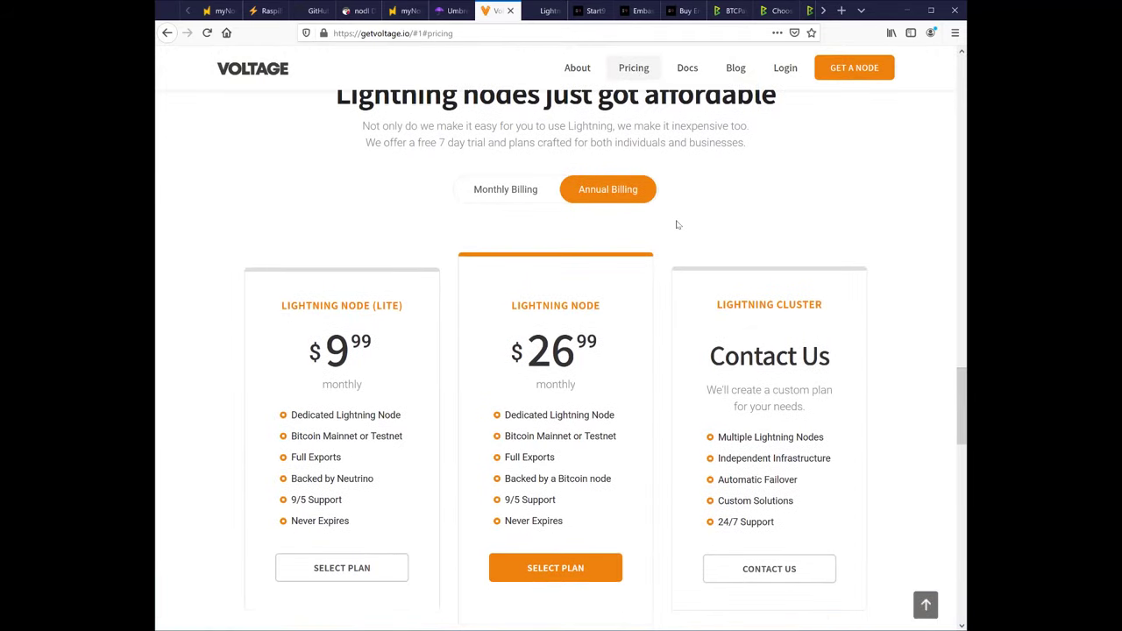
{"action": "key", "text": "ctrl+Tab"}
{"action": "left_click_drag", "start_coordinate": [696, 402], "coordinate": [547, 402]}
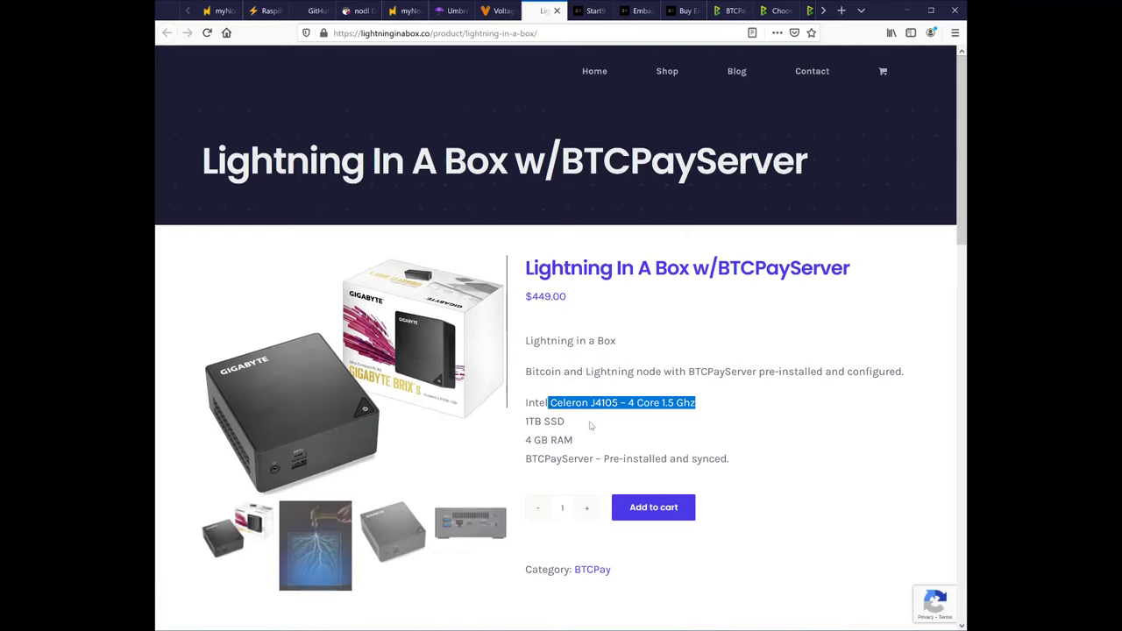
{"action": "left_click", "coordinate": [576, 14]}
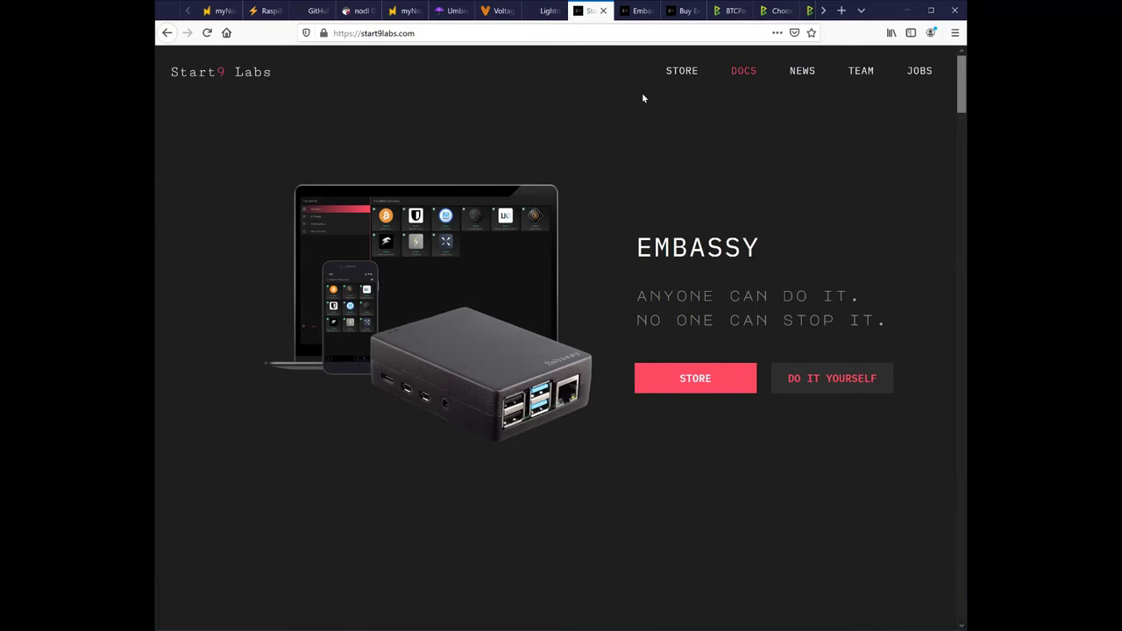
- Compare the Embassy One and EmbassyOS order pages, then return to the Start9 Labs home page
{"action": "left_click", "coordinate": [635, 12]}
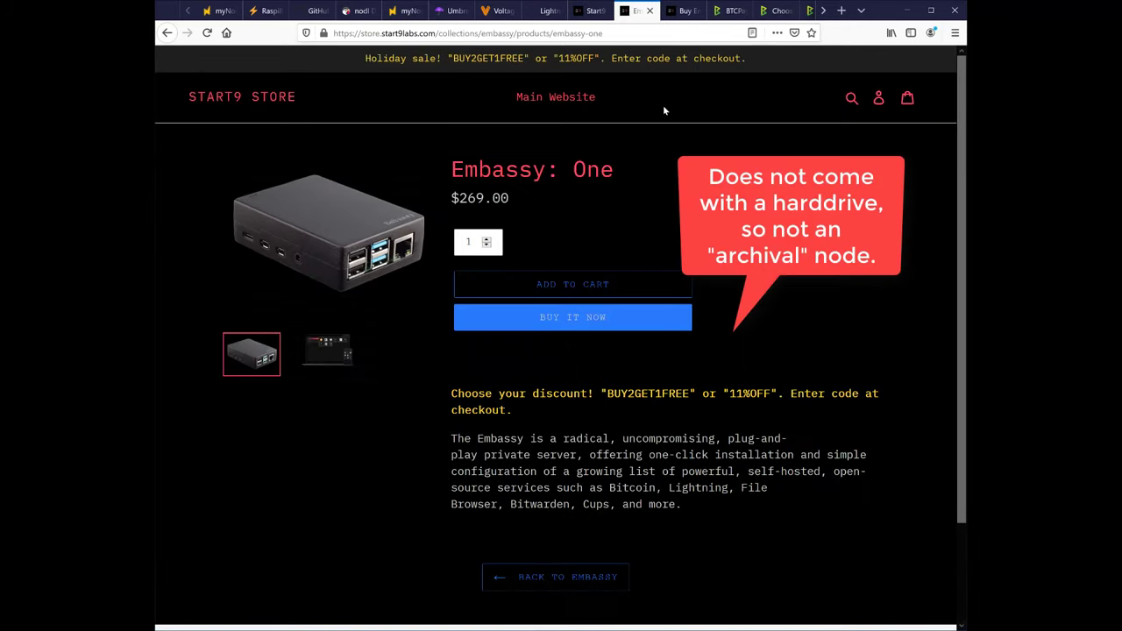
{"action": "left_click", "coordinate": [680, 12]}
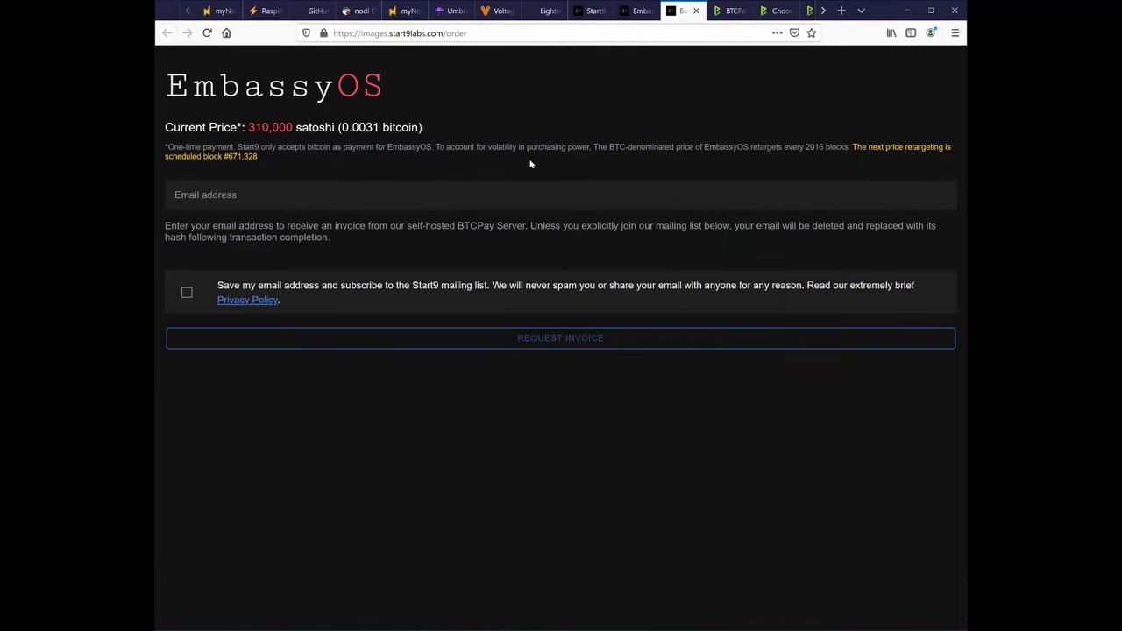
{"action": "key", "text": "ctrl+shift+Tab"}
{"action": "key", "text": "ctrl+shift+Tab"}
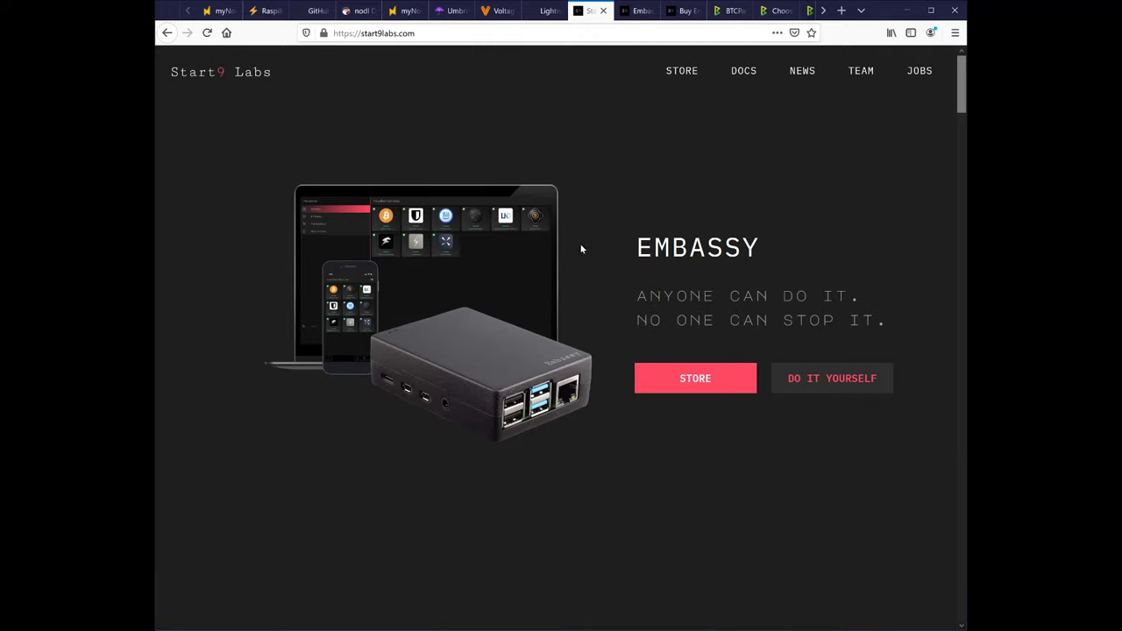
- Browse the Embassy's services list, highlighting the start of the Bitwarden description
{"action": "scroll", "coordinate": [580, 249], "scroll_direction": "down", "scroll_amount": 10}
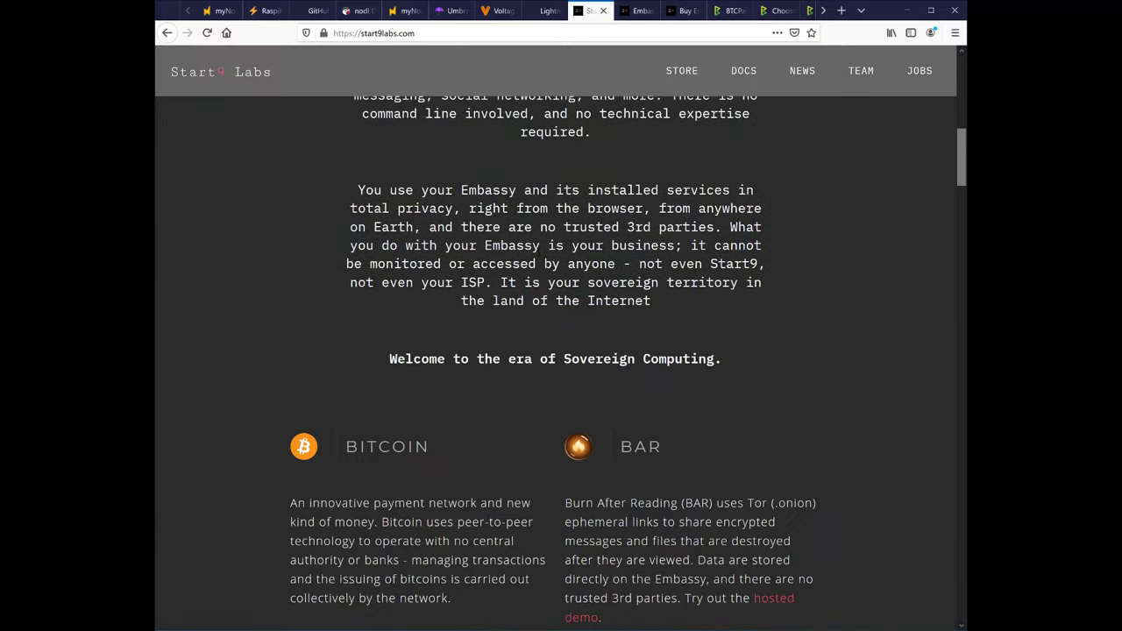
{"action": "scroll", "coordinate": [538, 252], "scroll_direction": "down", "scroll_amount": 5}
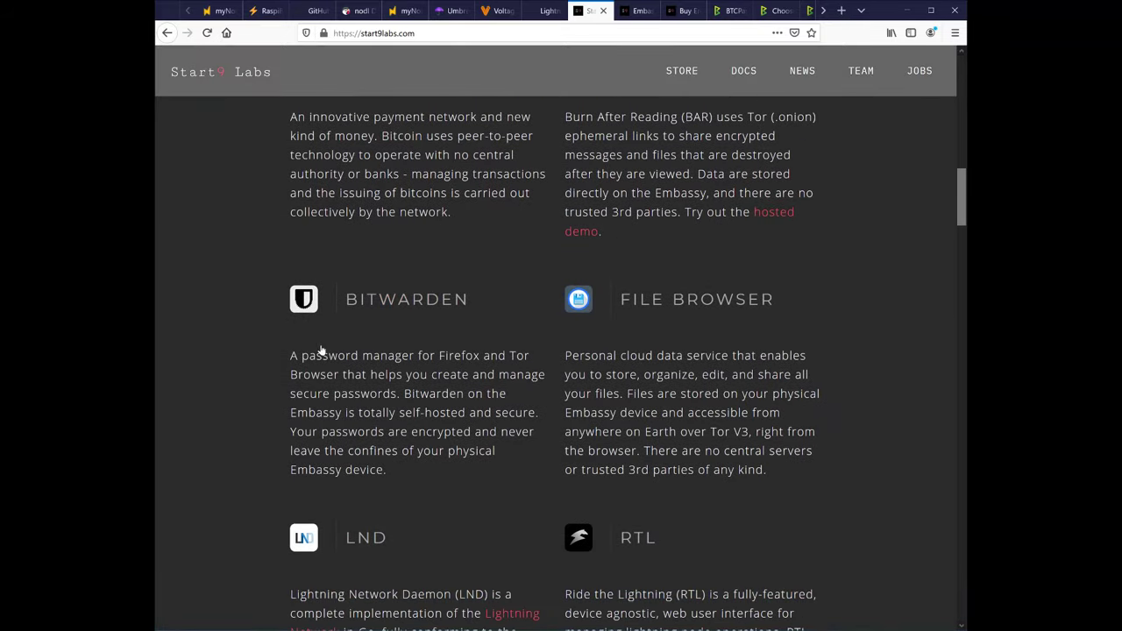
{"action": "left_click_drag", "start_coordinate": [292, 354], "coordinate": [417, 361]}
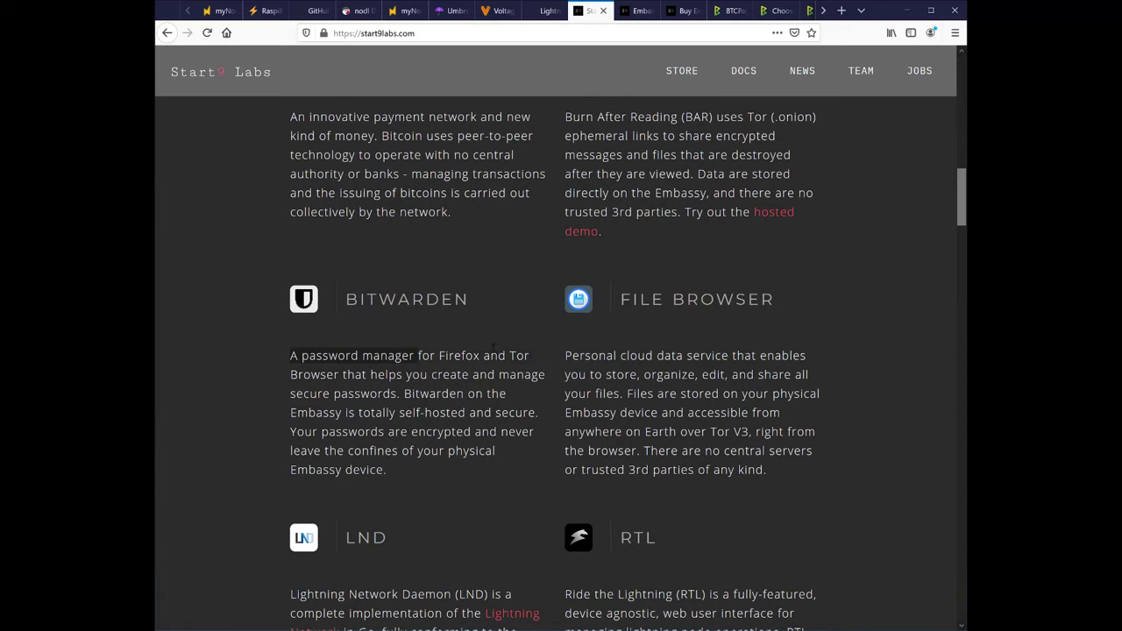
{"action": "scroll", "coordinate": [456, 340], "scroll_direction": "down", "scroll_amount": 1}
{"action": "scroll", "coordinate": [456, 339], "scroll_direction": "down", "scroll_amount": 6}
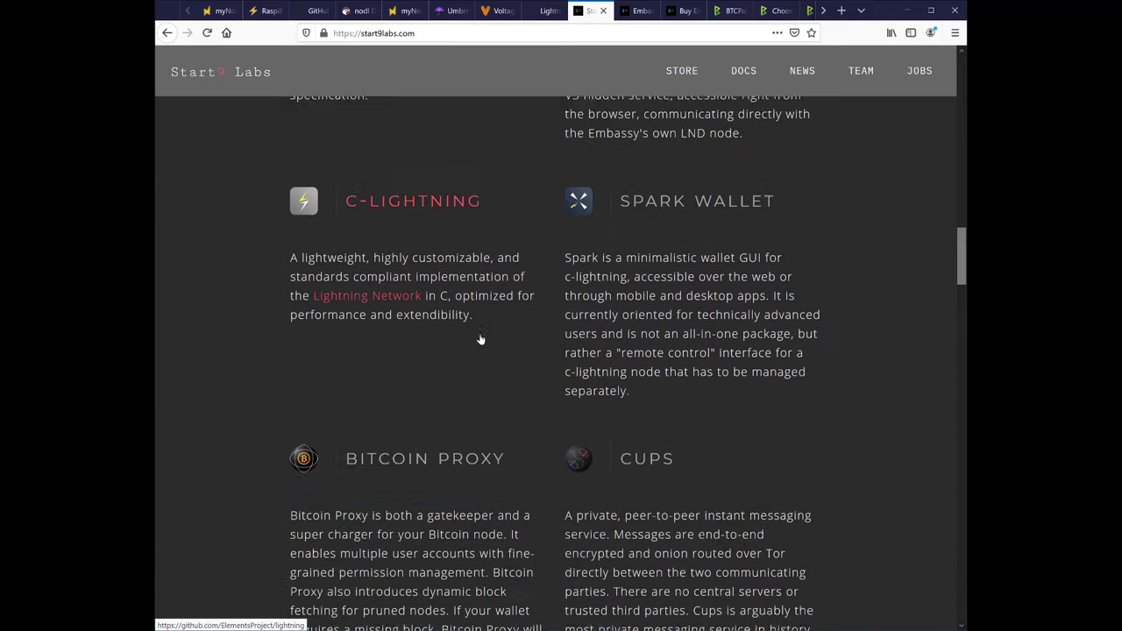
{"action": "scroll", "coordinate": [481, 339], "scroll_direction": "down", "scroll_amount": 2}
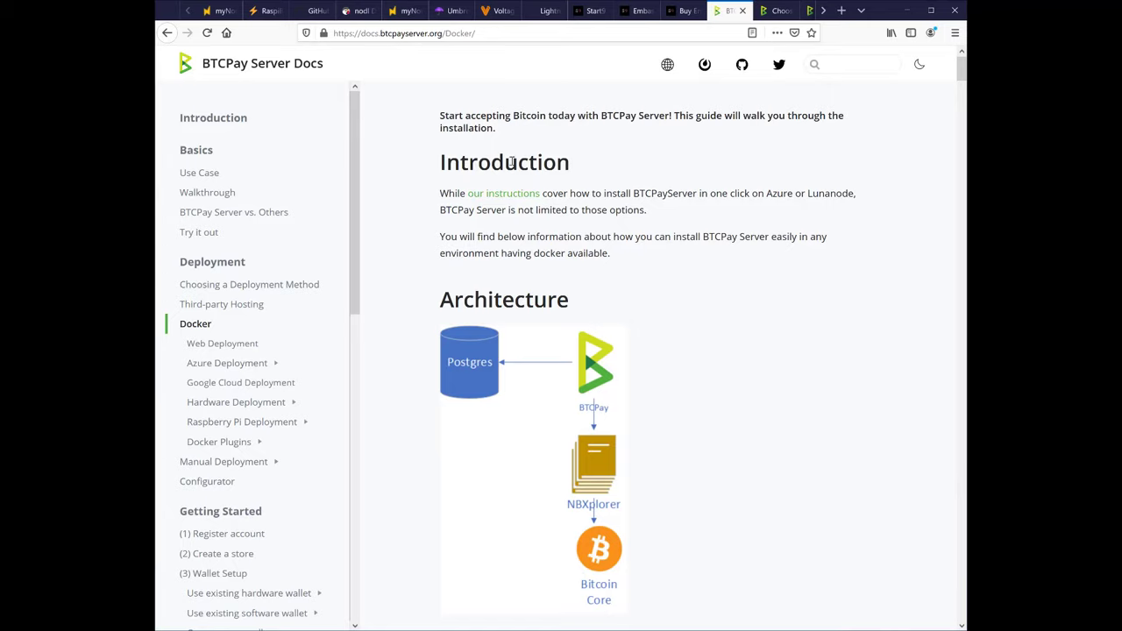
- Highlight the Azure/Lunanode one-click note, then scroll Choosing a Deployment Method down to its flowchart
{"action": "left_click_drag", "start_coordinate": [698, 193], "coordinate": [855, 203]}
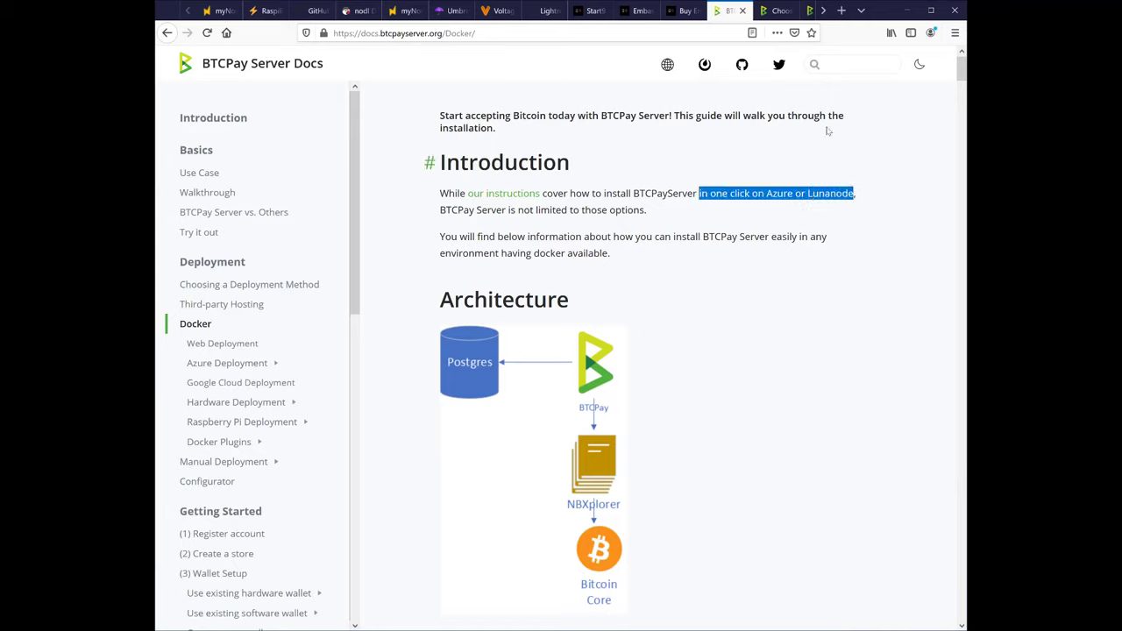
{"action": "left_click", "coordinate": [773, 12]}
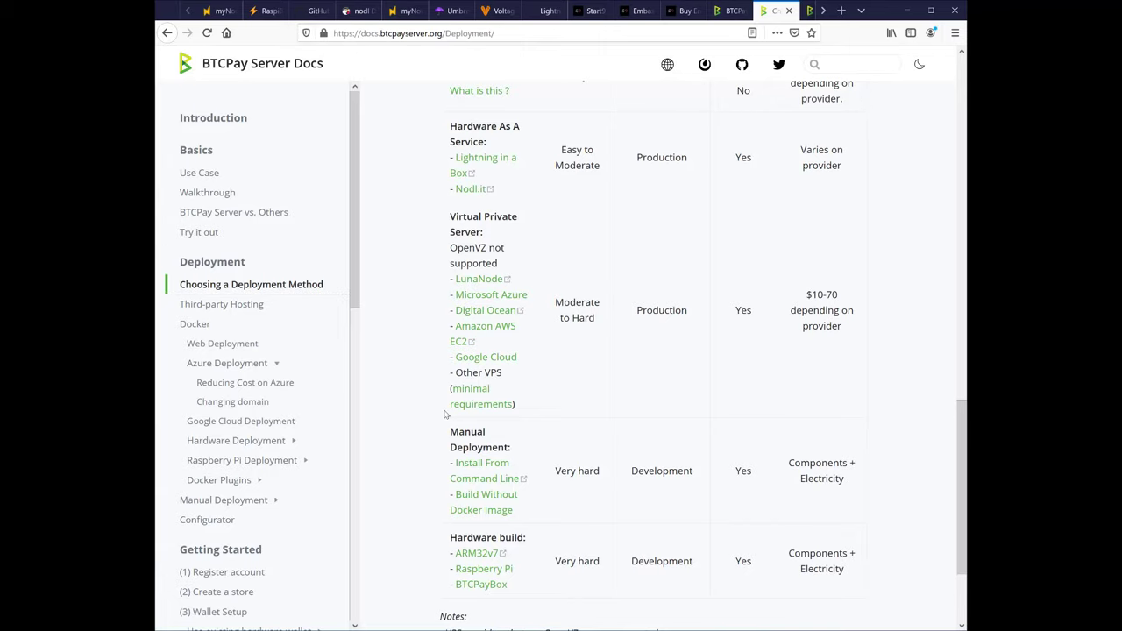
{"action": "left_click", "coordinate": [810, 11]}
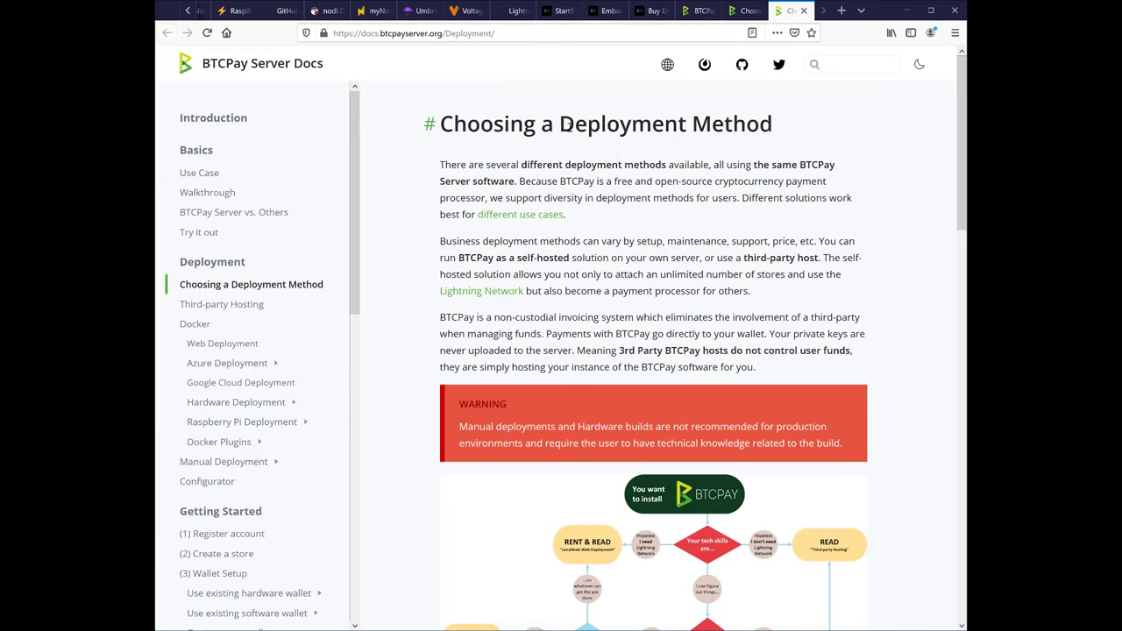
{"action": "scroll", "coordinate": [526, 232], "scroll_direction": "down", "scroll_amount": 2}
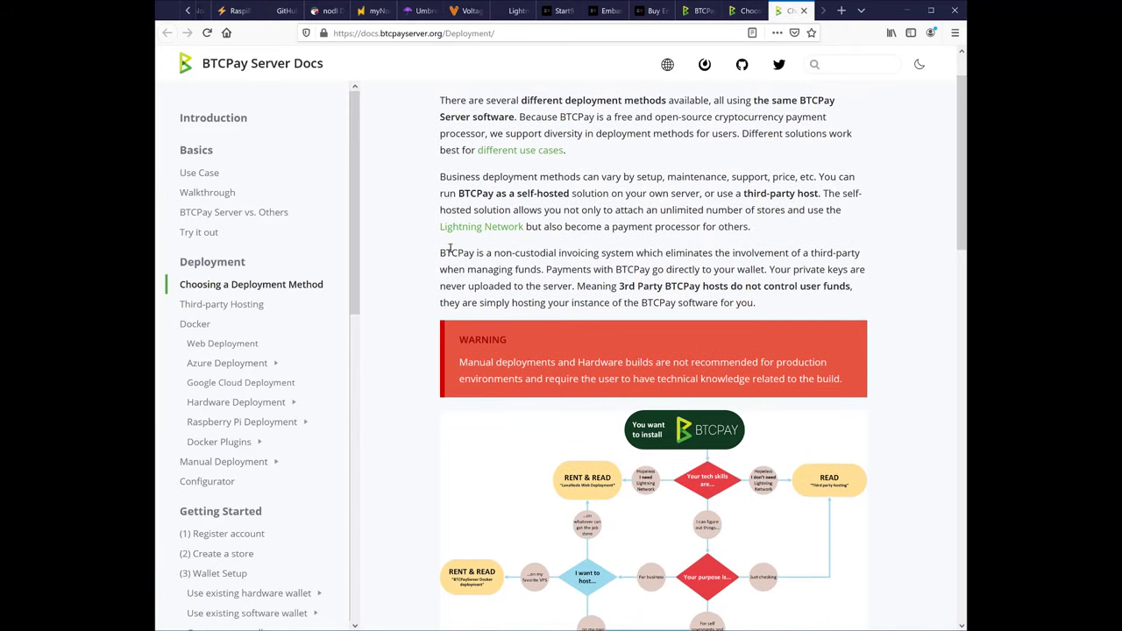
{"action": "scroll", "coordinate": [418, 259], "scroll_direction": "down", "scroll_amount": 6}
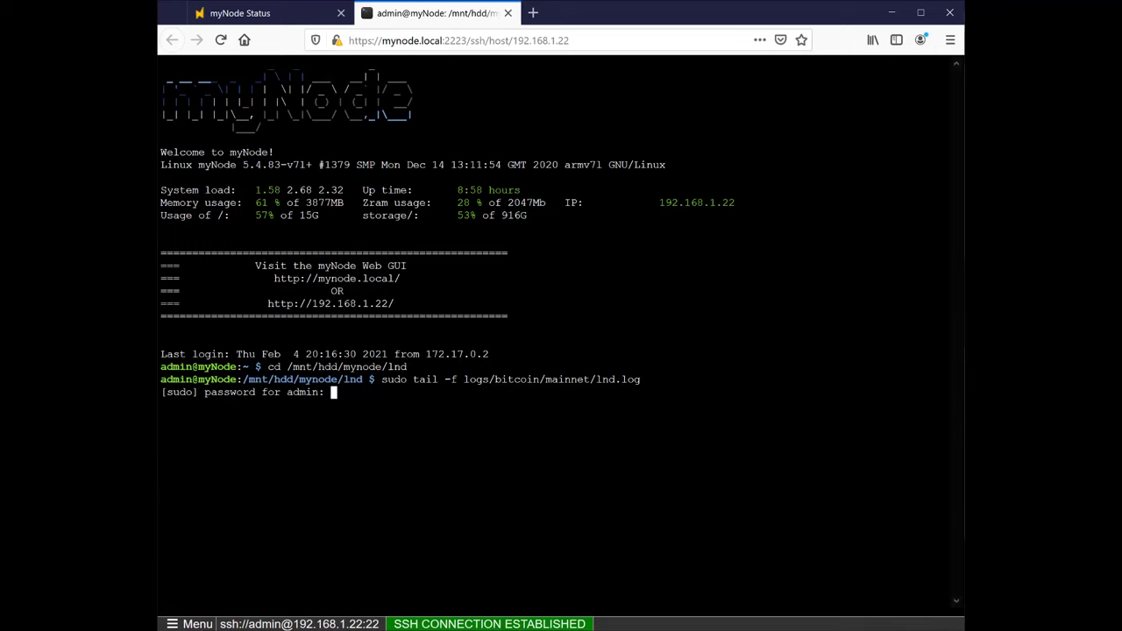
{"action": "key", "text": "Return"}
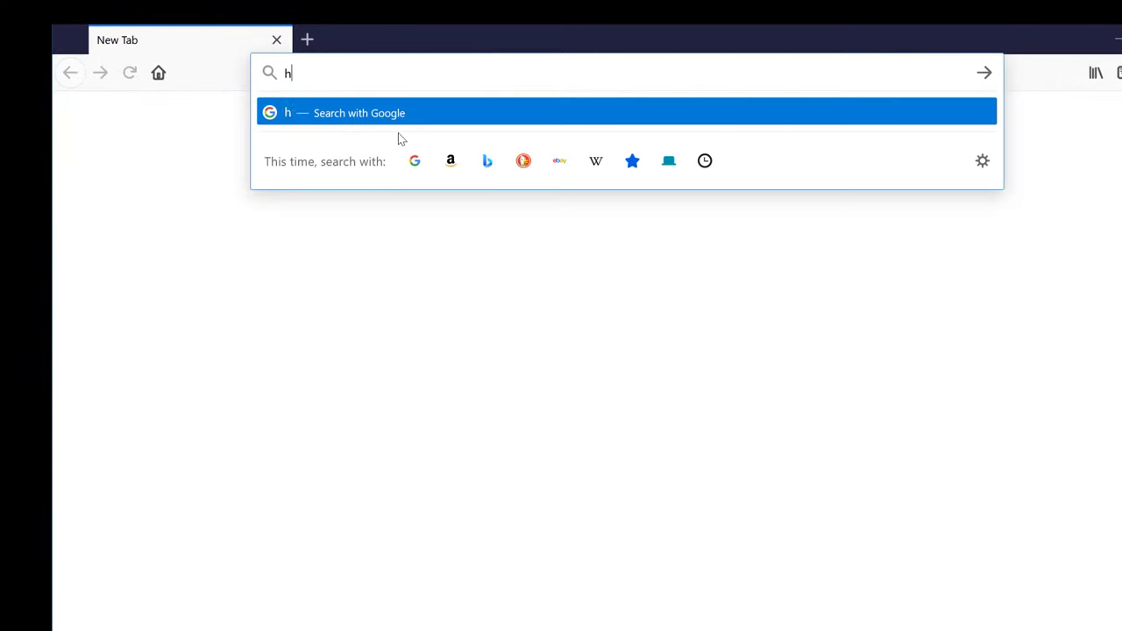
{"action": "type", "text": "//mynode."}
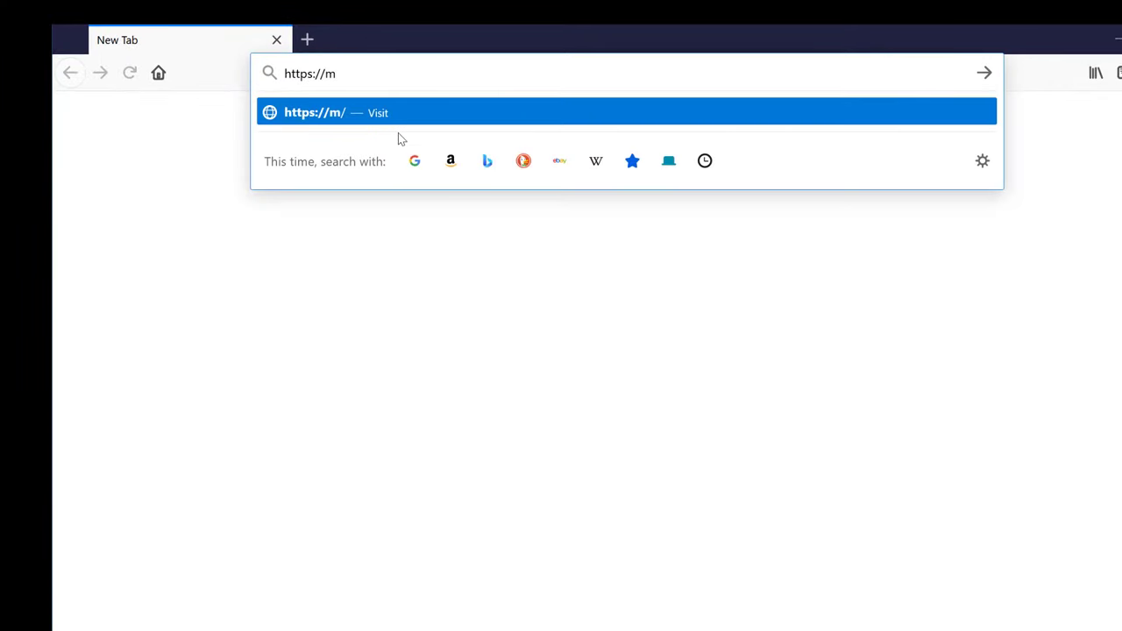
{"action": "type", "text": "local"}
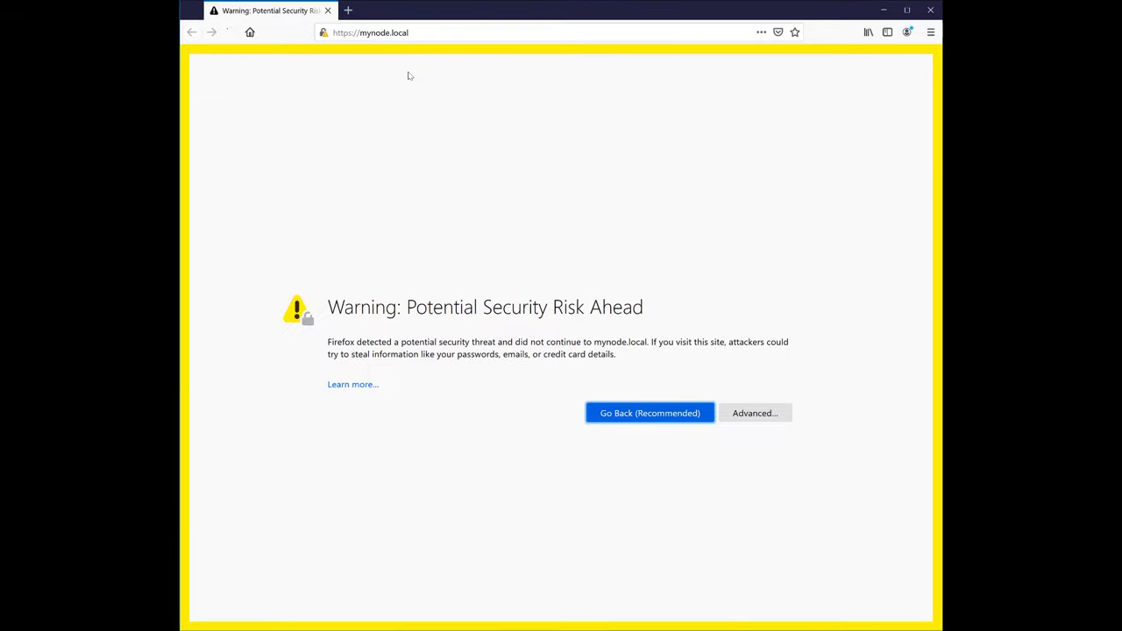
{"action": "left_click", "coordinate": [749, 413]}
{"action": "scroll", "coordinate": [613, 474], "scroll_direction": "down", "scroll_amount": 1}
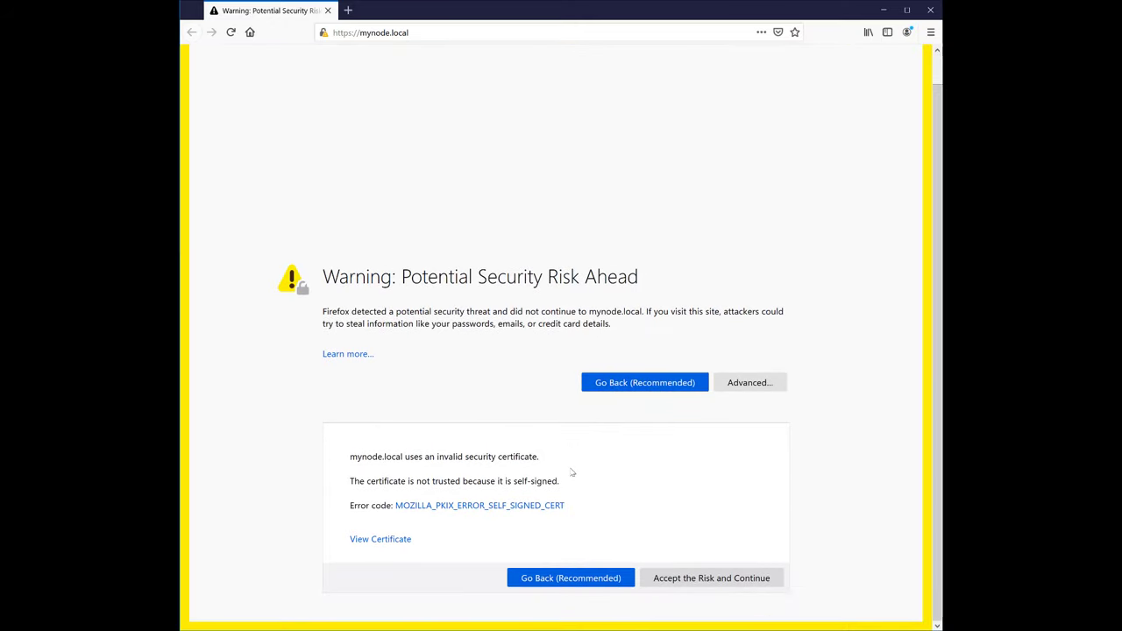
{"action": "left_click_drag", "start_coordinate": [559, 481], "coordinate": [350, 474]}
{"action": "left_click", "coordinate": [649, 505]}
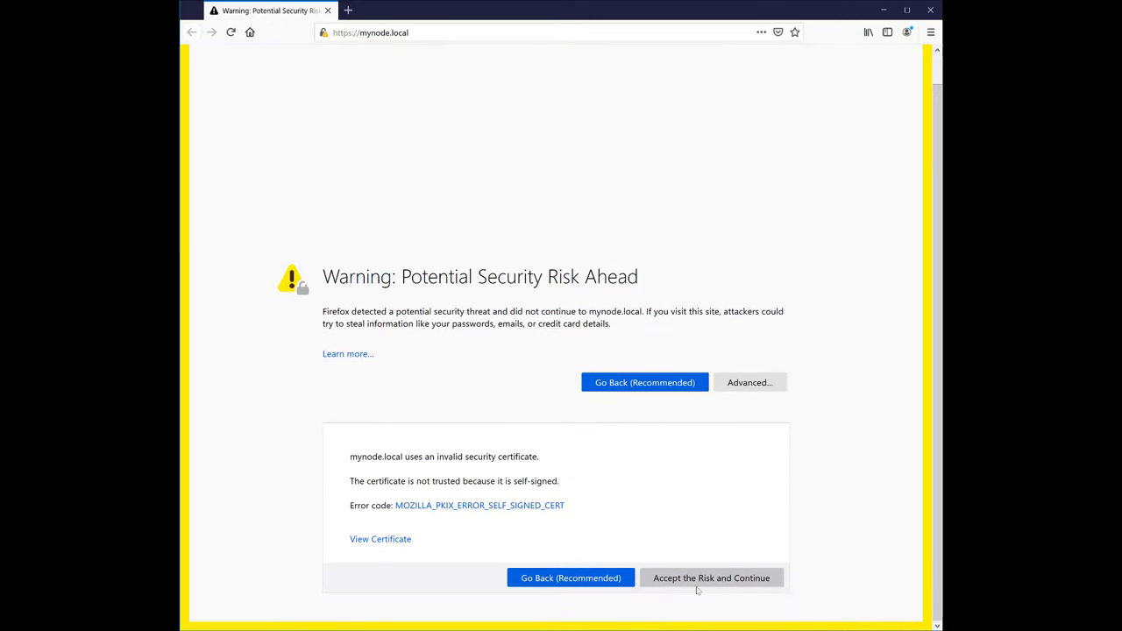
{"action": "left_click", "coordinate": [700, 586]}
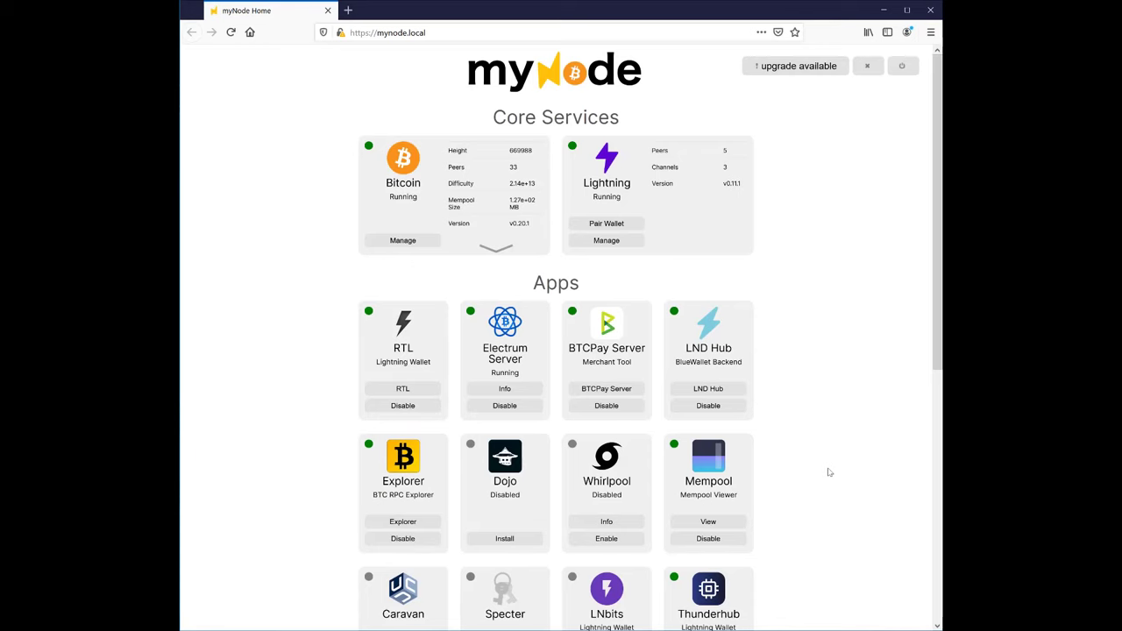
- Show the Tor Services onion URLs and copy the myNode Web onion address
{"action": "scroll", "coordinate": [785, 428], "scroll_direction": "down", "scroll_amount": 5}
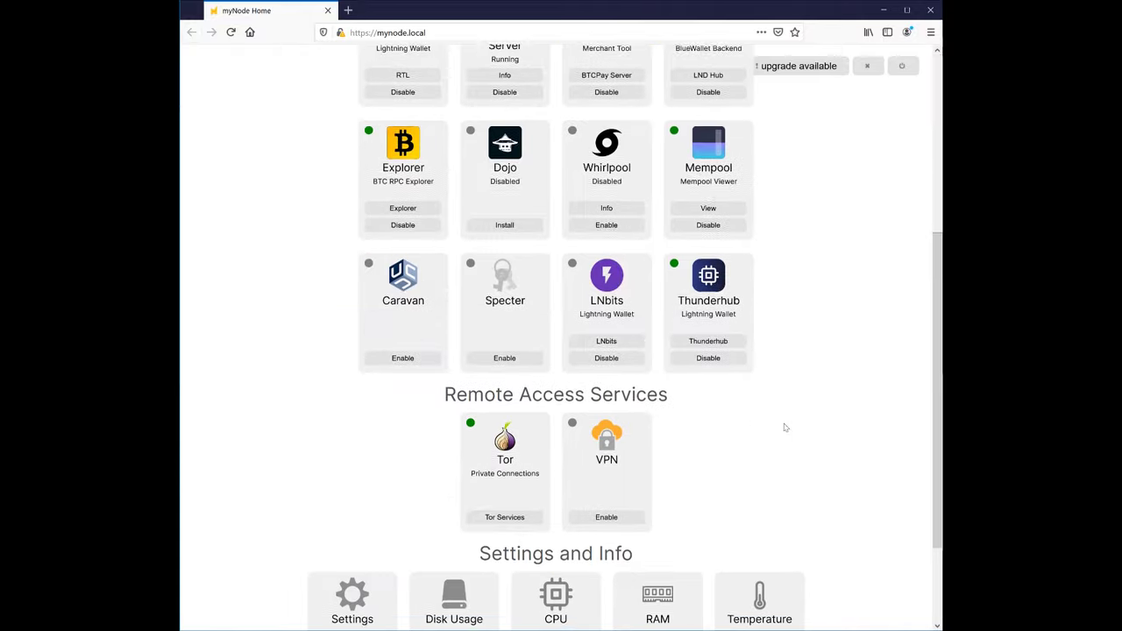
{"action": "scroll", "coordinate": [786, 428], "scroll_direction": "down", "scroll_amount": 1}
{"action": "left_click", "coordinate": [511, 452]}
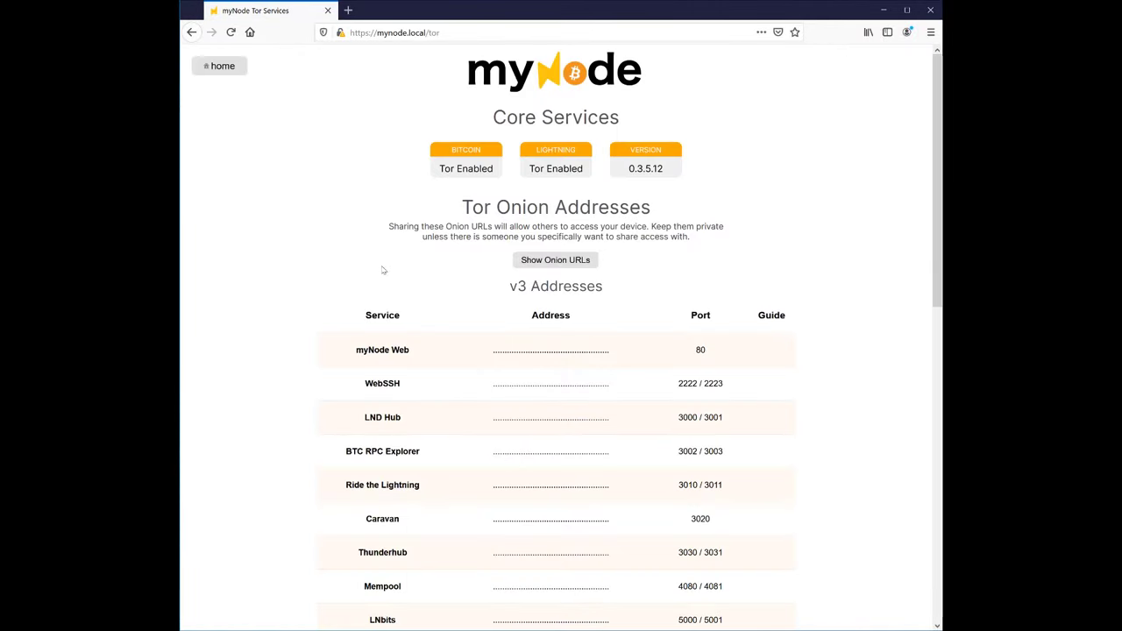
{"action": "left_click", "coordinate": [517, 263]}
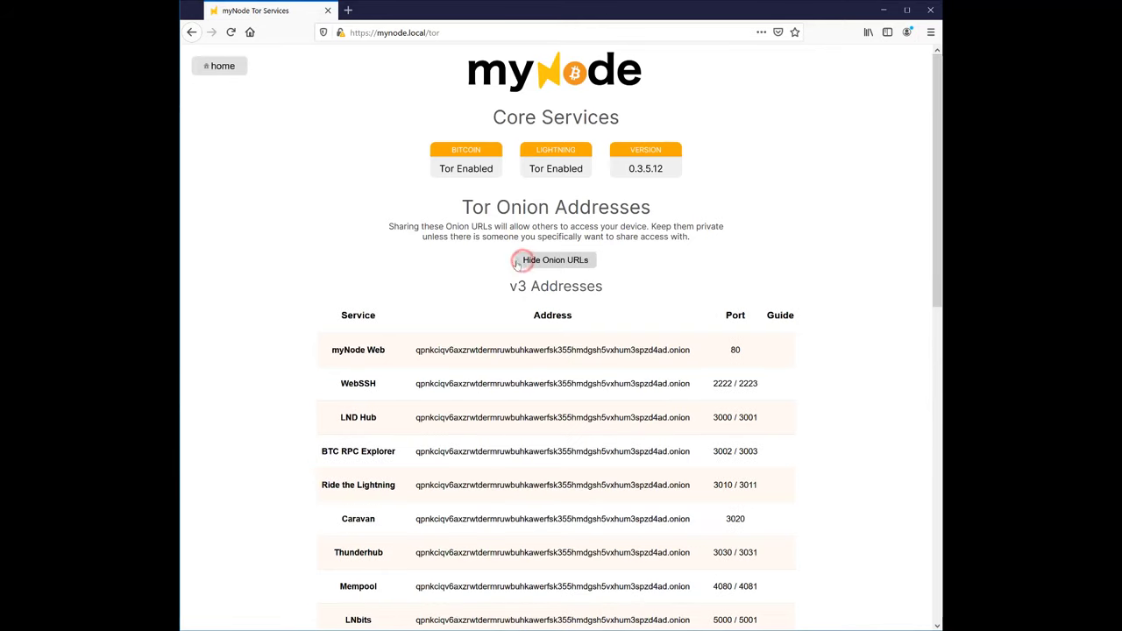
{"action": "left_click_drag", "start_coordinate": [416, 349], "coordinate": [691, 350]}
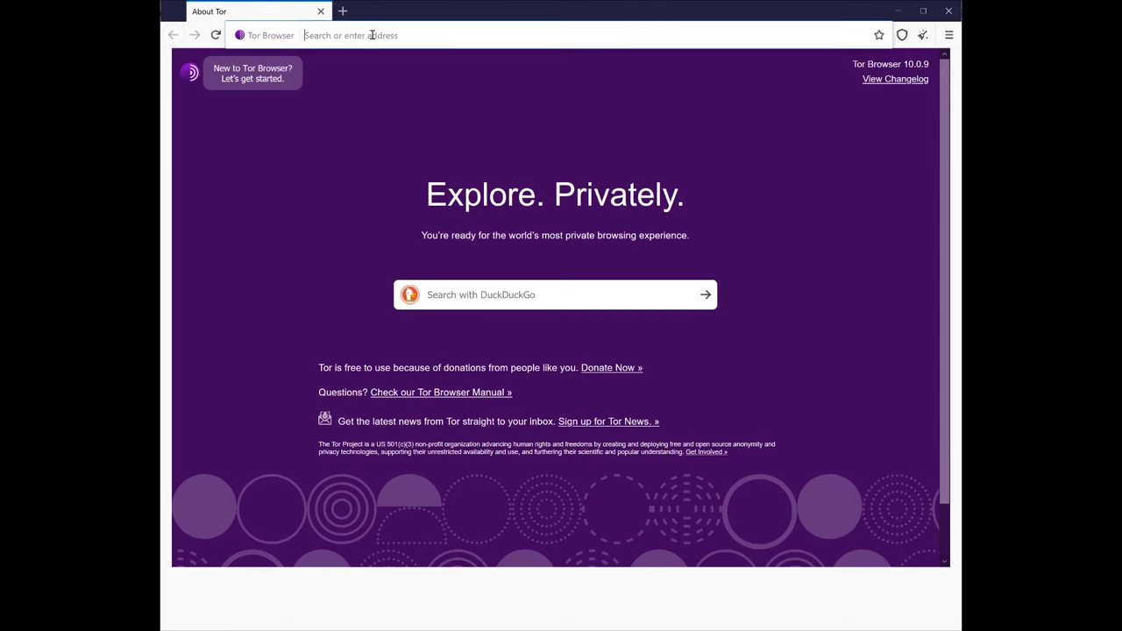
{"action": "type", "text": "qpnkciqv6axzrwtdermruwbuhkawerfsk355hmdgsh5vxhum3spzd4ad.onion"}
{"action": "key", "text": "Return"}
{"action": "key", "text": "Return"}
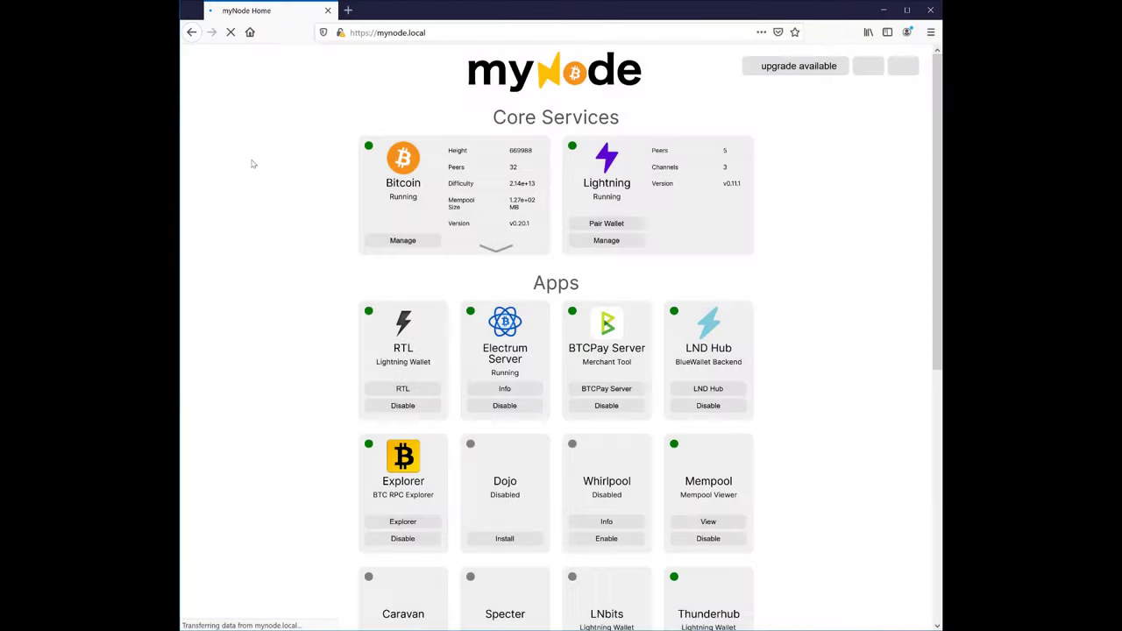
- Start enabling the VPN remote access service from the myNode dashboard
{"action": "scroll", "coordinate": [251, 163], "scroll_direction": "down", "scroll_amount": 5}
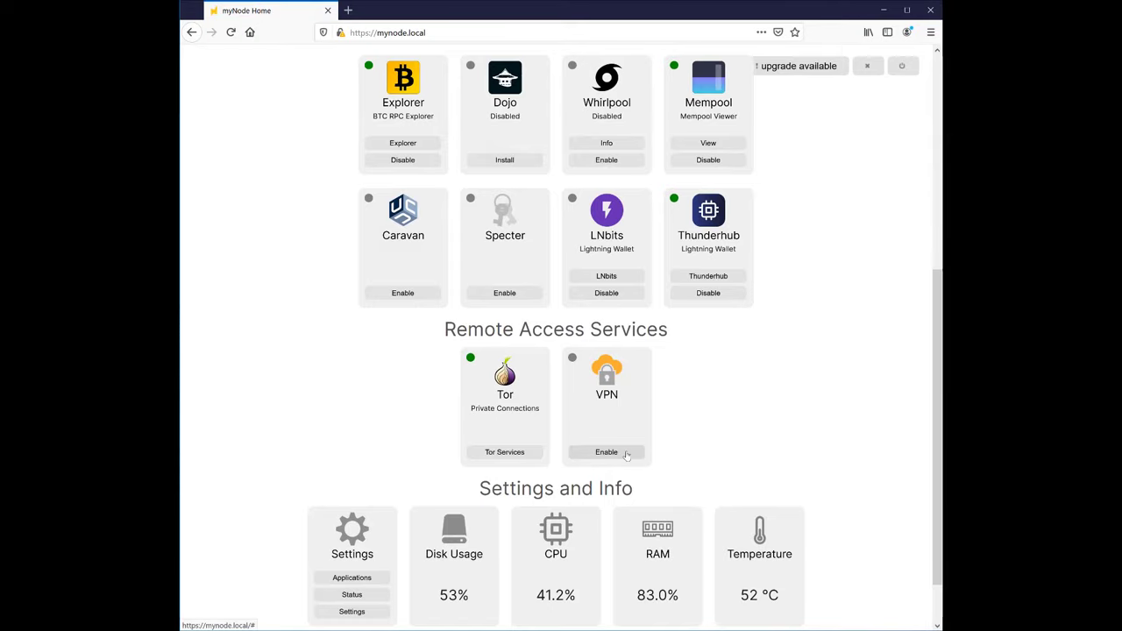
{"action": "left_click", "coordinate": [616, 453]}
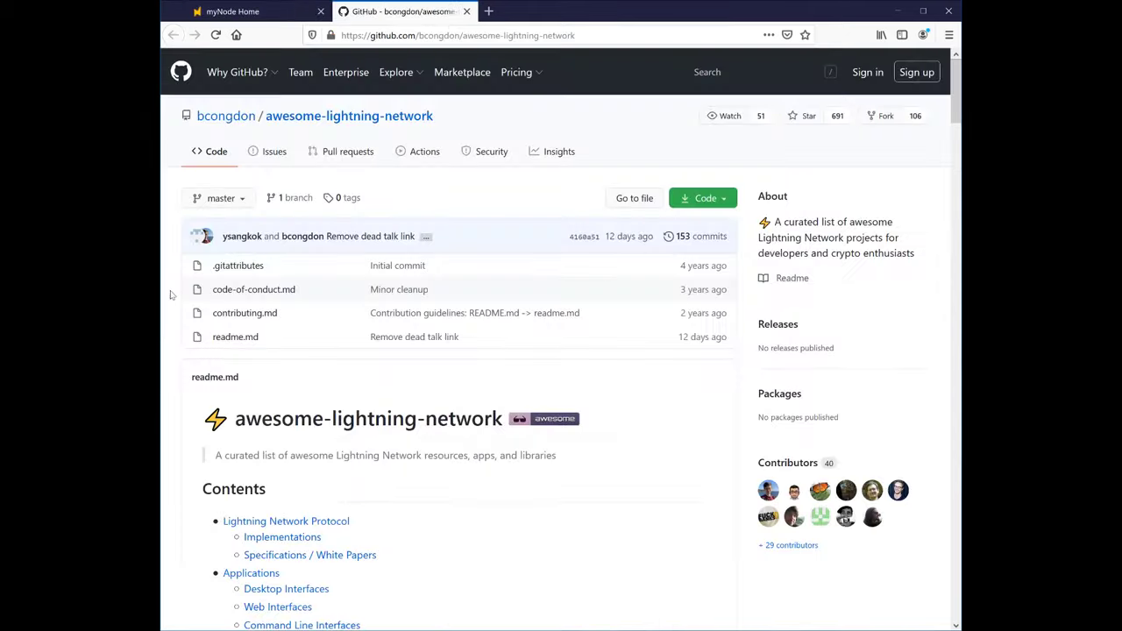
{"action": "scroll", "coordinate": [171, 295], "scroll_direction": "down", "scroll_amount": 10}
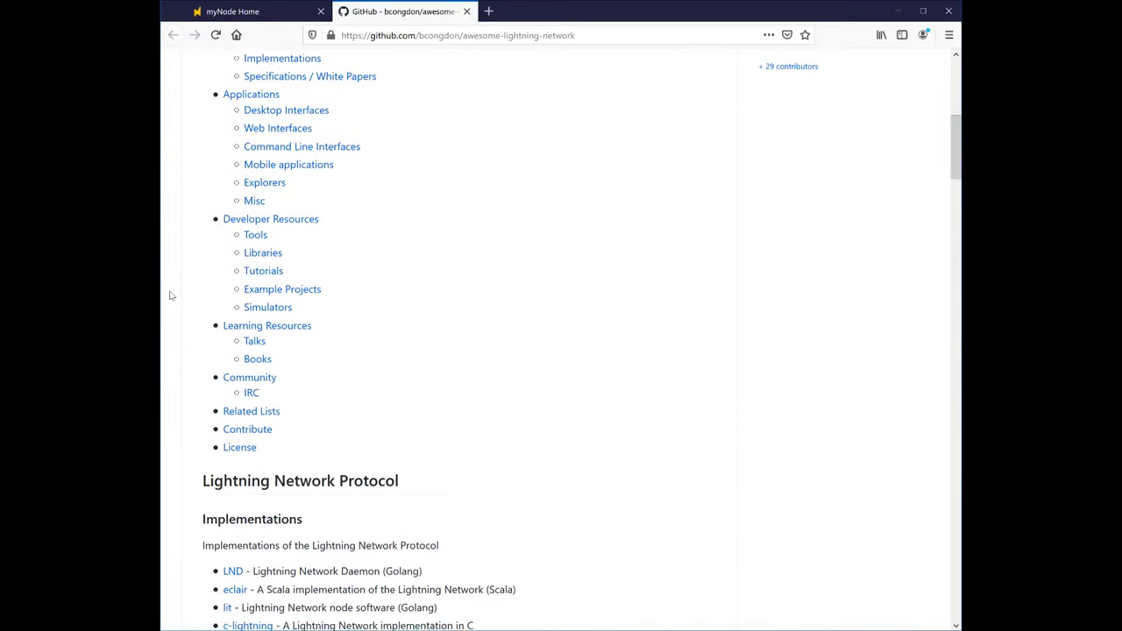
{"action": "scroll", "coordinate": [172, 296], "scroll_direction": "down", "scroll_amount": 3}
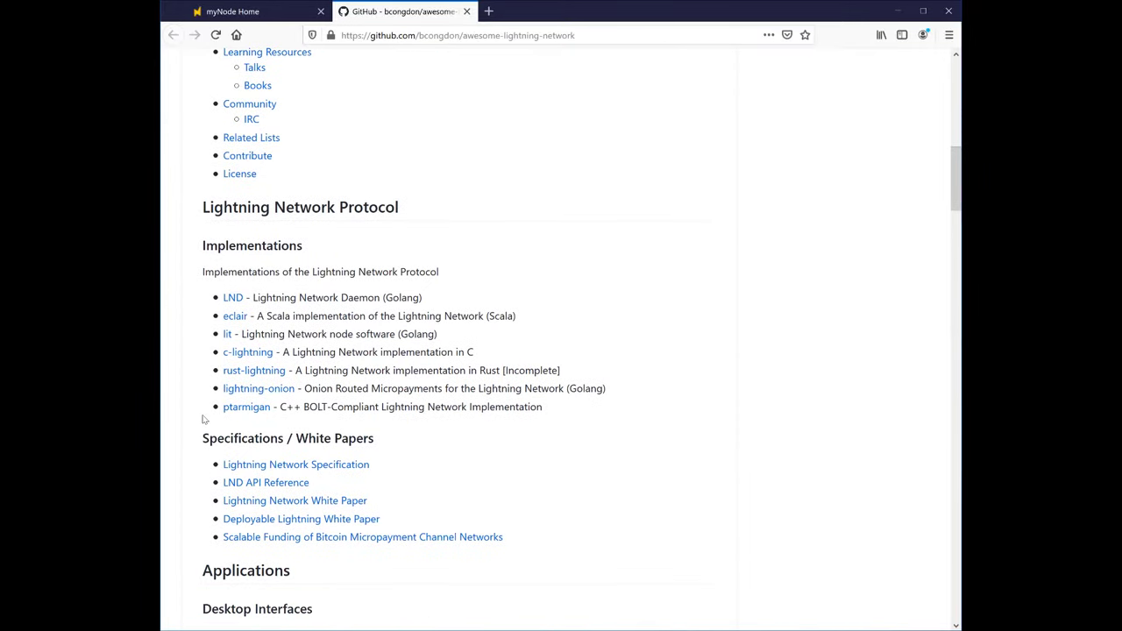
- Close the GitHub resources tab and scroll through the myNode dashboard and back up
{"action": "key", "text": "ctrl+w"}
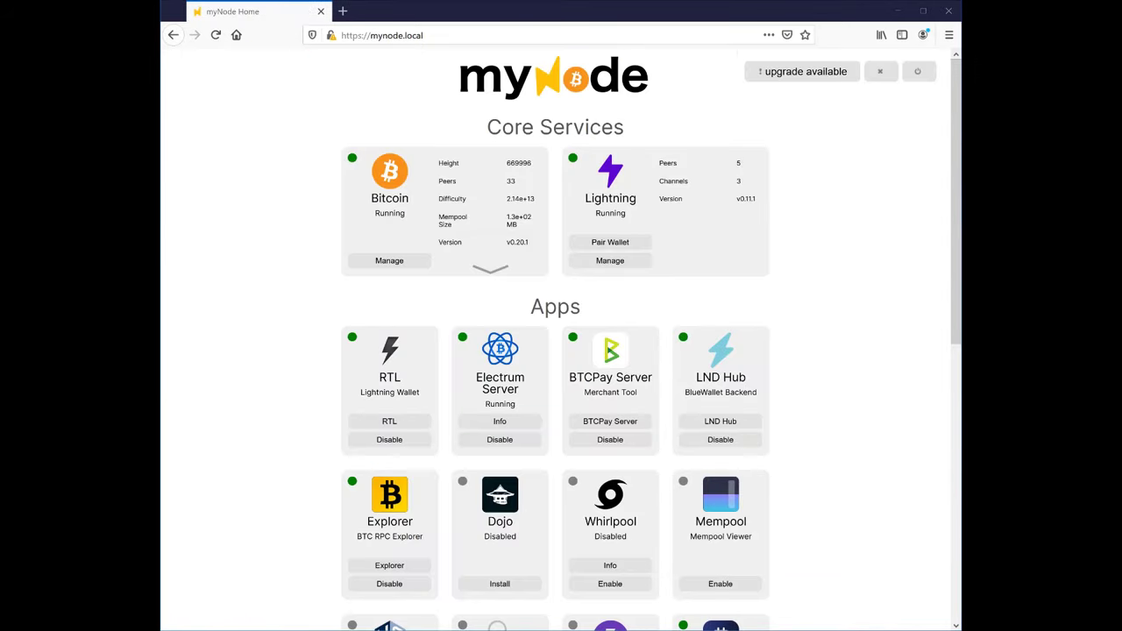
{"action": "scroll", "coordinate": [258, 367], "scroll_direction": "down", "scroll_amount": 3}
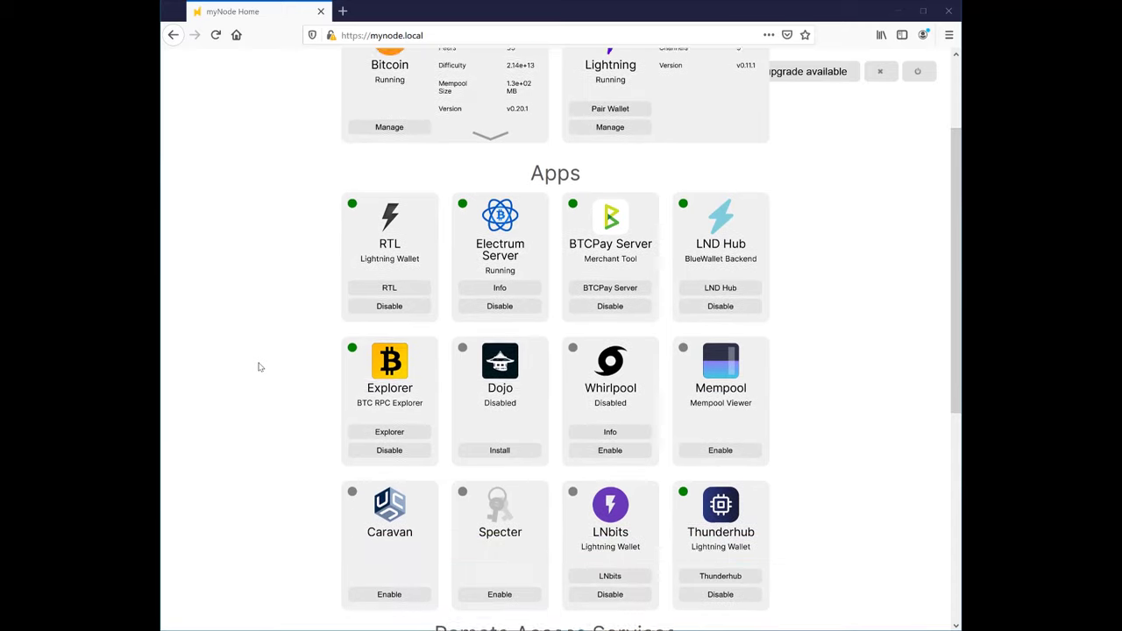
{"action": "scroll", "coordinate": [259, 366], "scroll_direction": "down", "scroll_amount": 3}
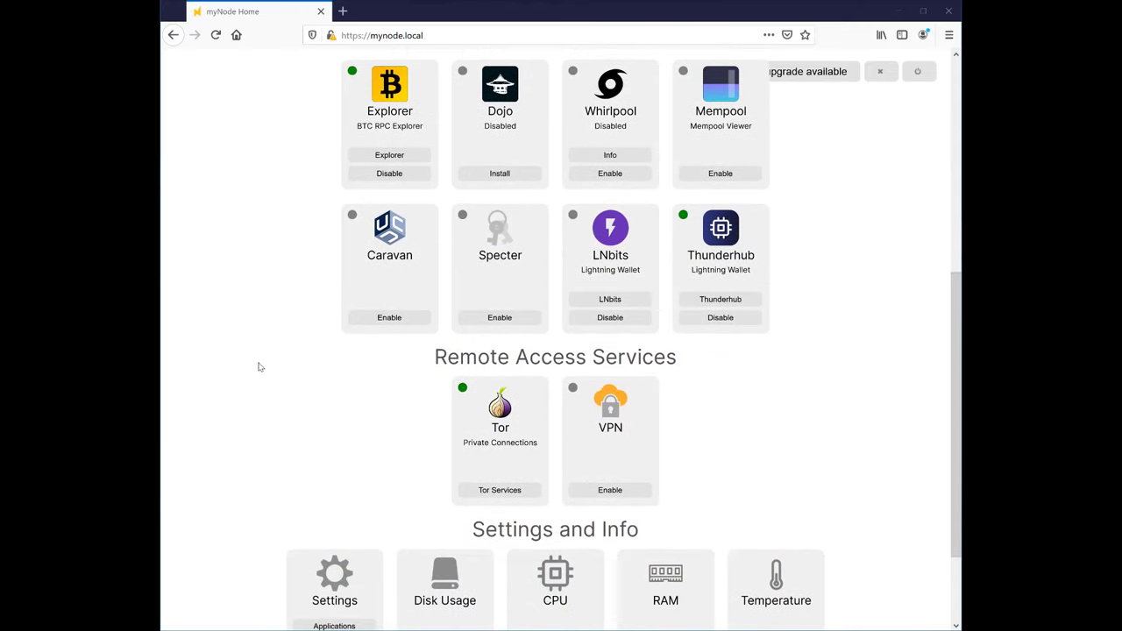
{"action": "scroll", "coordinate": [258, 367], "scroll_direction": "up", "scroll_amount": 6}
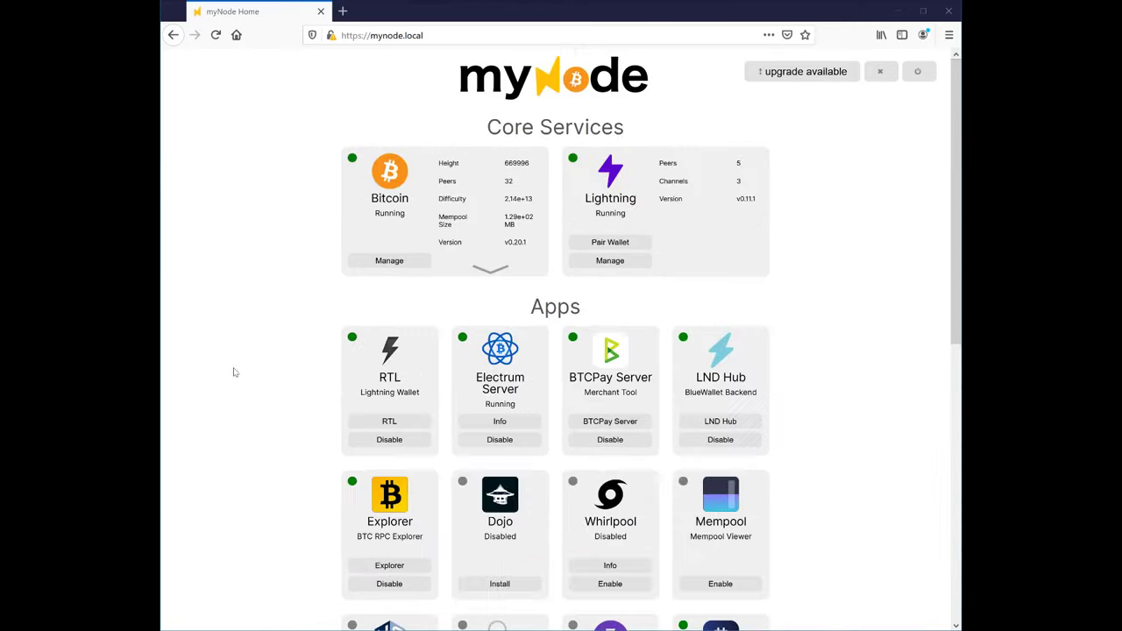
{"action": "left_click", "coordinate": [389, 261]}
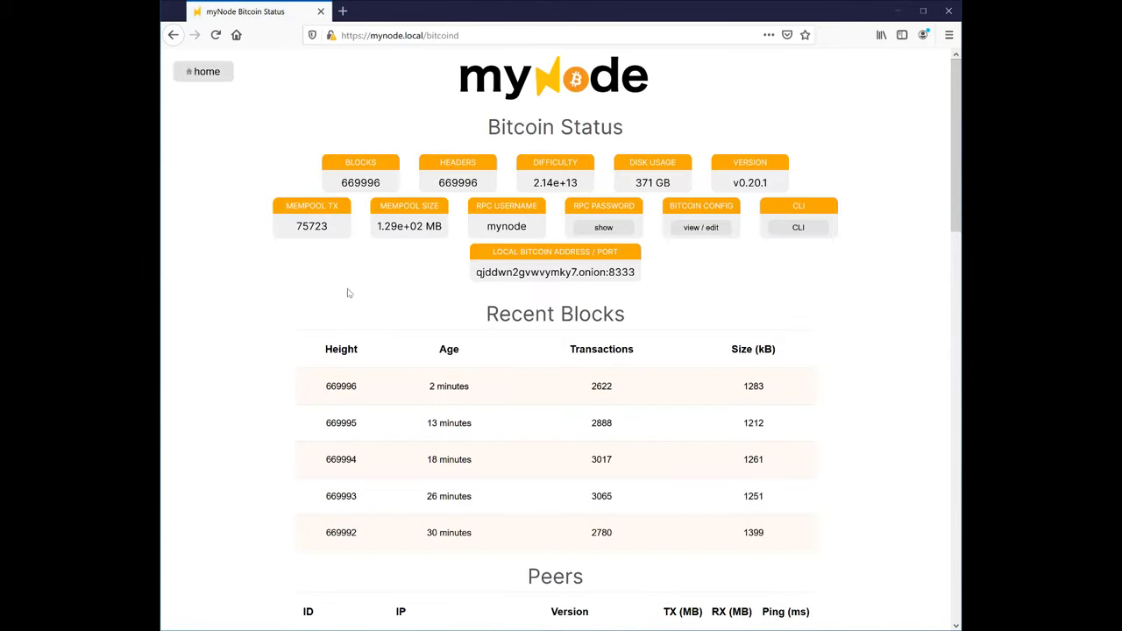
{"action": "scroll", "coordinate": [229, 309], "scroll_direction": "down", "scroll_amount": 1}
{"action": "scroll", "coordinate": [229, 310], "scroll_direction": "down", "scroll_amount": 2}
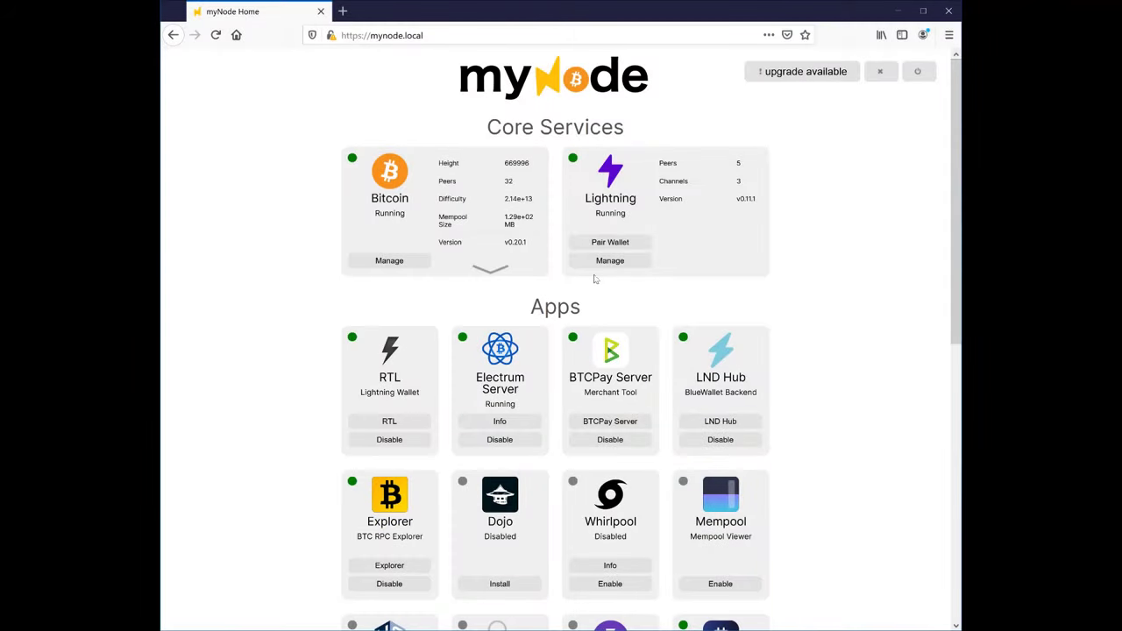
{"action": "left_click", "coordinate": [599, 263]}
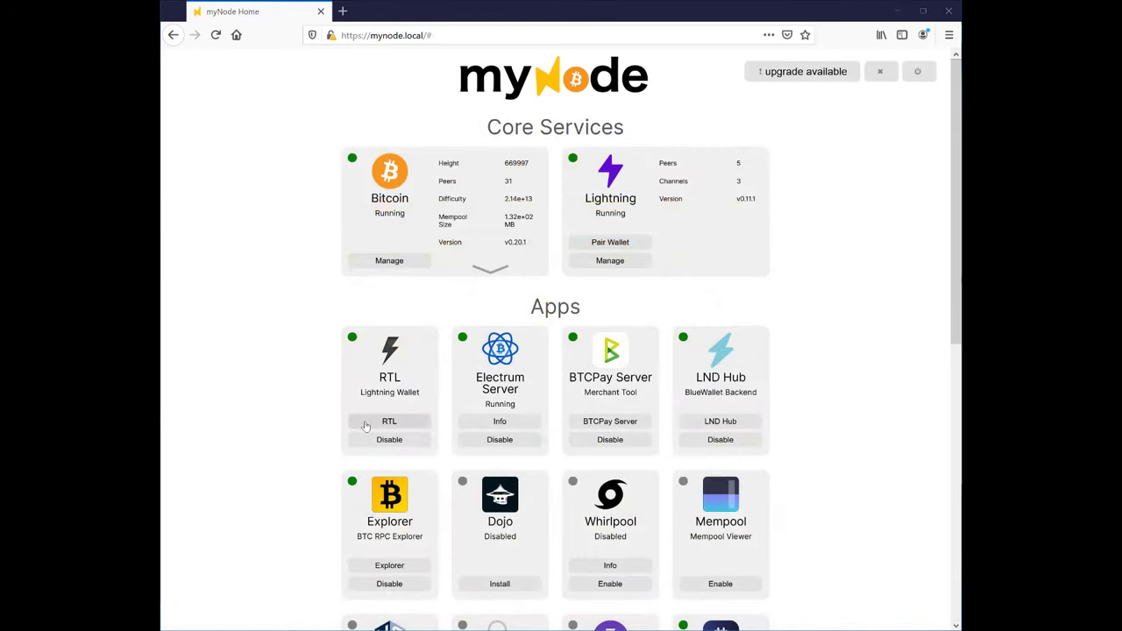
- Launch Ride The Lightning, log in, and view the on-chain balance and addresses
{"action": "left_click", "coordinate": [366, 426]}
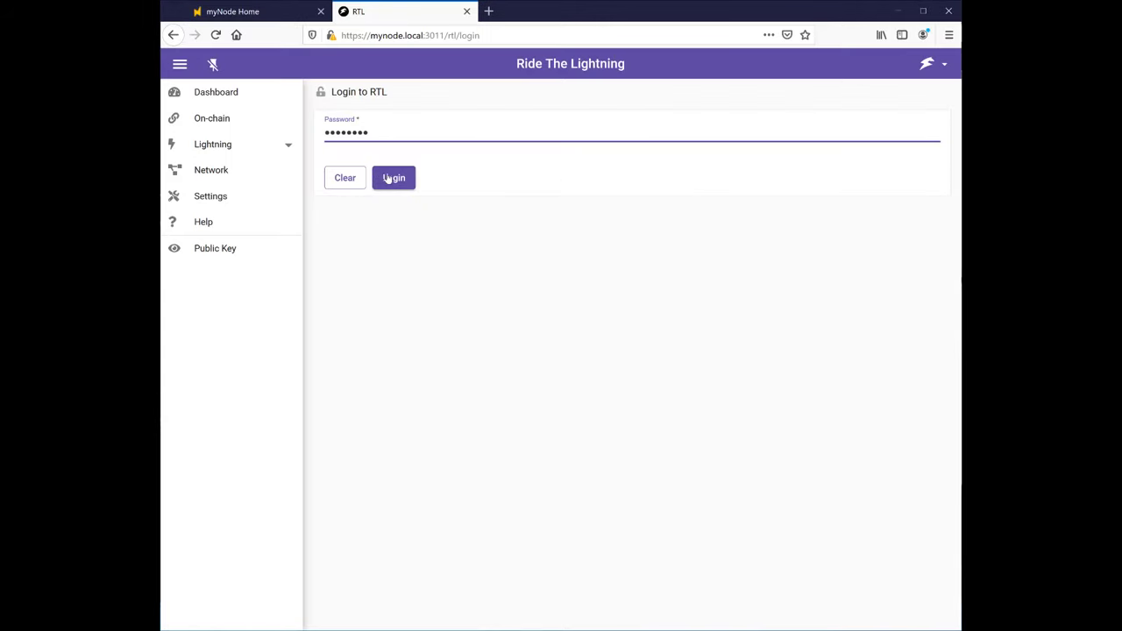
{"action": "left_click", "coordinate": [393, 175]}
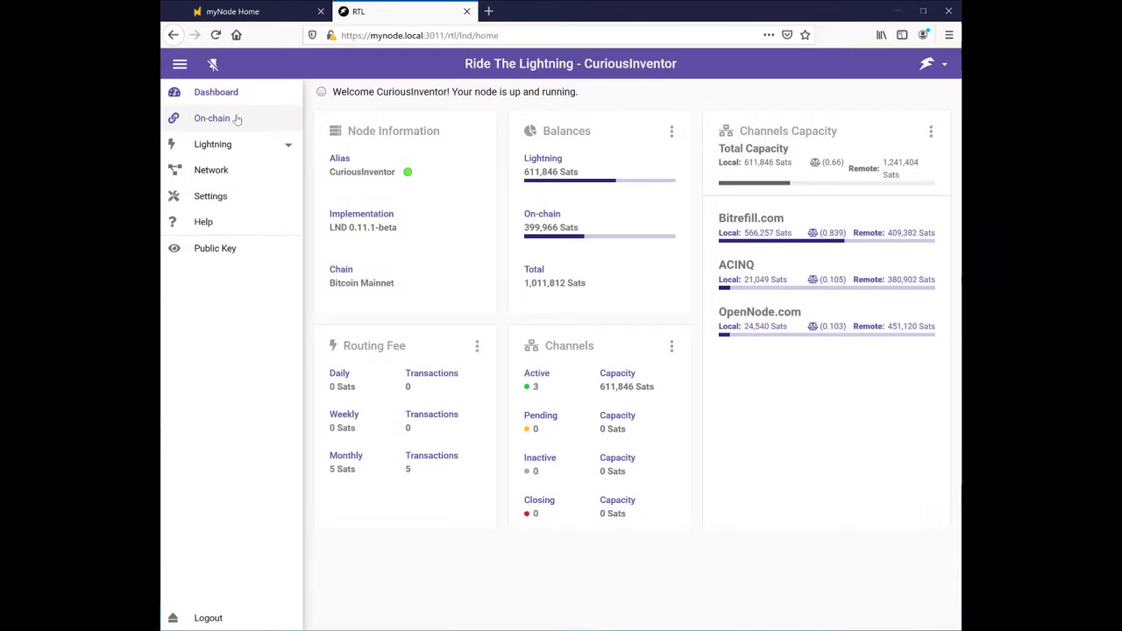
{"action": "left_click", "coordinate": [235, 119]}
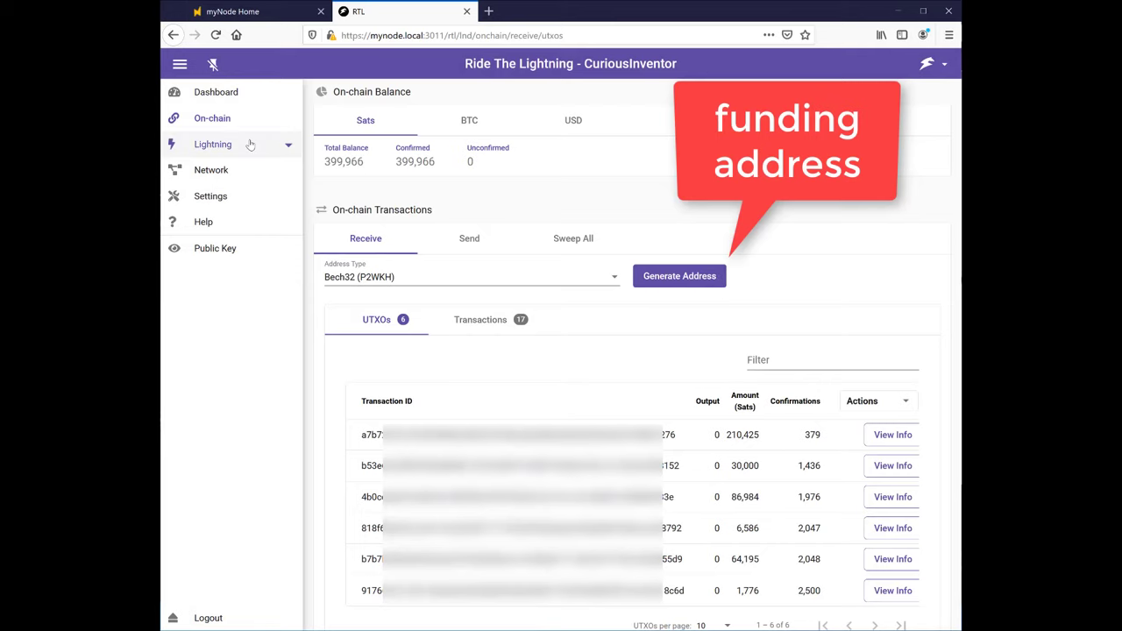
- Create a 5-sat Lightning invoice named 'test invoice 2'
{"action": "left_click", "coordinate": [281, 145]}
{"action": "left_click", "coordinate": [232, 195]}
{"action": "left_click", "coordinate": [449, 245]}
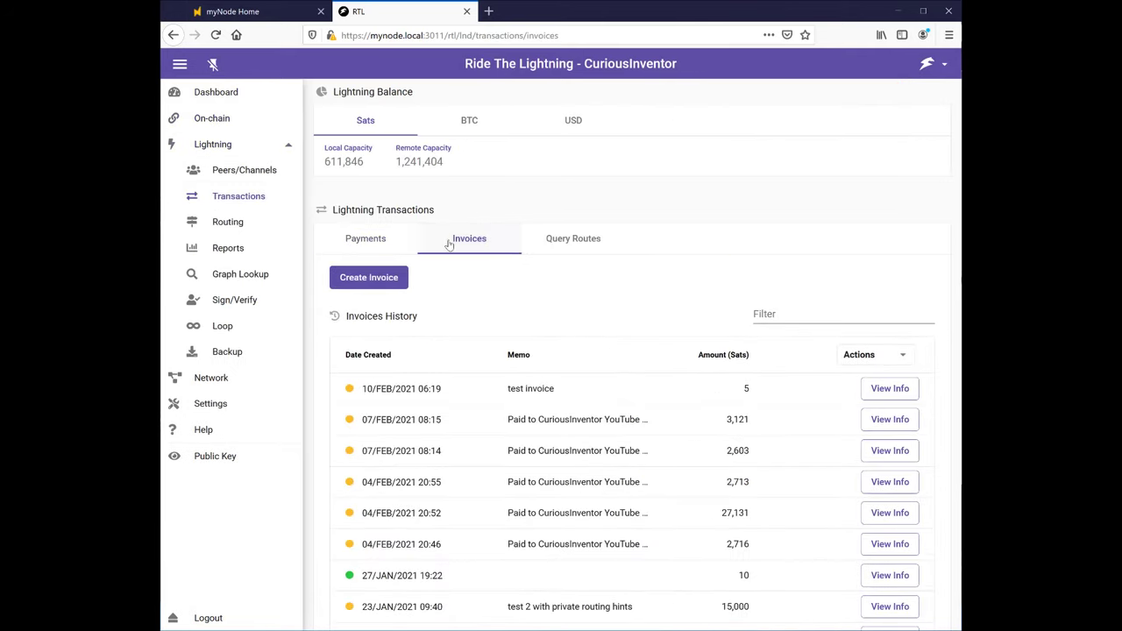
{"action": "left_click", "coordinate": [368, 277]}
{"action": "type", "text": "test invoice"}
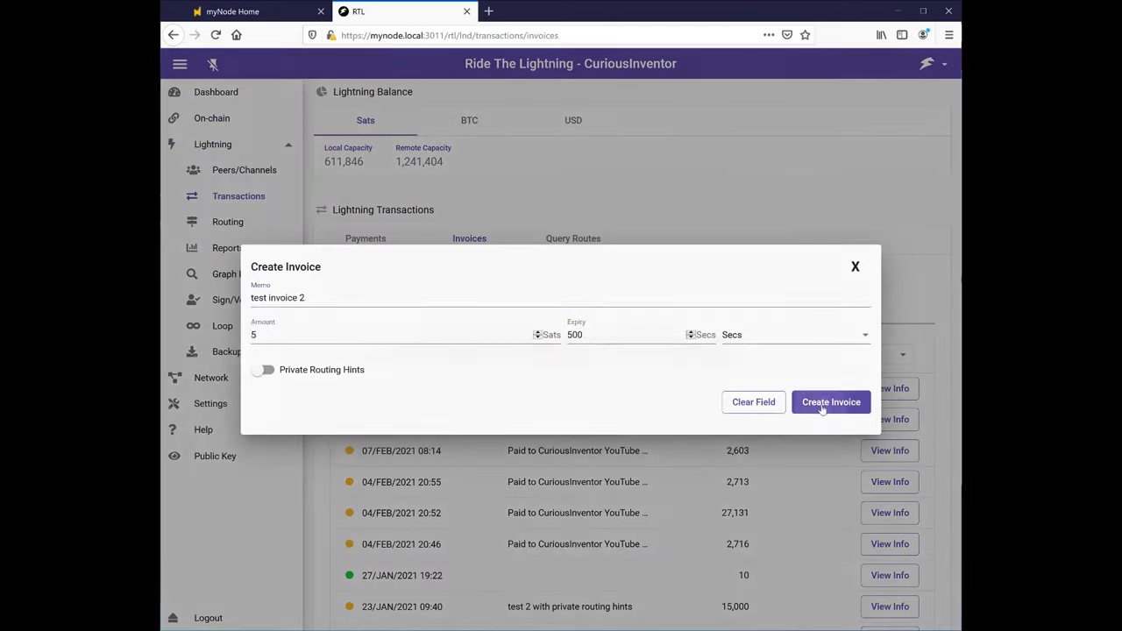
{"action": "type", "text": "2"}
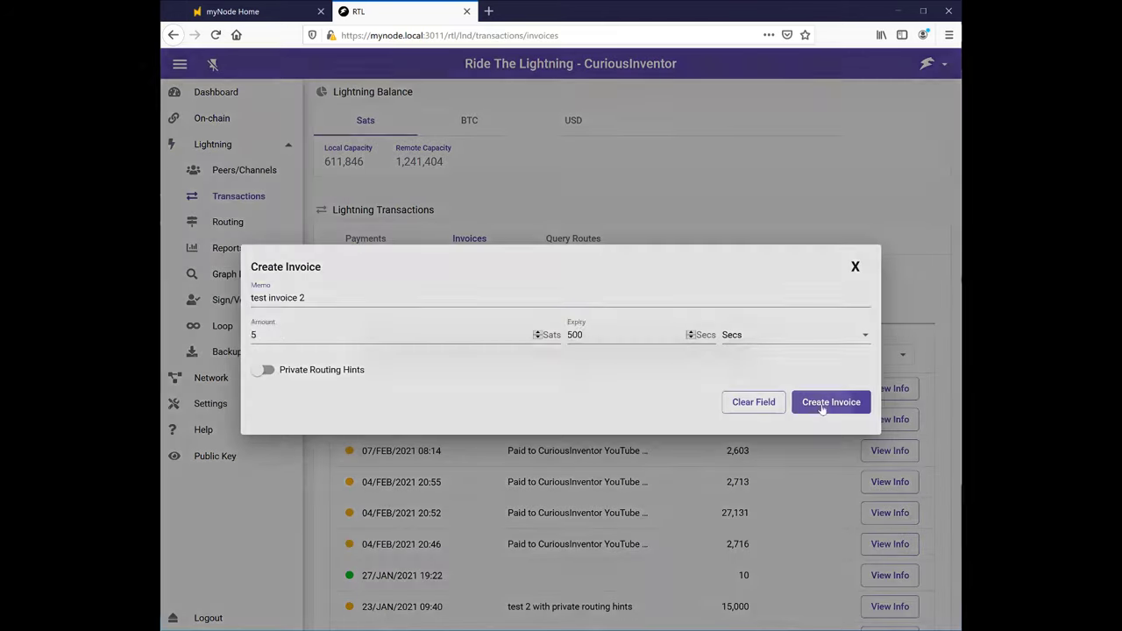
{"action": "left_click", "coordinate": [827, 402]}
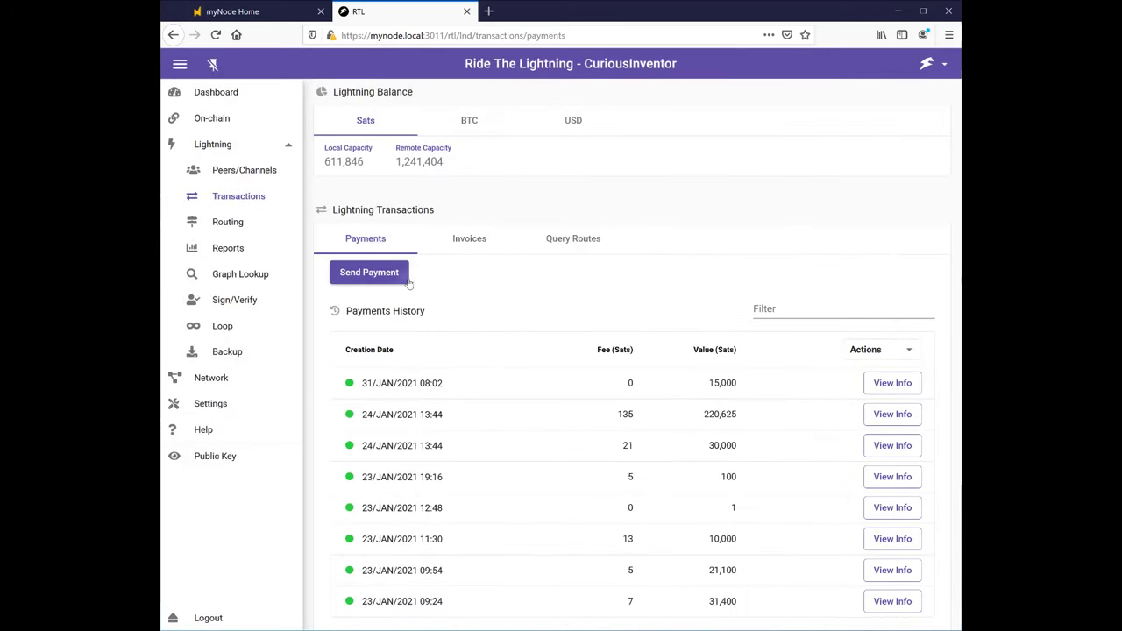
- Paste a payment request into Send Payment, then review network stats and January 2021 routing reports
{"action": "left_click", "coordinate": [406, 281]}
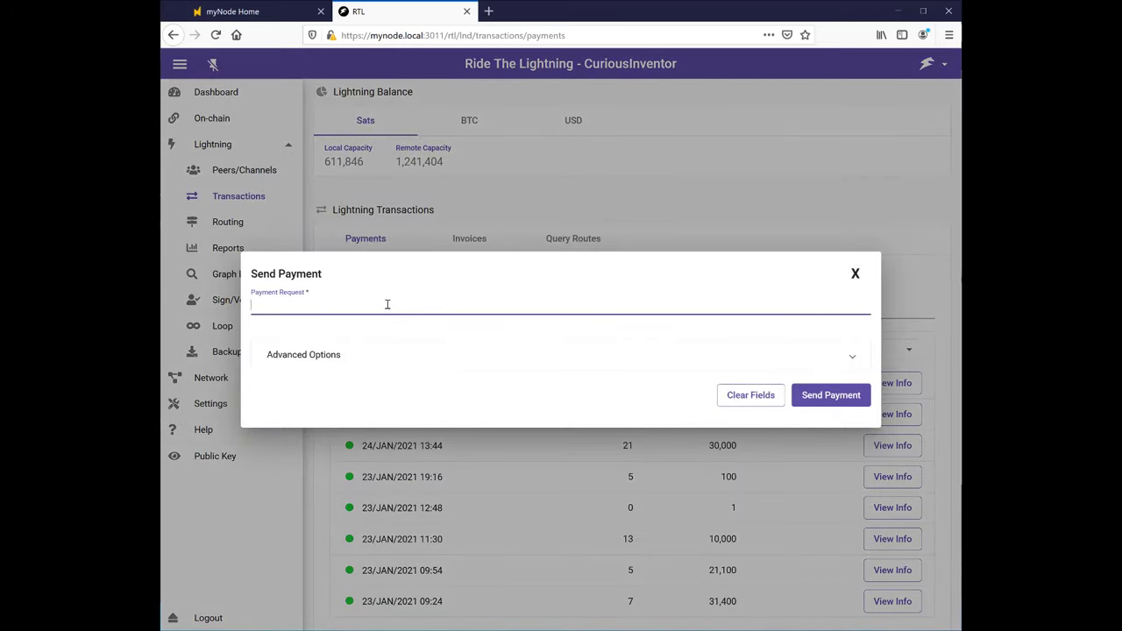
{"action": "key", "text": "ctrl+v"}
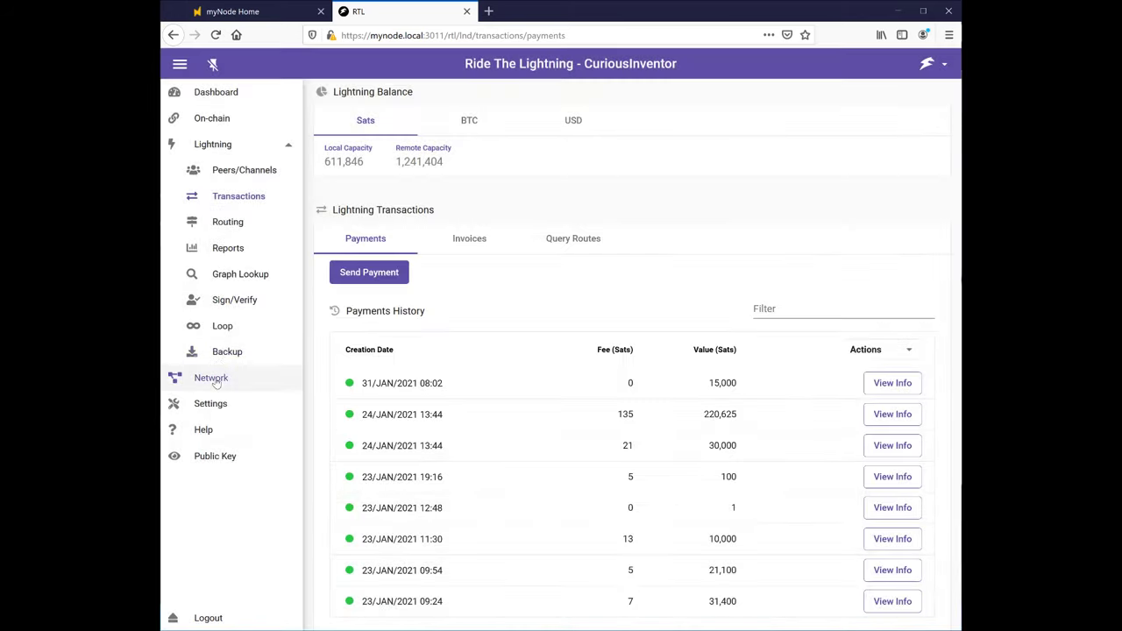
{"action": "left_click", "coordinate": [263, 382]}
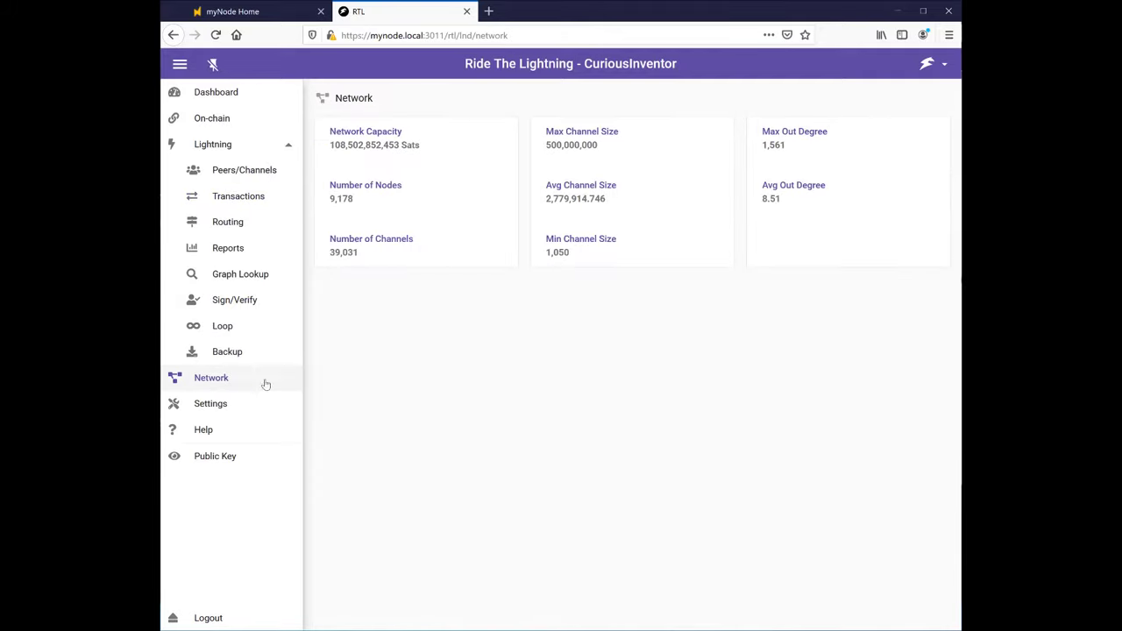
{"action": "left_click", "coordinate": [267, 246]}
{"action": "left_click", "coordinate": [370, 158]}
{"action": "scroll", "coordinate": [321, 225], "scroll_direction": "down", "scroll_amount": 3}
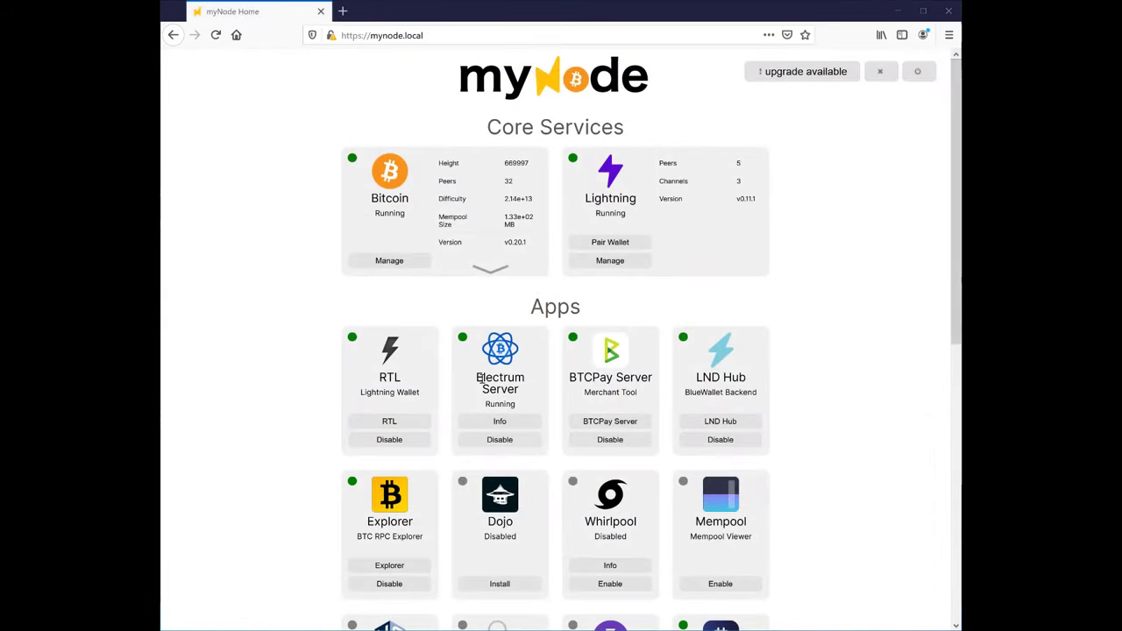
- Open the Electrum Server Info page listing ports 50001 and 50002
{"action": "left_click", "coordinate": [531, 425]}
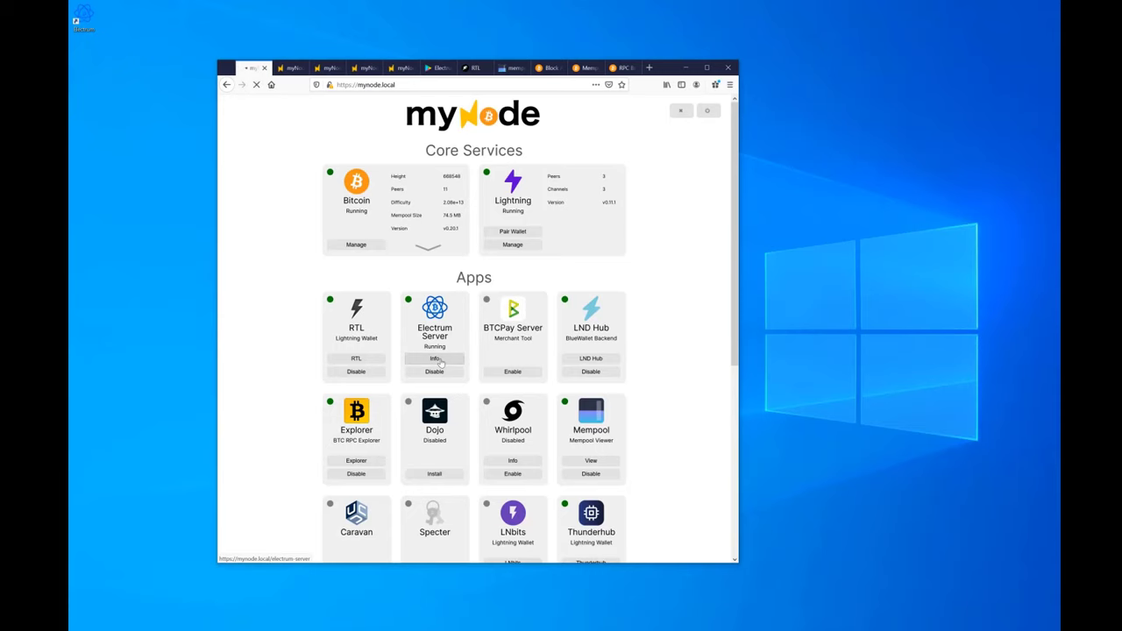
- Copy the Electrum Tor connection options and paste them into the Electrum shortcut's Target field
{"action": "left_click", "coordinate": [438, 359]}
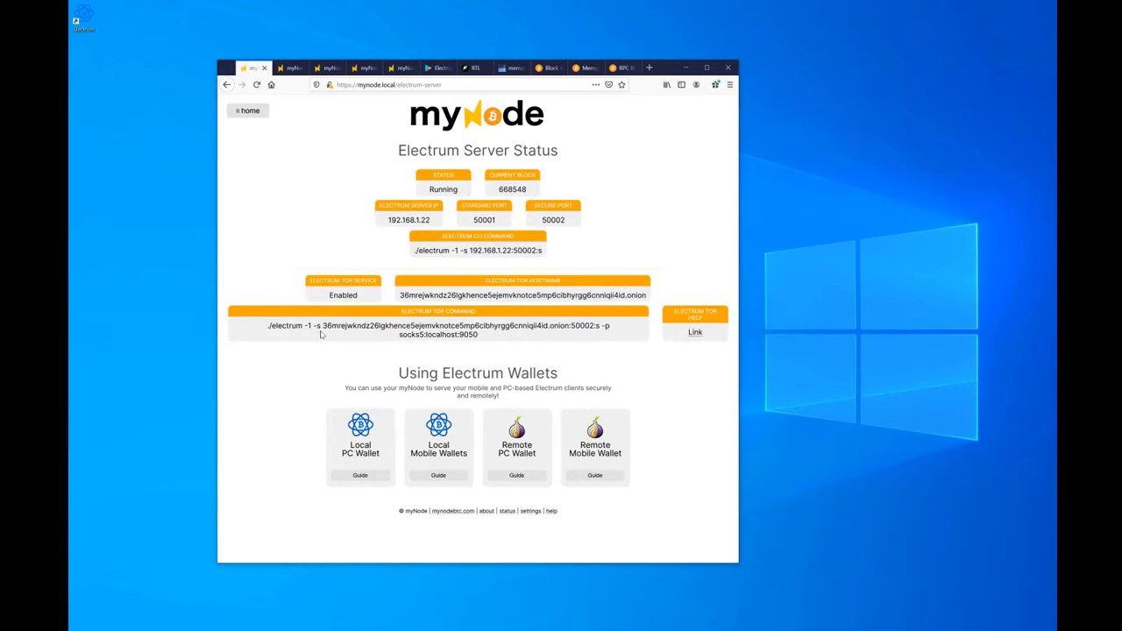
{"action": "left_click_drag", "start_coordinate": [340, 325], "coordinate": [475, 334]}
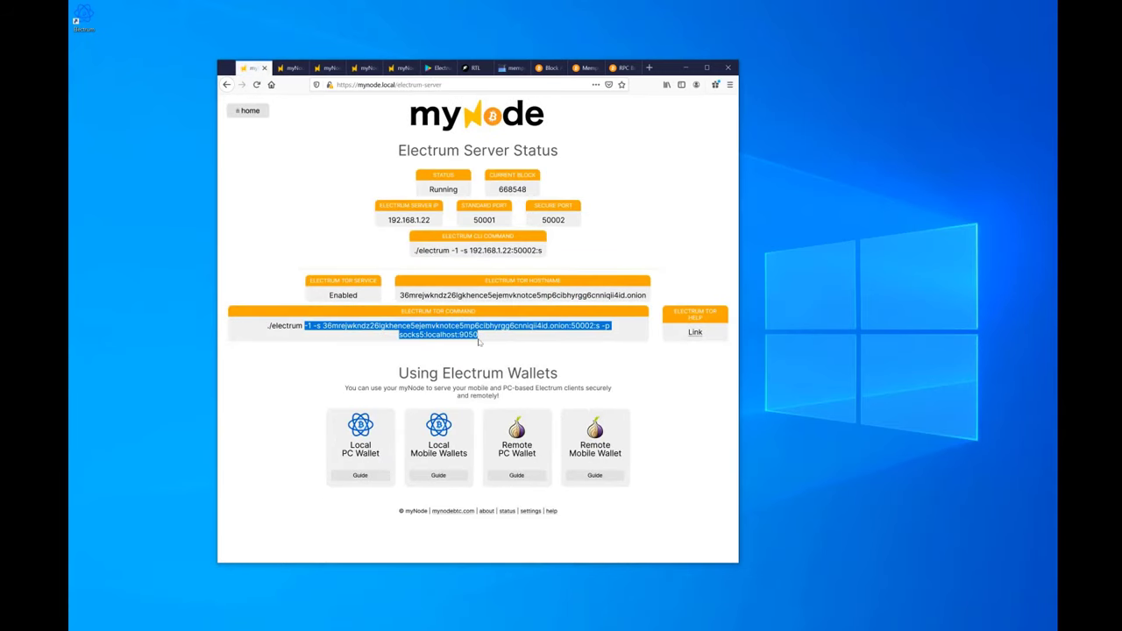
{"action": "right_click", "coordinate": [91, 23]}
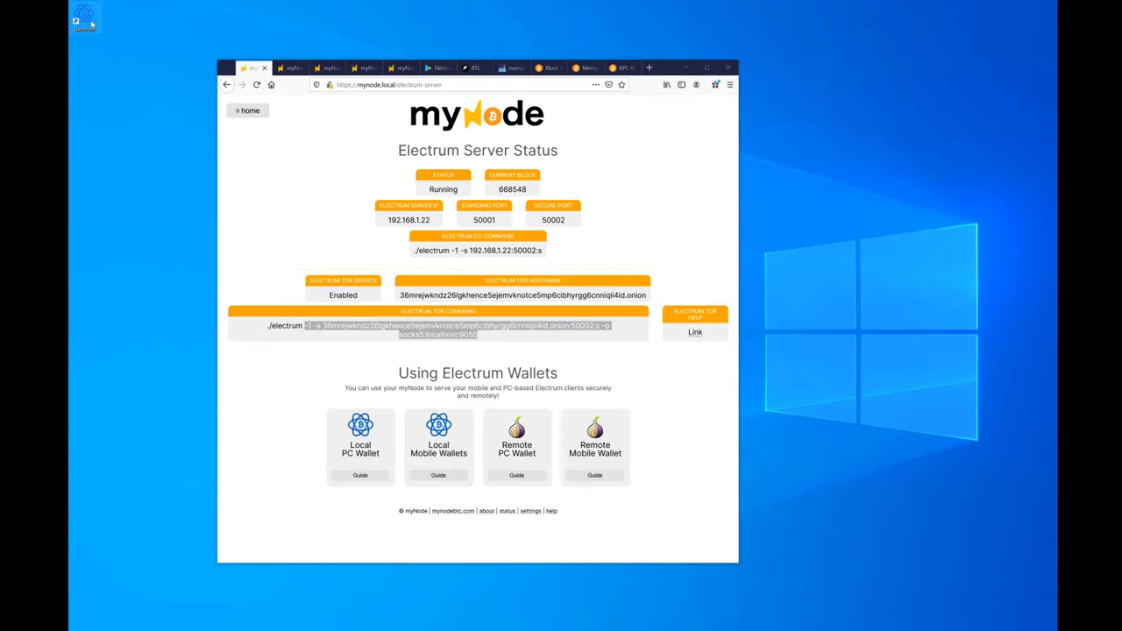
{"action": "left_click", "coordinate": [131, 262]}
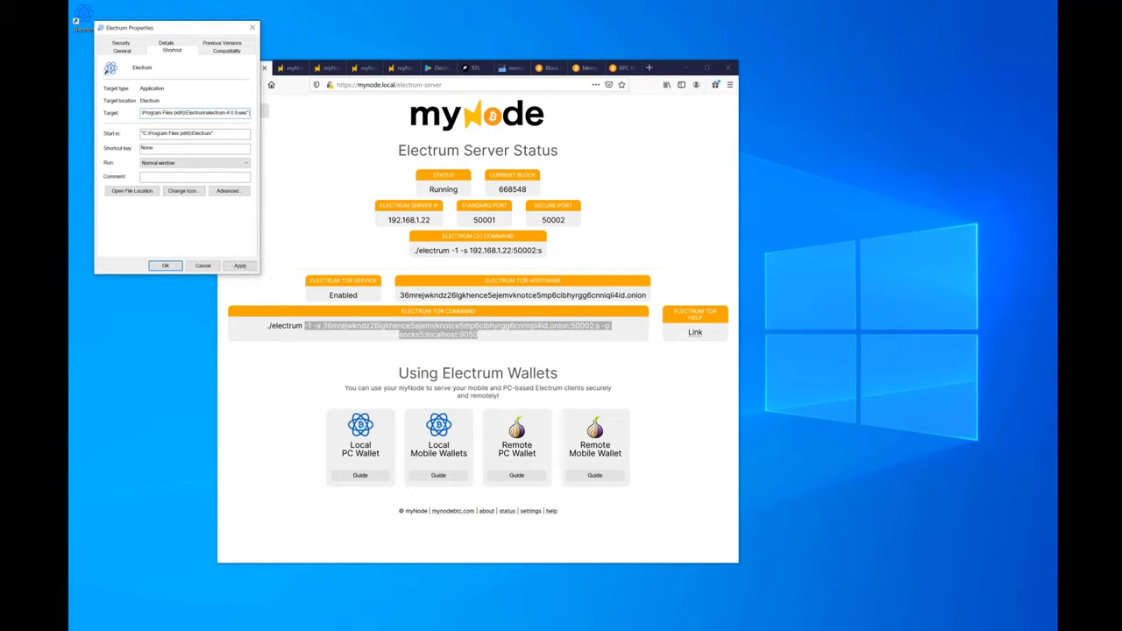
{"action": "type", "text": "-1 -s 36mrejwkndz26lgkhence5ejemvknotce5mp6cibhyrgg6cnniqil4id.onion:50002:s -p socks5:localhost:9050"}
{"action": "left_click", "coordinate": [165, 266]}
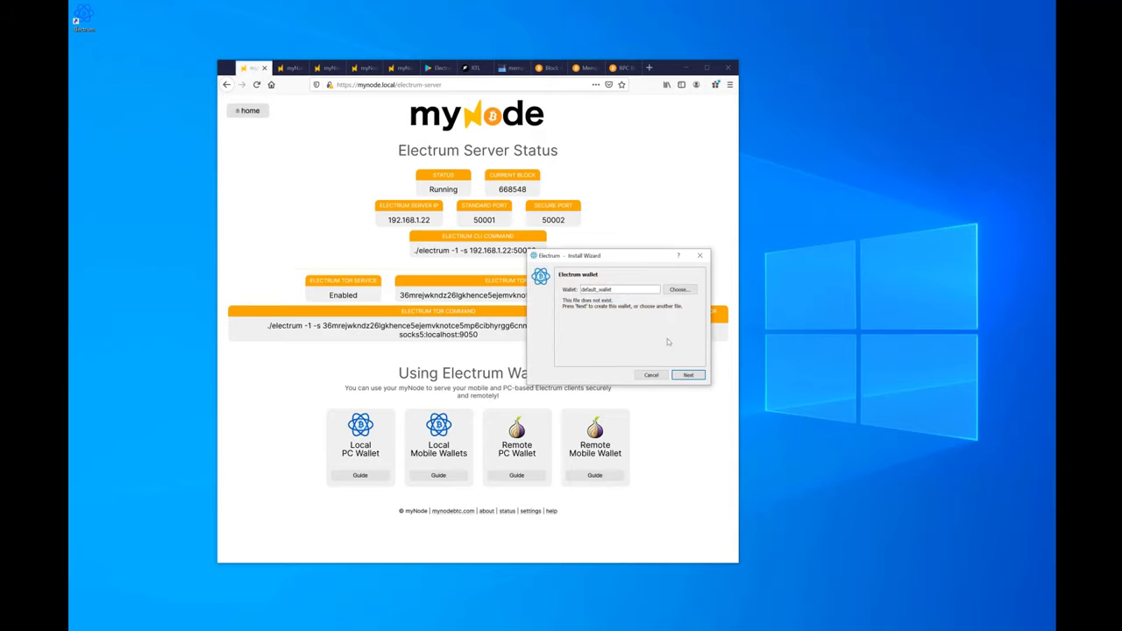
- Start default_wallet as a standard wallet using a hardware device keystore
{"action": "left_click", "coordinate": [689, 376]}
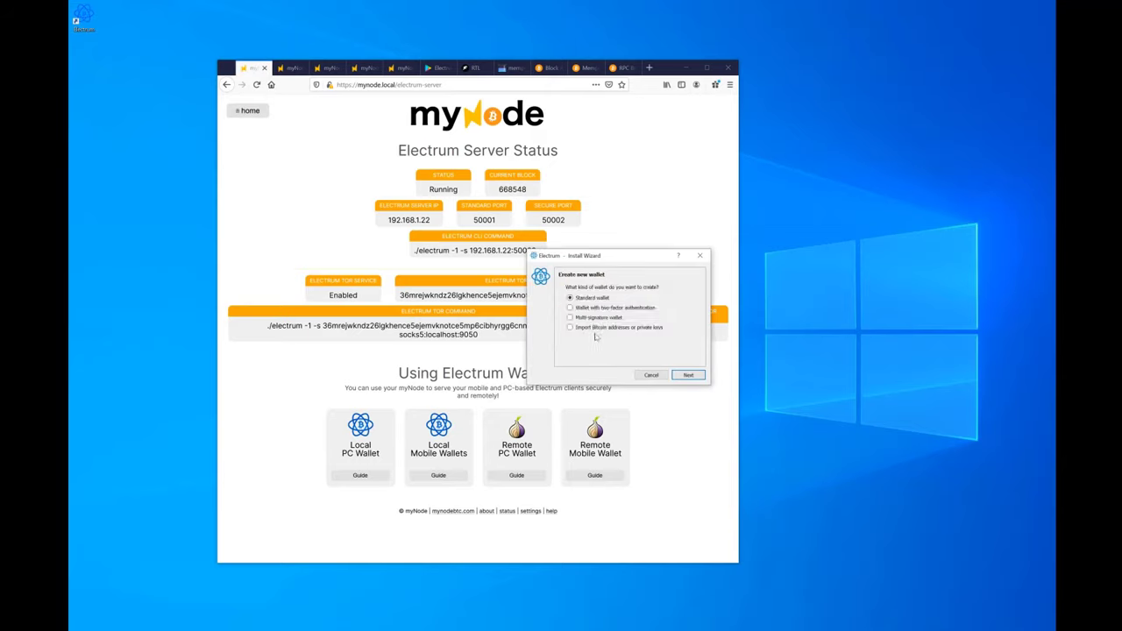
{"action": "left_click", "coordinate": [683, 375]}
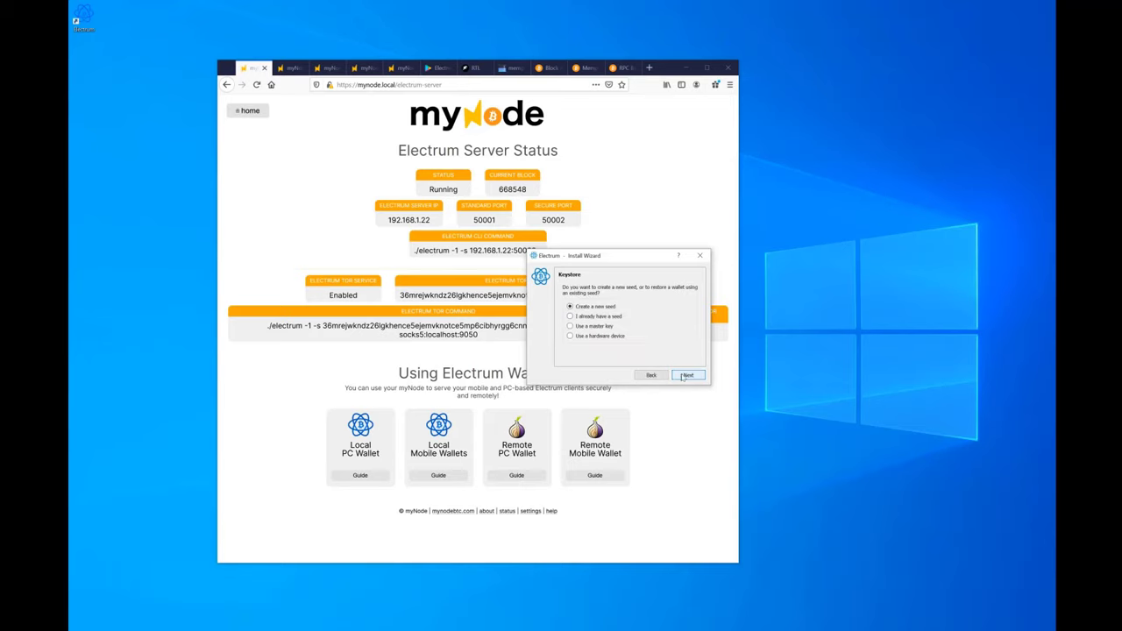
{"action": "left_click", "coordinate": [587, 340]}
{"action": "left_click", "coordinate": [688, 375]}
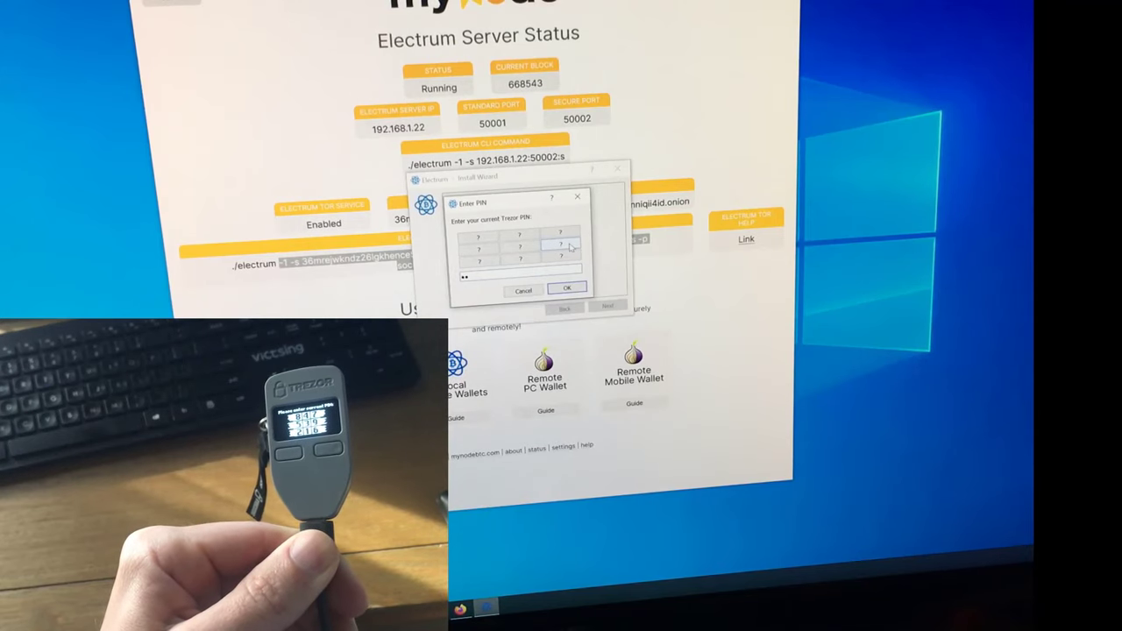
- Enter and confirm the Trezor device PIN on the grid
{"action": "left_click", "coordinate": [489, 263]}
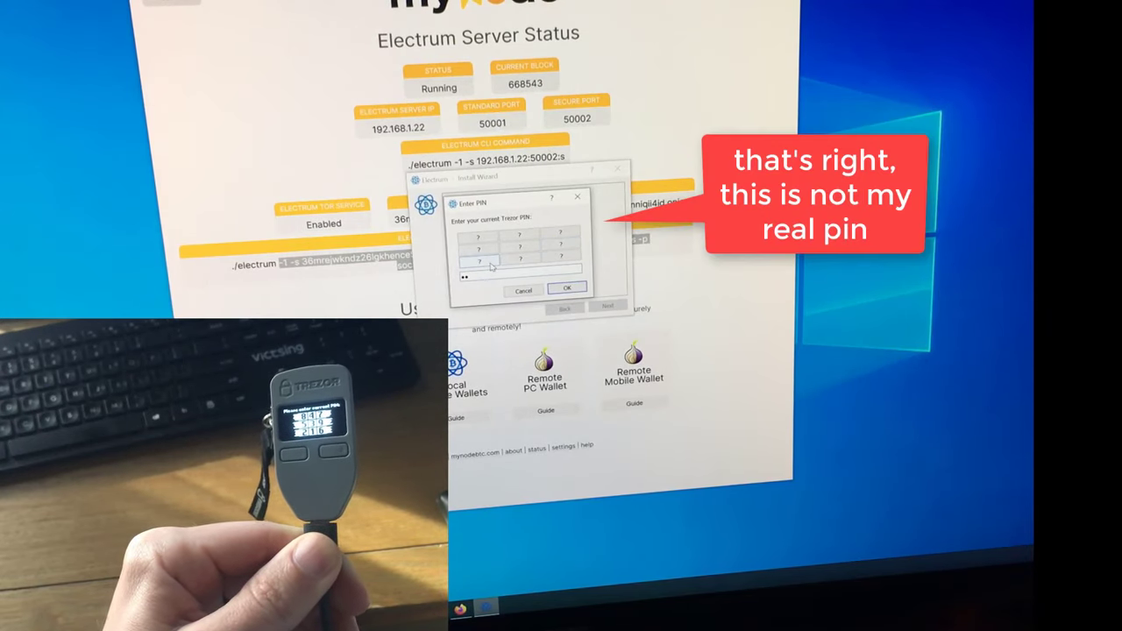
{"action": "left_click", "coordinate": [493, 263]}
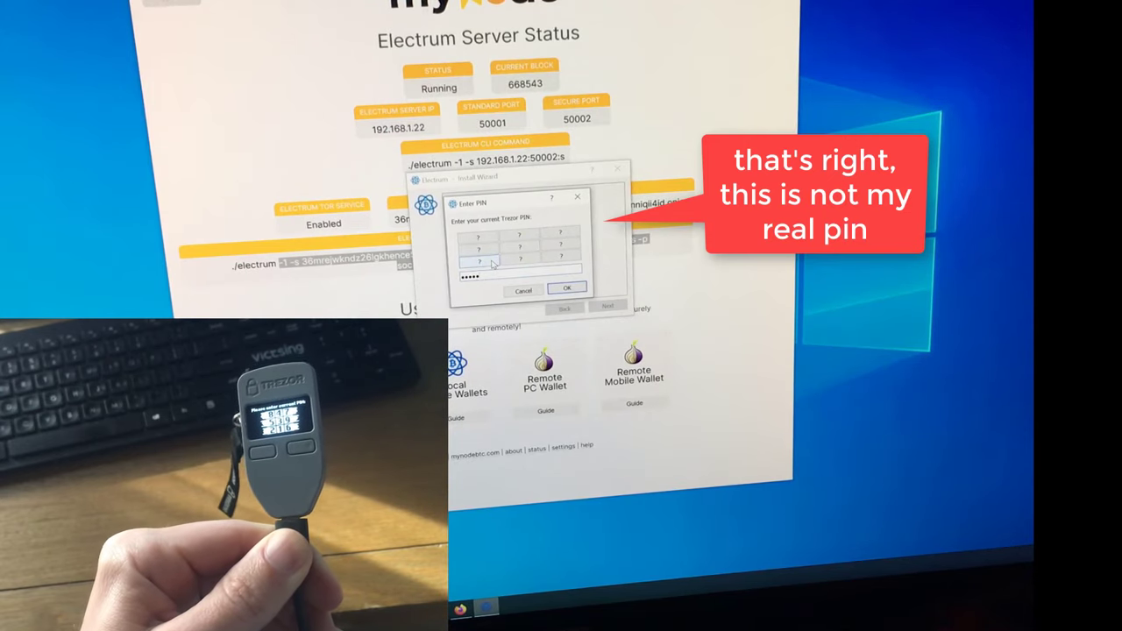
{"action": "left_click", "coordinate": [493, 263]}
{"action": "left_click", "coordinate": [494, 262]}
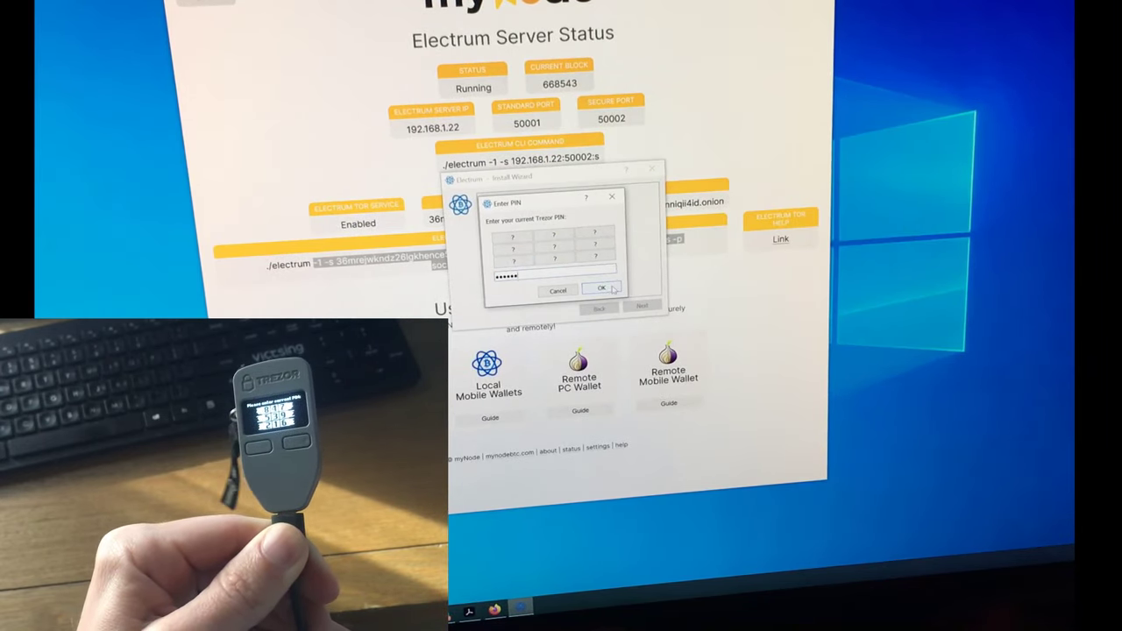
{"action": "left_click", "coordinate": [611, 288]}
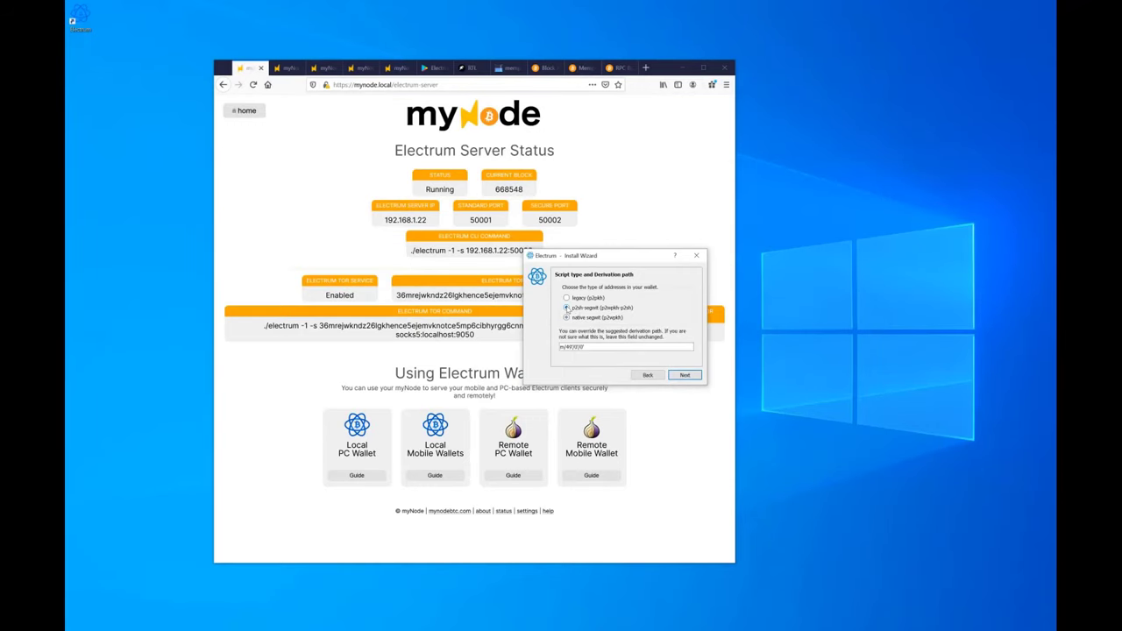
- Accept the native segwit derivation path, keep the wallet file encrypted, and move the window aside
{"action": "left_click", "coordinate": [685, 376]}
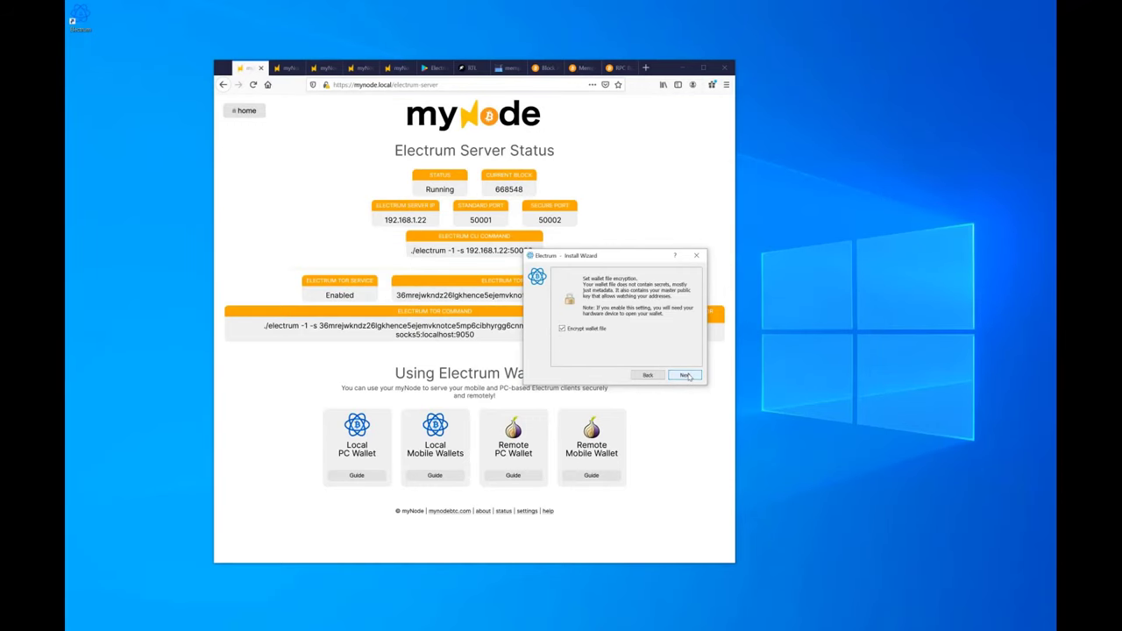
{"action": "left_click", "coordinate": [686, 378]}
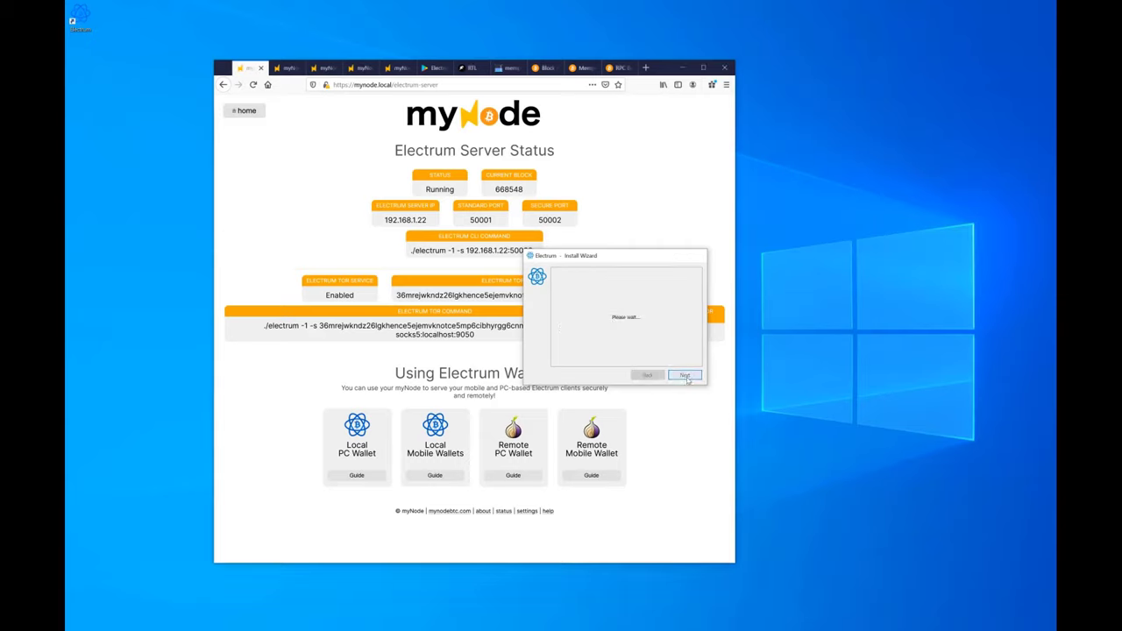
{"action": "left_click_drag", "start_coordinate": [221, 24], "coordinate": [917, 333]}
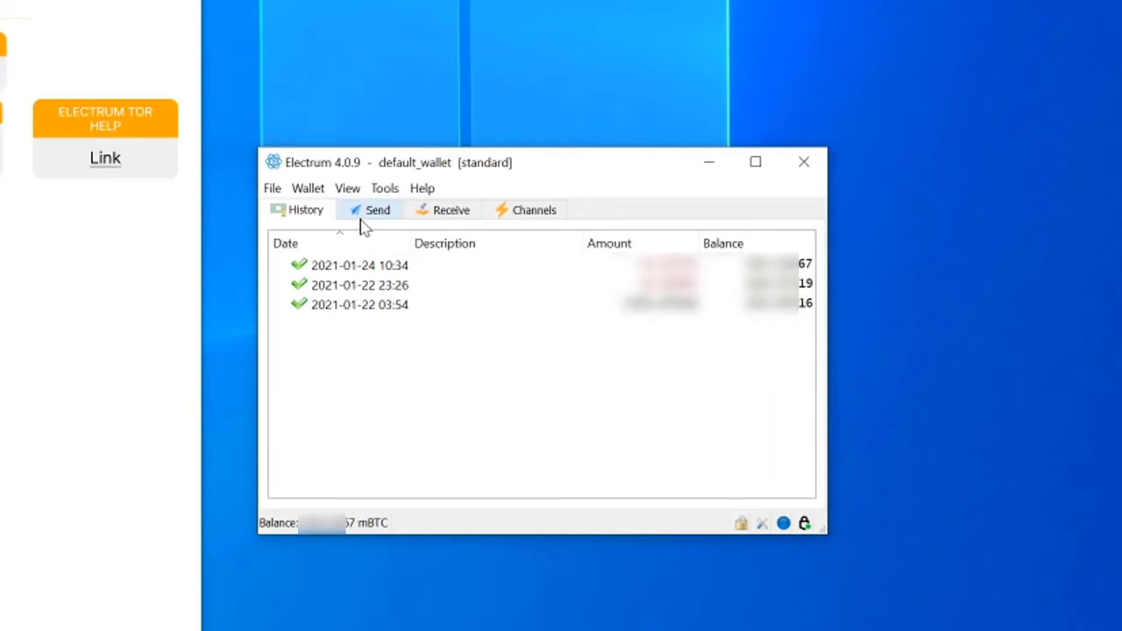
- Pay 0.3 mBTC on-chain from Electrum to the entered address and confirm the send
{"action": "left_click", "coordinate": [810, 355]}
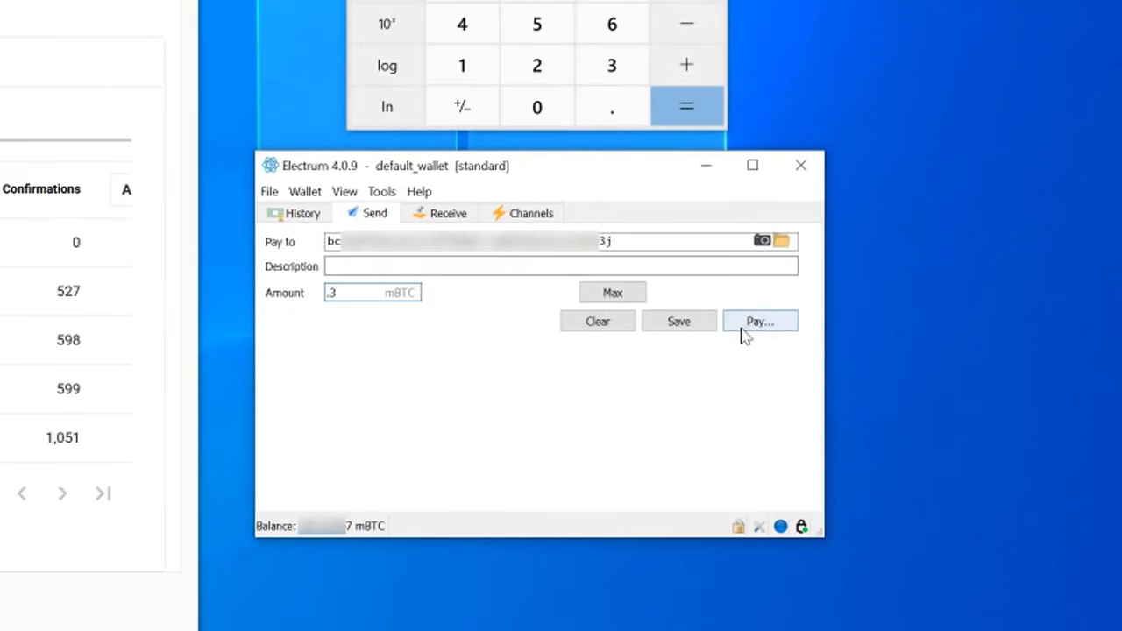
{"action": "left_click", "coordinate": [749, 324]}
{"action": "left_click", "coordinate": [627, 408]}
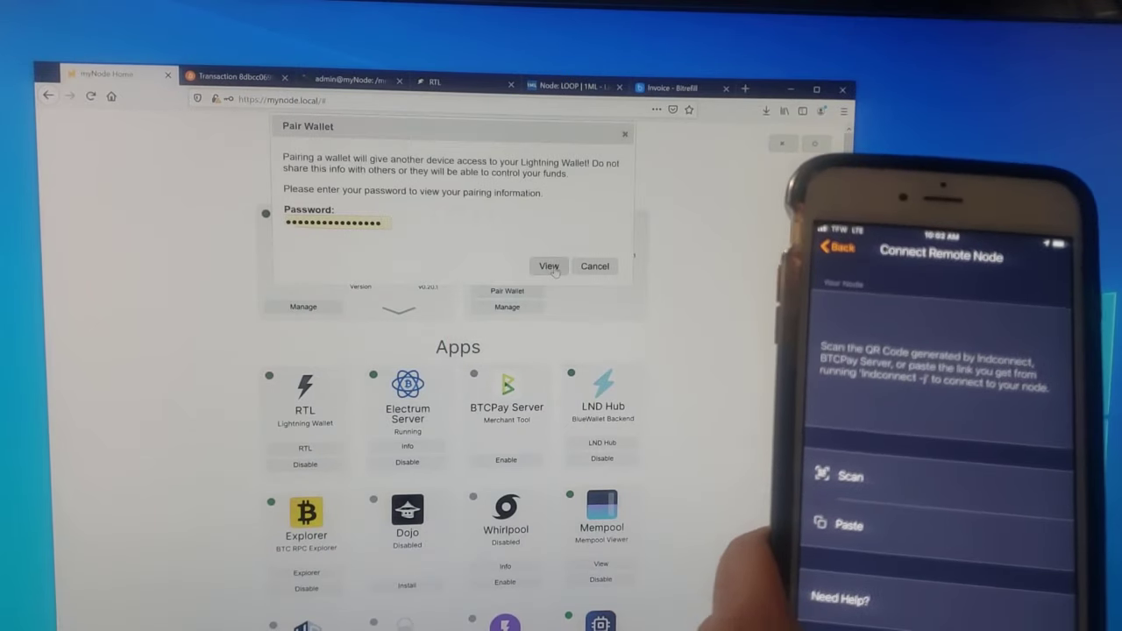
- Show the Lightning REST Tor pairing QR code and connect the phone's Zap wallet to the node
{"action": "left_click", "coordinate": [550, 267]}
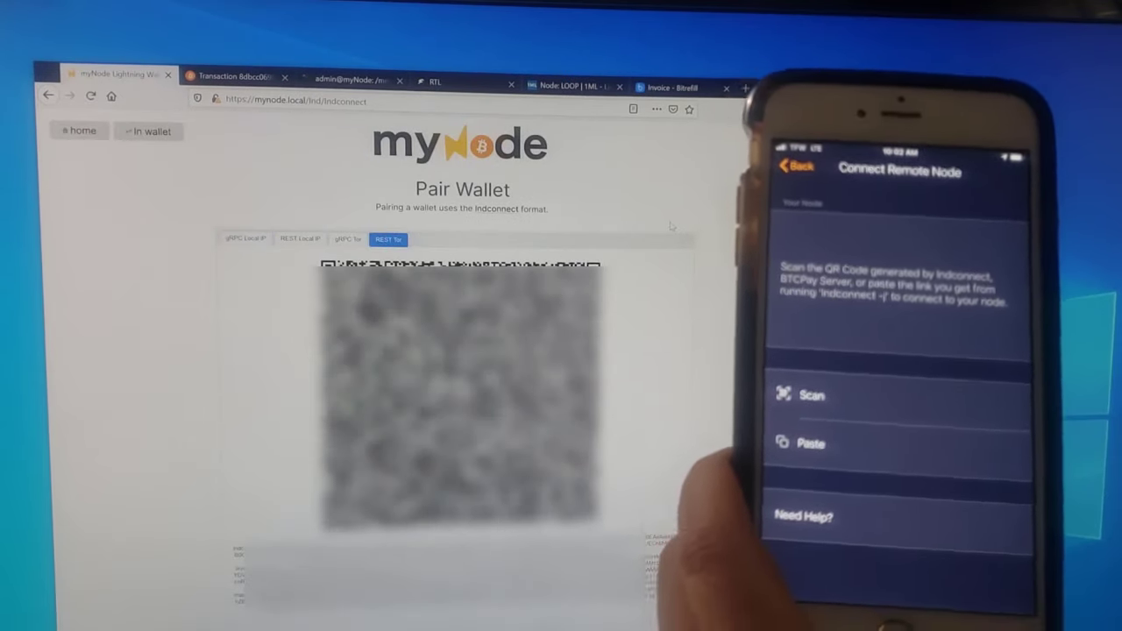
{"action": "left_click", "coordinate": [845, 379]}
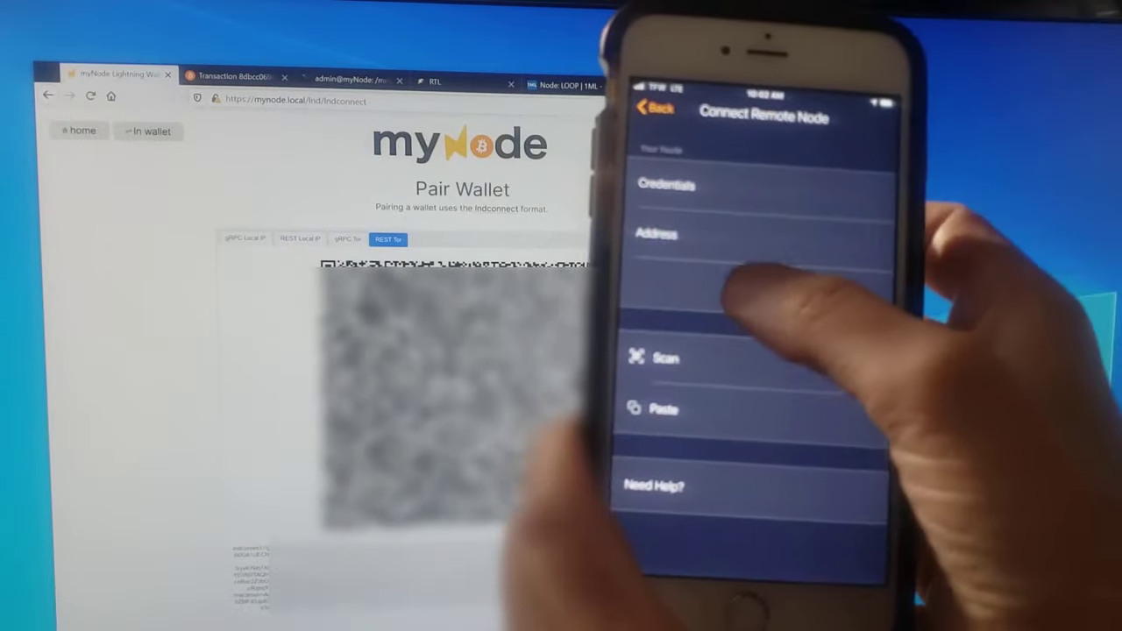
{"action": "left_click", "coordinate": [744, 290]}
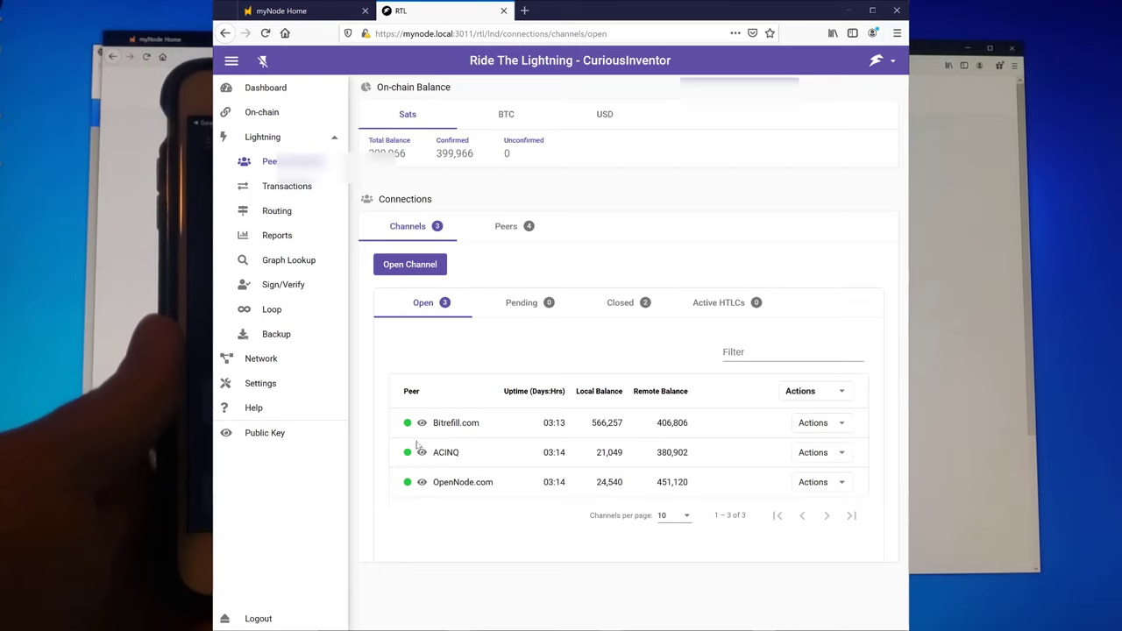
- Highlight the Bitrefill.com peer, then view RTL's Payments History with the 15,000-sat zero-fee payment
{"action": "left_click_drag", "start_coordinate": [430, 423], "coordinate": [471, 423]}
{"action": "left_click", "coordinate": [482, 425]}
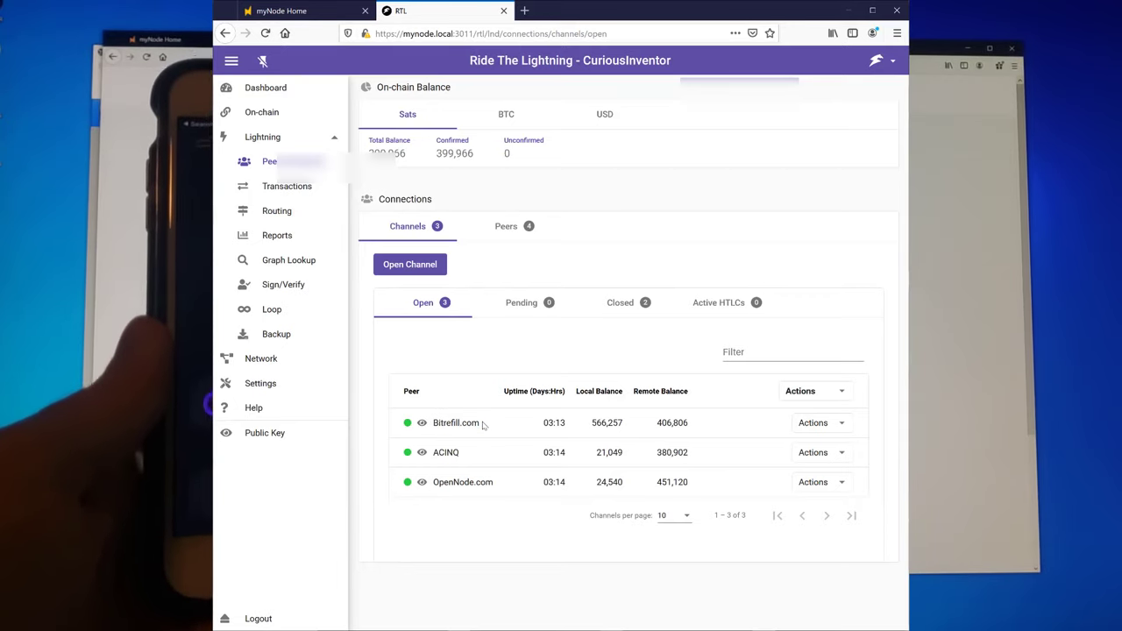
{"action": "left_click", "coordinate": [292, 185]}
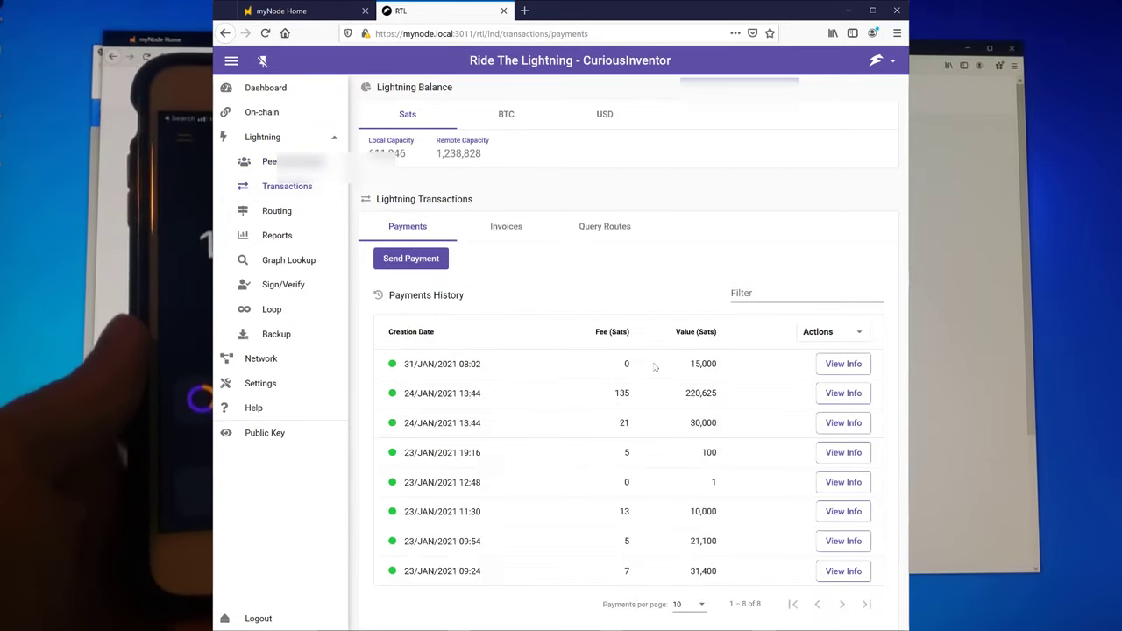
{"action": "left_click_drag", "start_coordinate": [647, 366], "coordinate": [614, 364]}
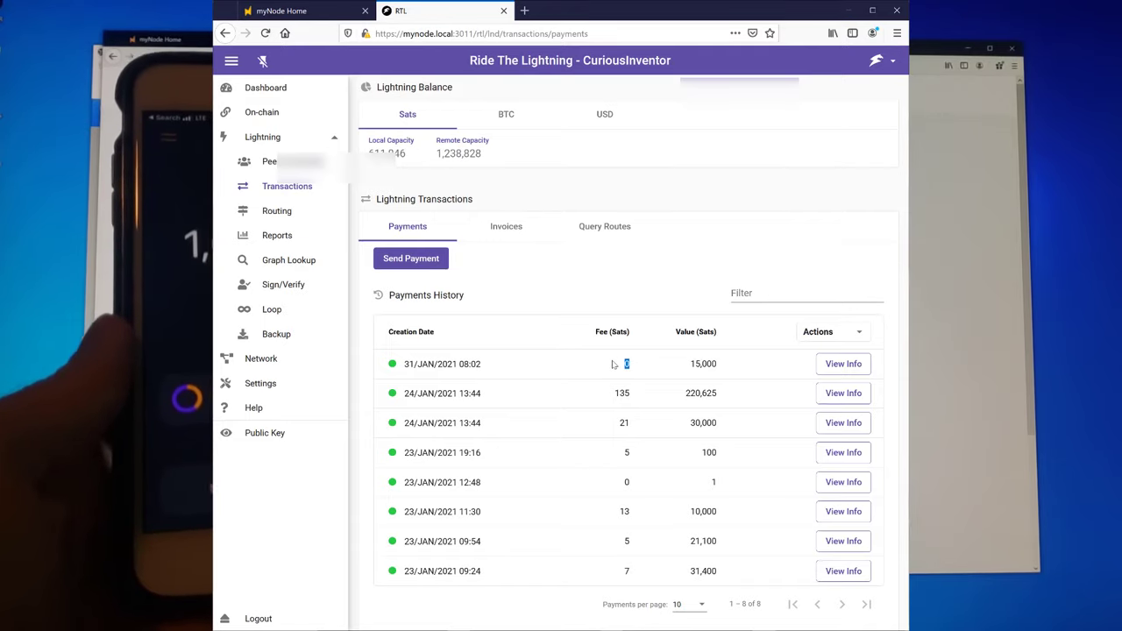
{"action": "left_click", "coordinate": [619, 389]}
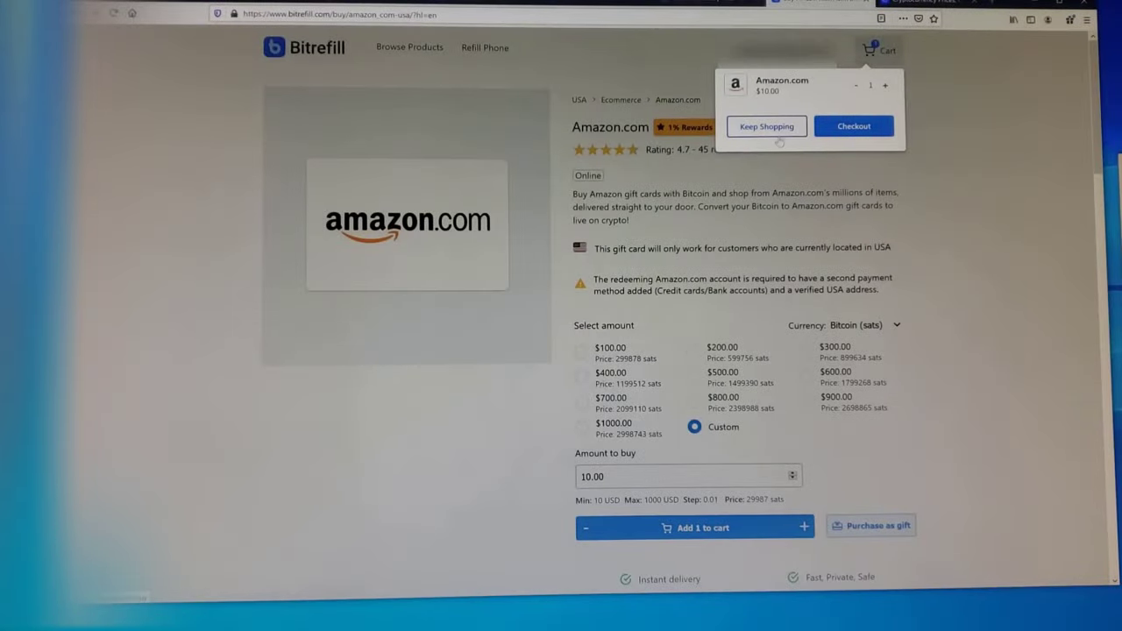
- Check out the $10 Amazon.com card and send the 30,100-sat payment from the phone at Slow fee
{"action": "left_click", "coordinate": [825, 130]}
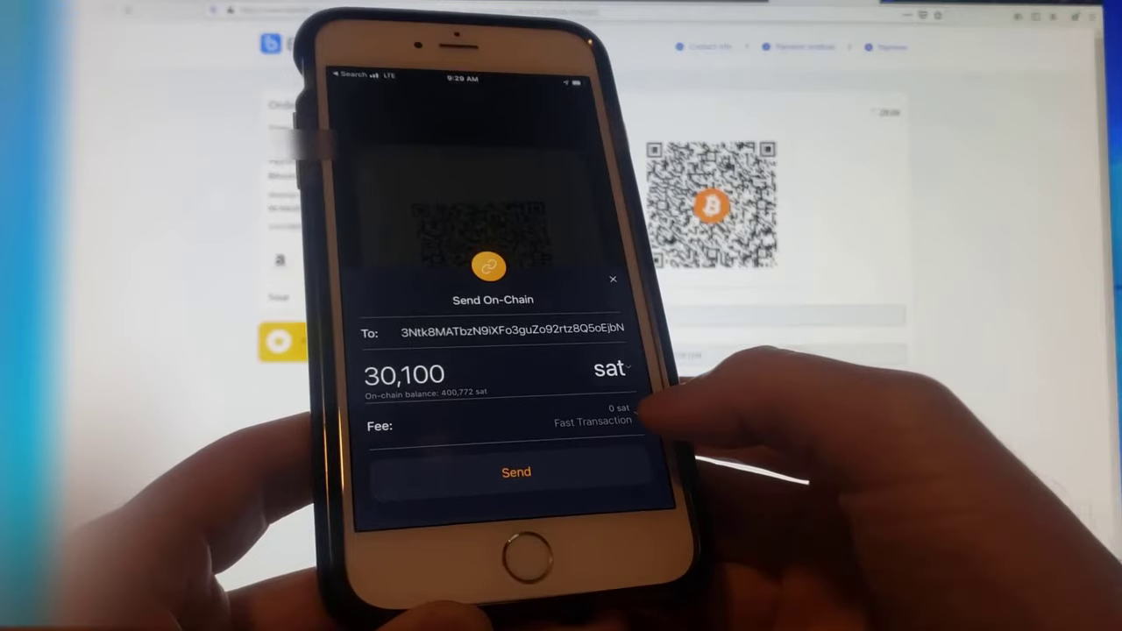
{"action": "left_click", "coordinate": [592, 421]}
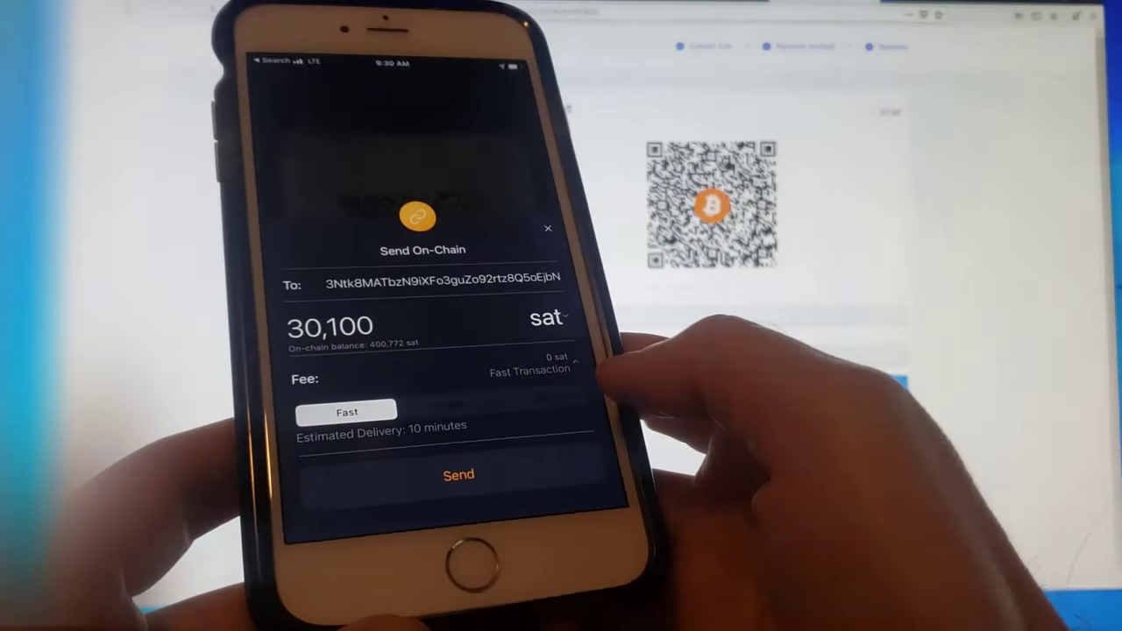
{"action": "left_click", "coordinate": [532, 398]}
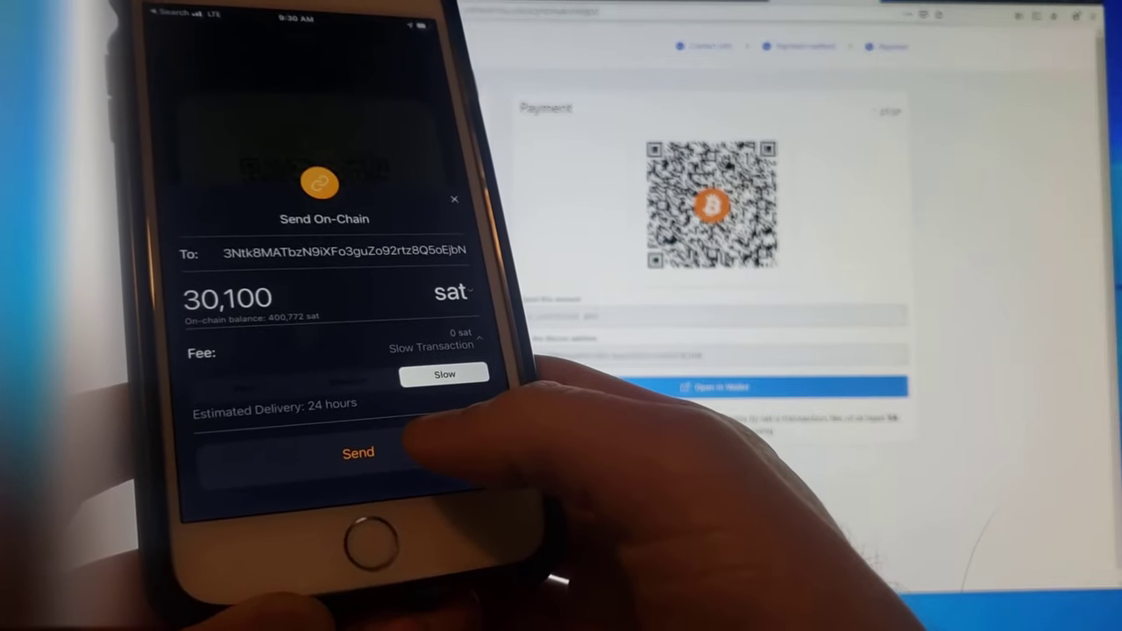
{"action": "left_click", "coordinate": [360, 454]}
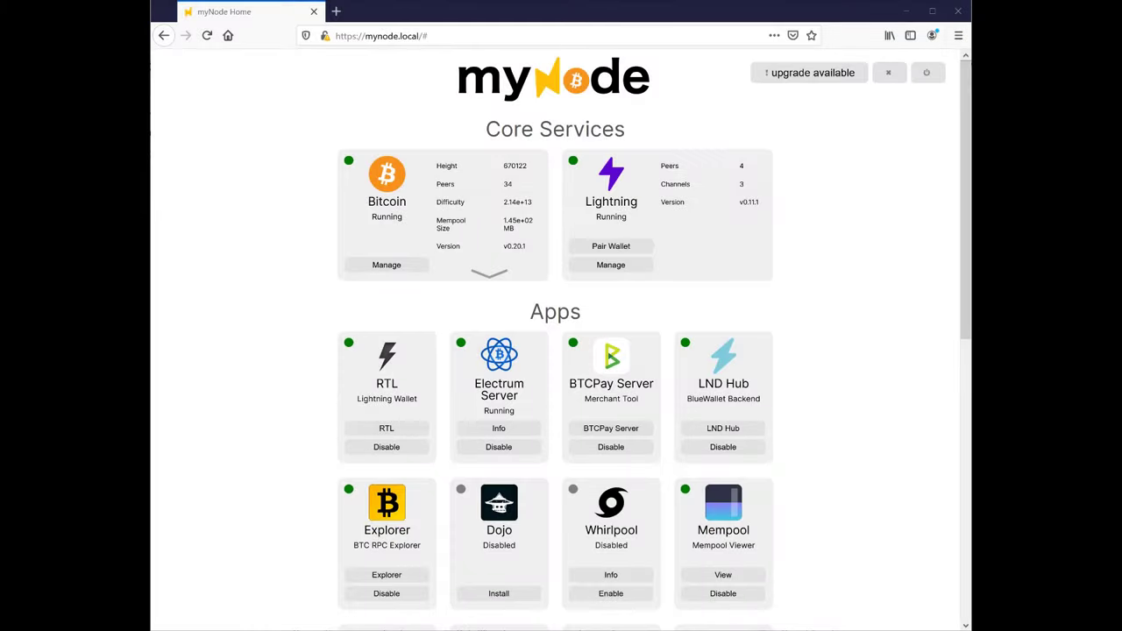
- In BTCPay's Test PoS tea shop, buy the $1.20 Rooibos tea and pay over Lightning
{"action": "left_click", "coordinate": [596, 429]}
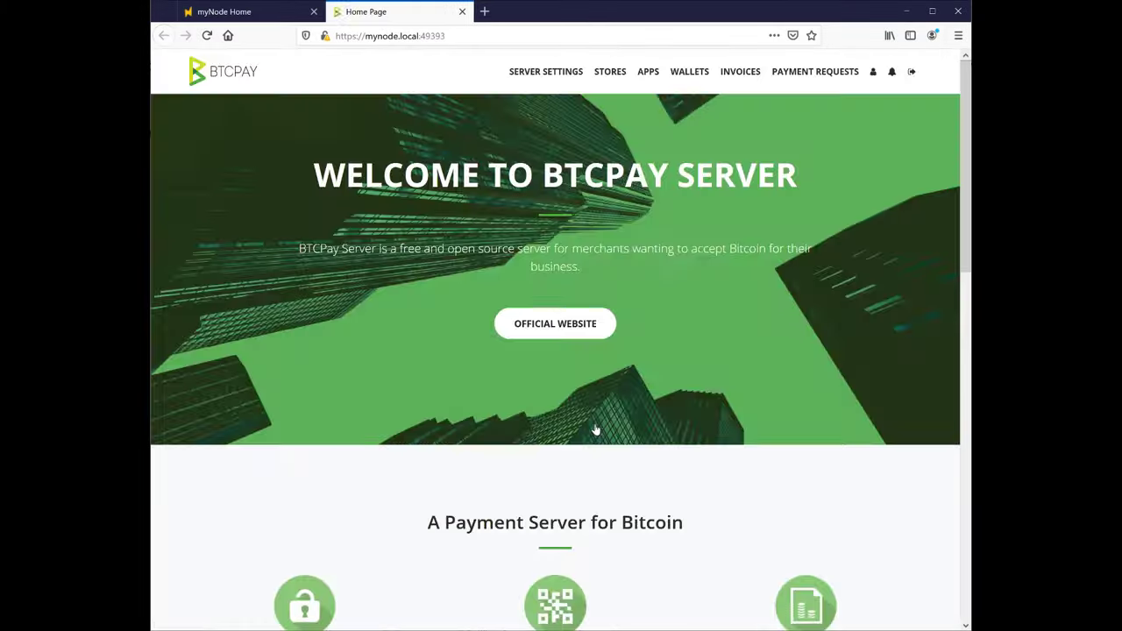
{"action": "left_click", "coordinate": [648, 77]}
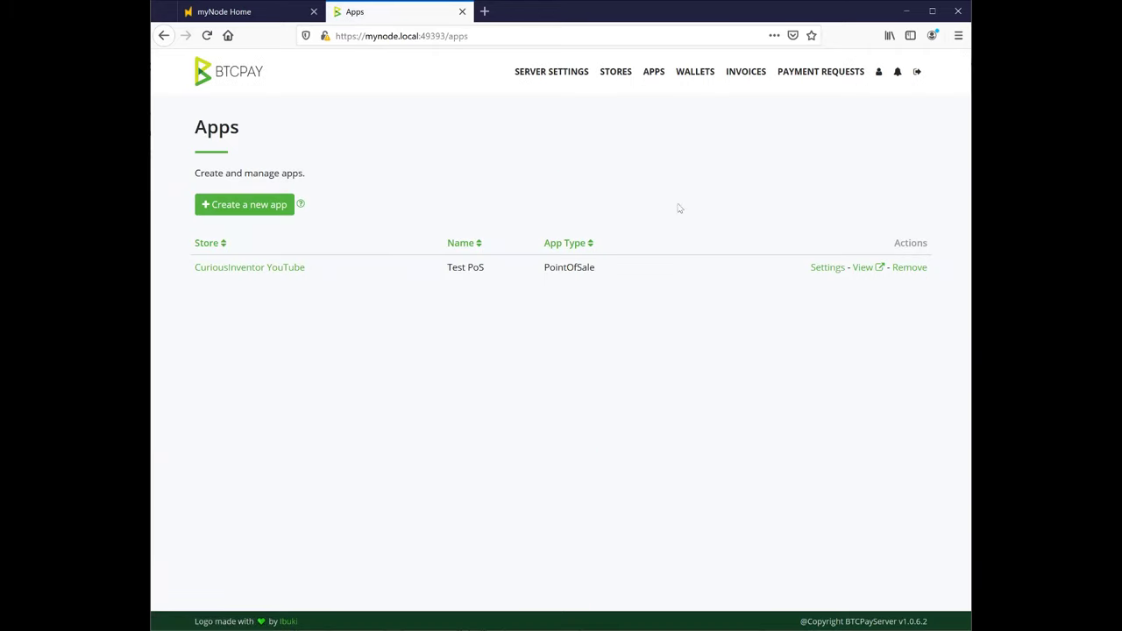
{"action": "left_click", "coordinate": [863, 270]}
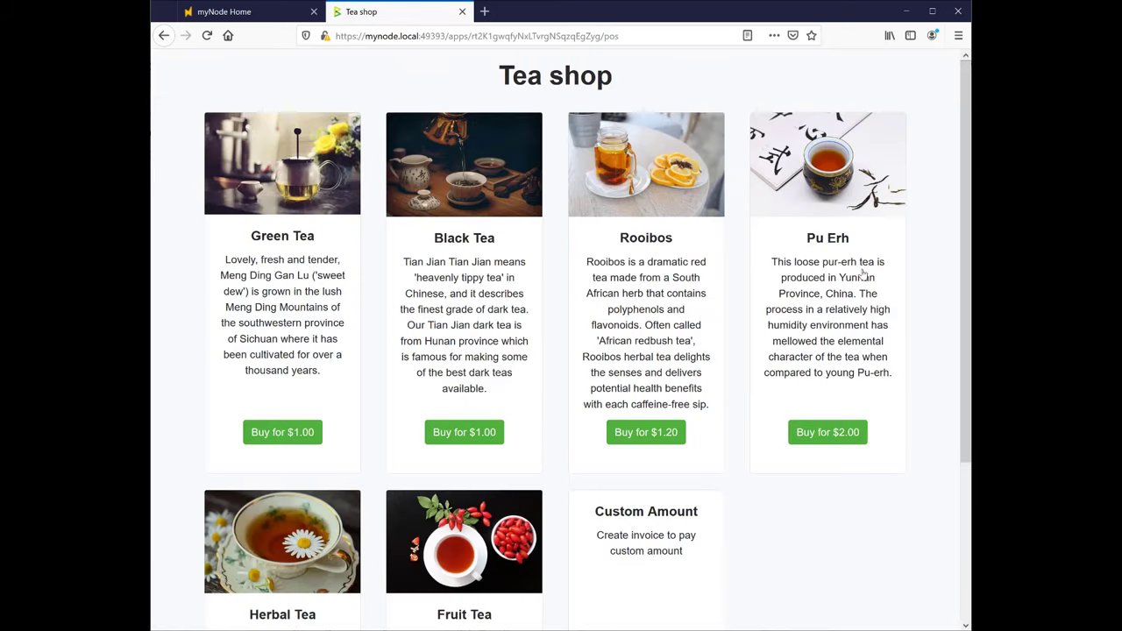
{"action": "left_click", "coordinate": [638, 432]}
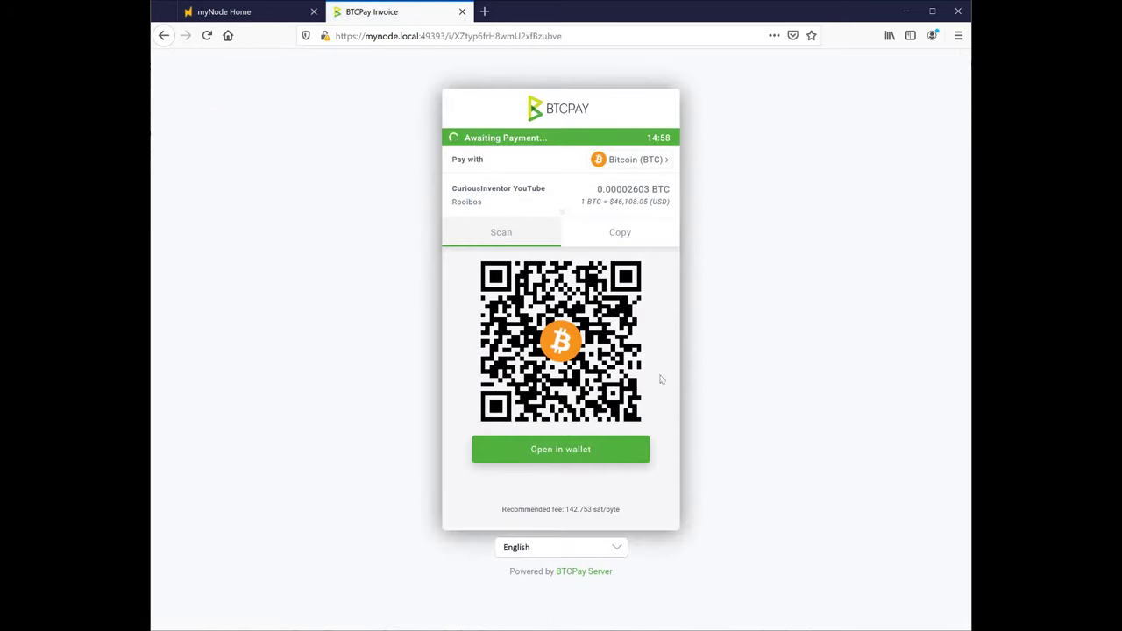
{"action": "left_click", "coordinate": [653, 160]}
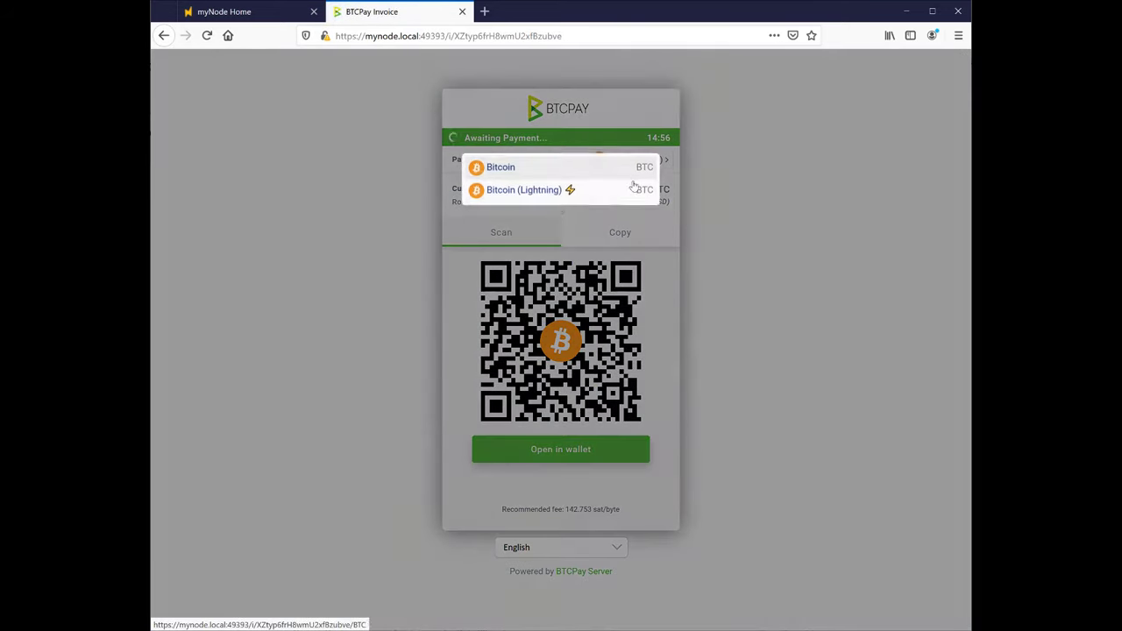
{"action": "left_click", "coordinate": [624, 189]}
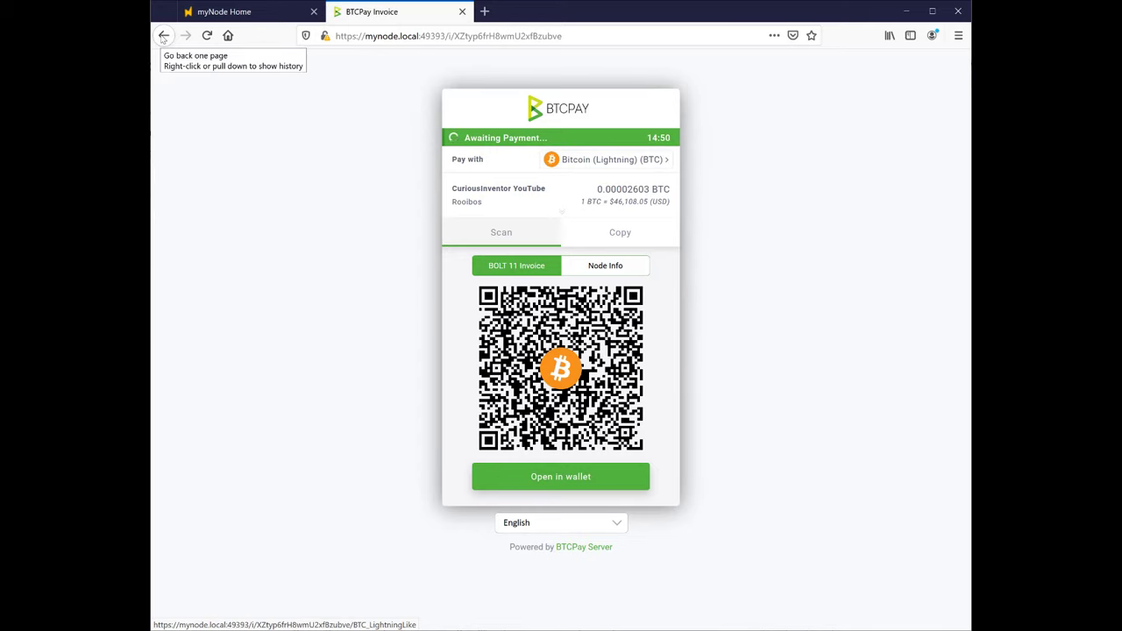
- Go to the store's Pay Button settings and select the generated pay-button HTML code
{"action": "left_click", "coordinate": [163, 36]}
{"action": "left_click", "coordinate": [163, 36]}
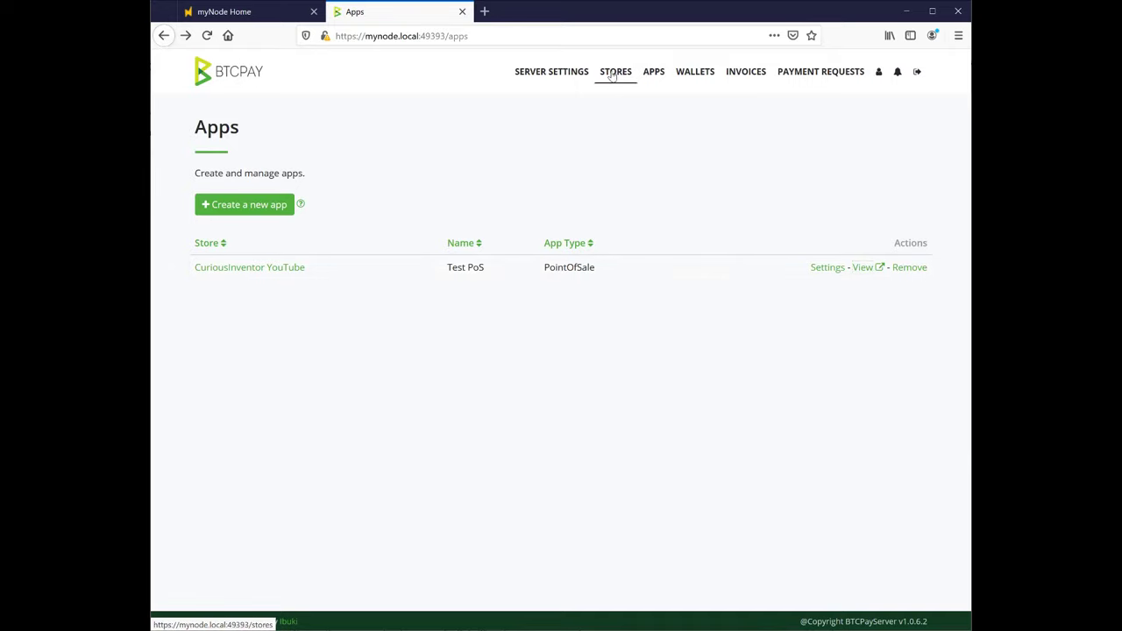
{"action": "left_click", "coordinate": [613, 74]}
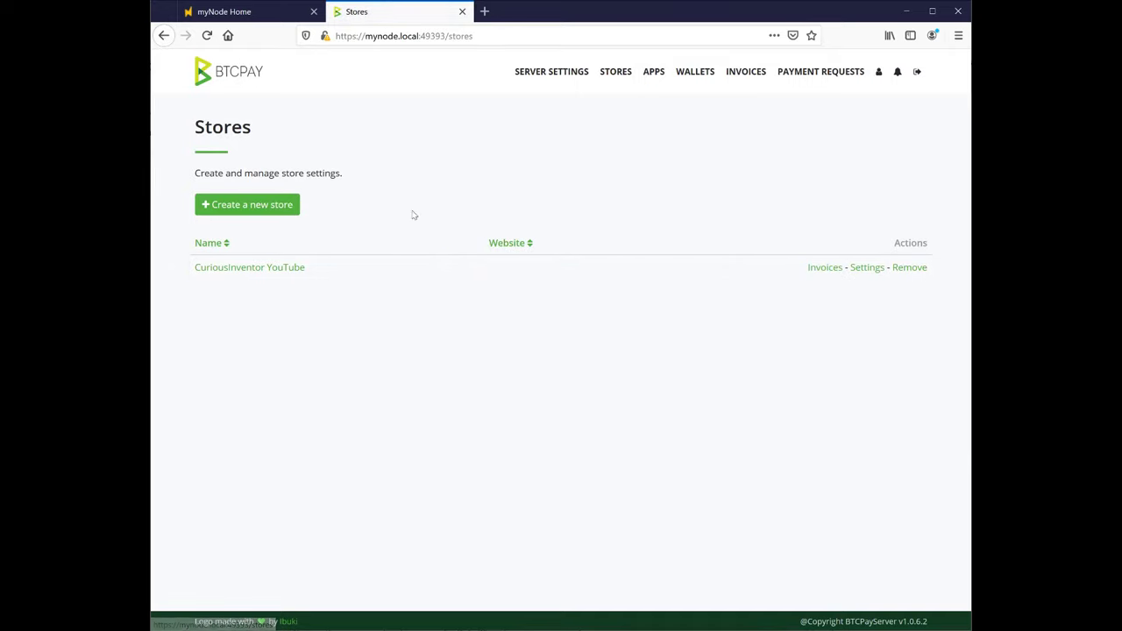
{"action": "left_click", "coordinate": [292, 270]}
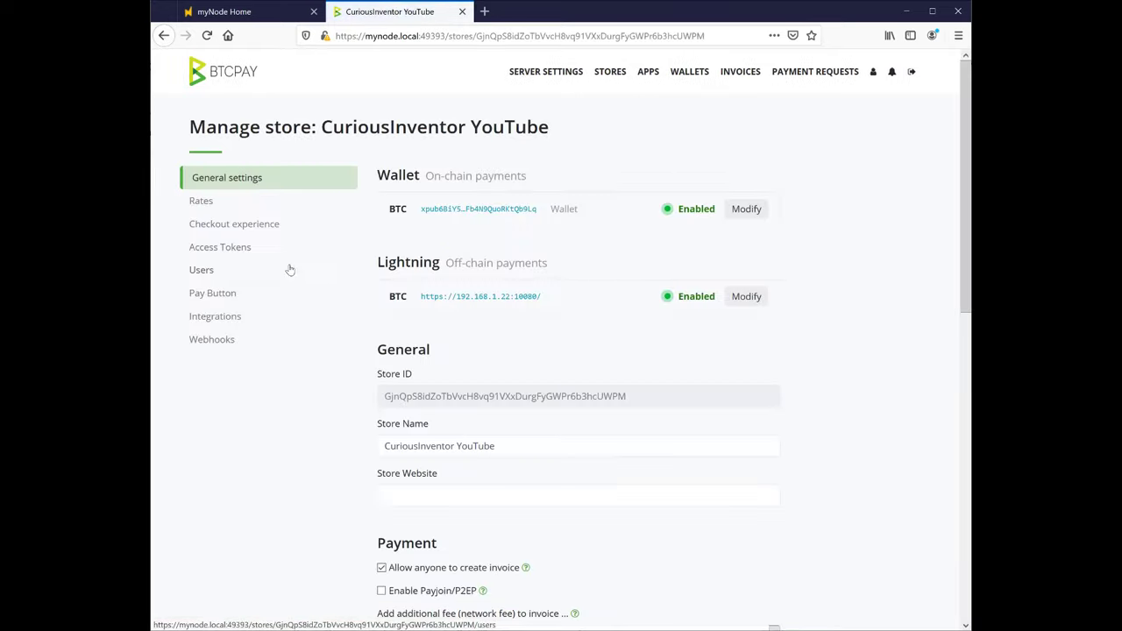
{"action": "left_click", "coordinate": [214, 293]}
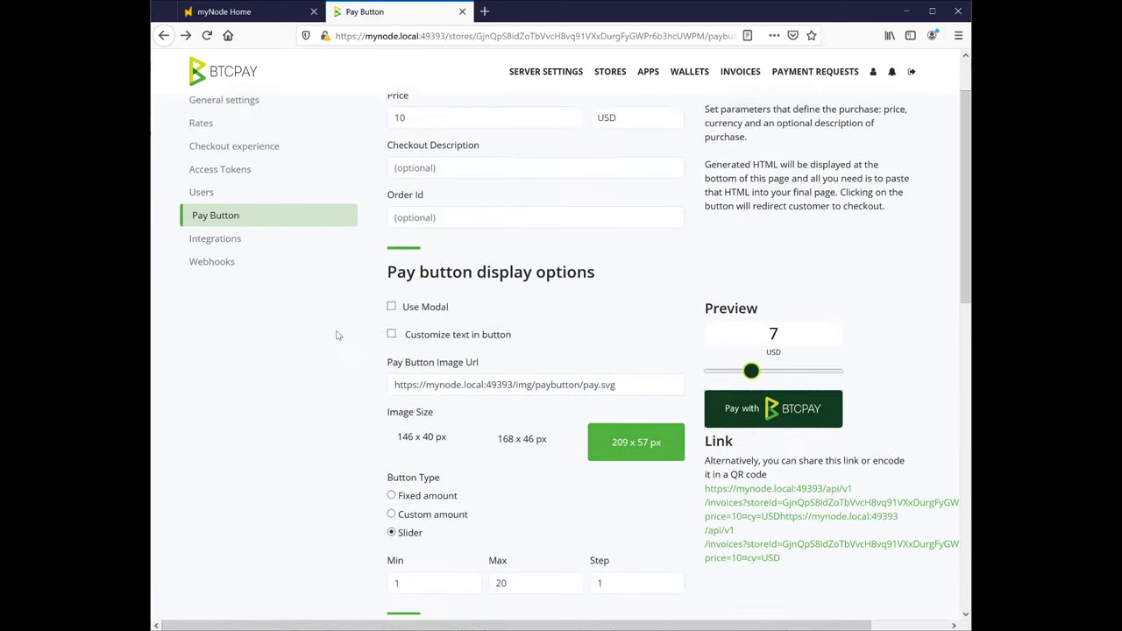
{"action": "scroll", "coordinate": [339, 333], "scroll_direction": "down", "scroll_amount": 10}
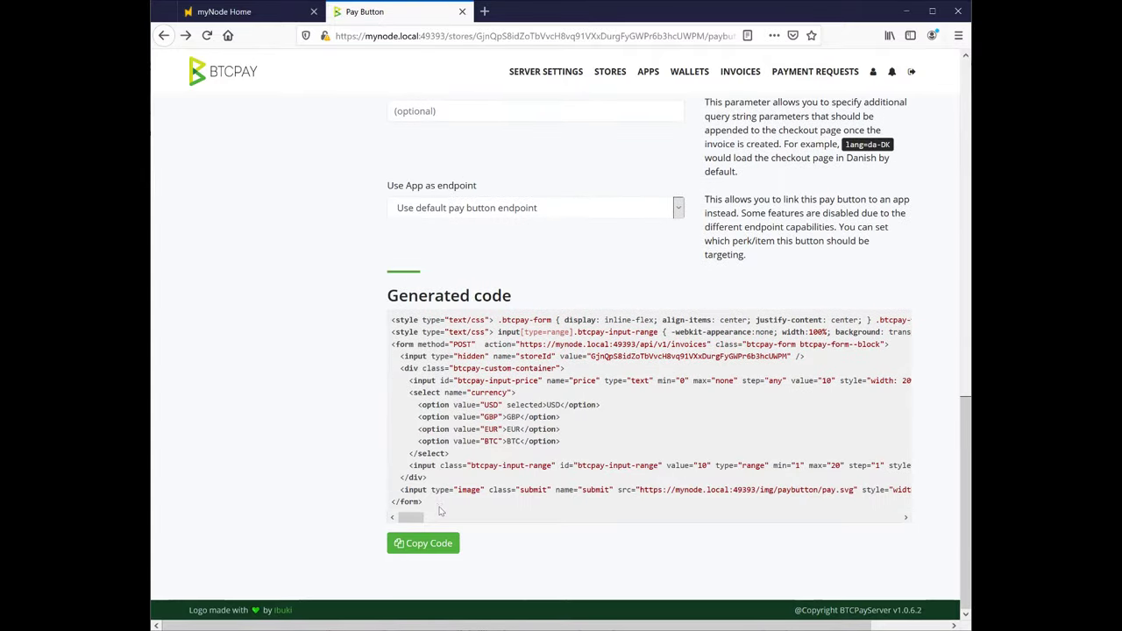
{"action": "left_click_drag", "start_coordinate": [432, 496], "coordinate": [401, 343]}
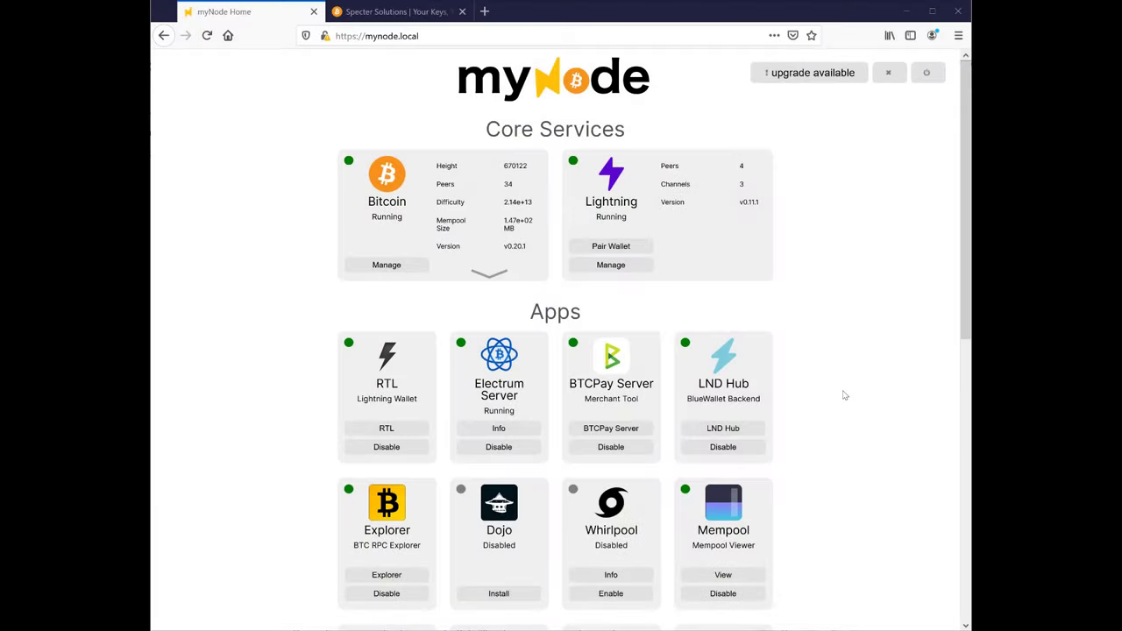
- Open LND Hub and the LNbits wallet in their own tabs from the dashboard
{"action": "scroll", "coordinate": [844, 395], "scroll_direction": "down", "scroll_amount": 5}
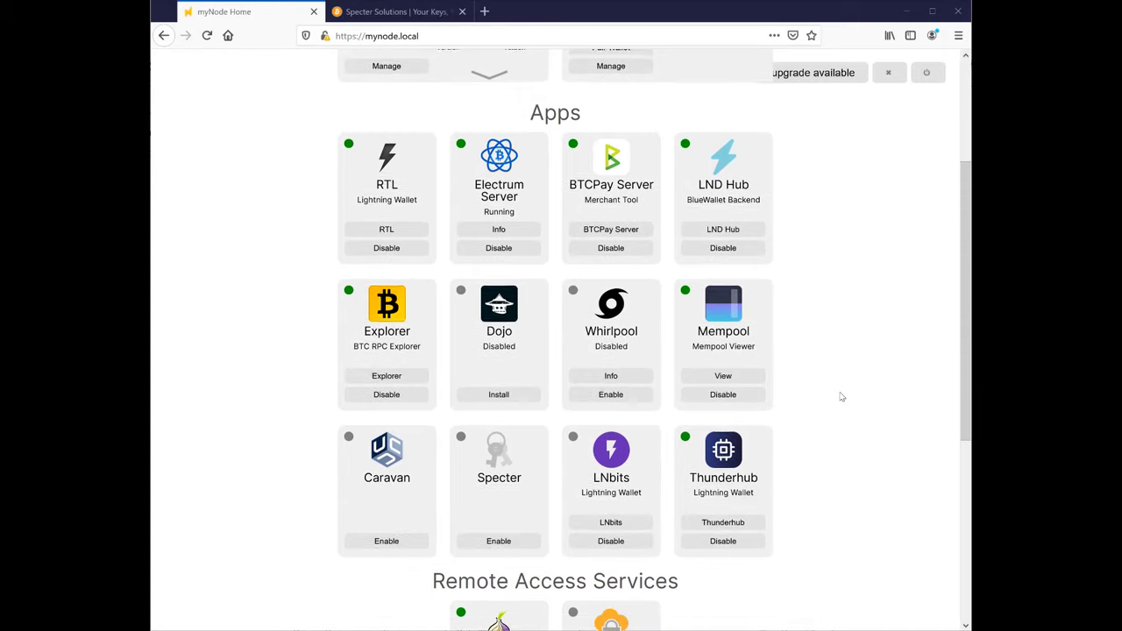
{"action": "left_click", "coordinate": [724, 219]}
{"action": "left_click_drag", "start_coordinate": [168, 205], "coordinate": [452, 219]}
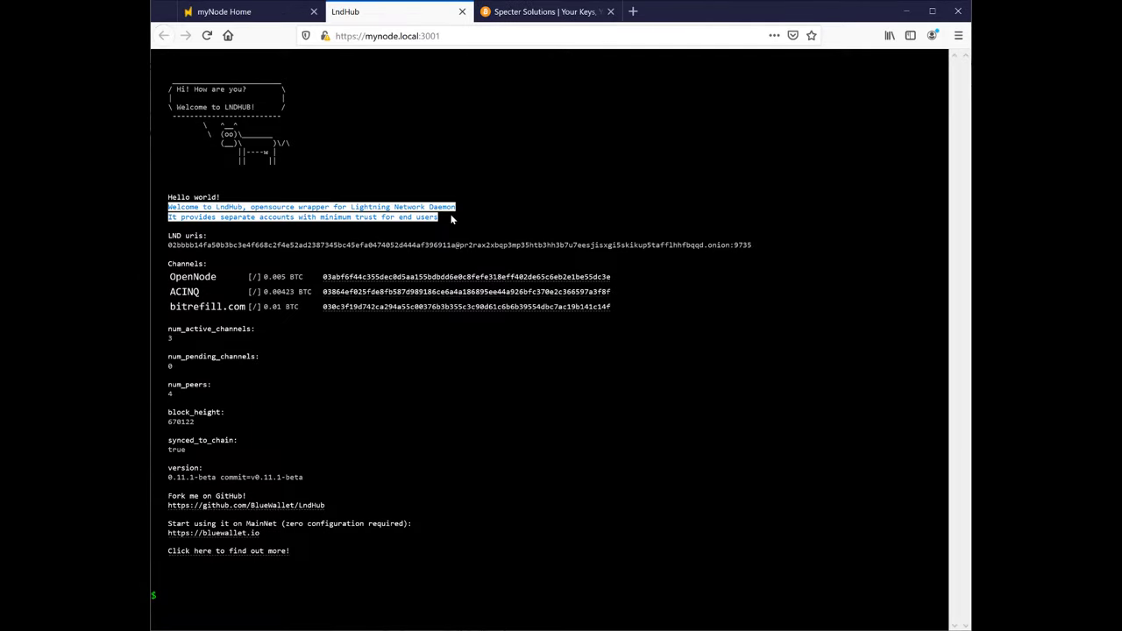
{"action": "left_click", "coordinate": [298, 17]}
{"action": "scroll", "coordinate": [861, 408], "scroll_direction": "down", "scroll_amount": 4}
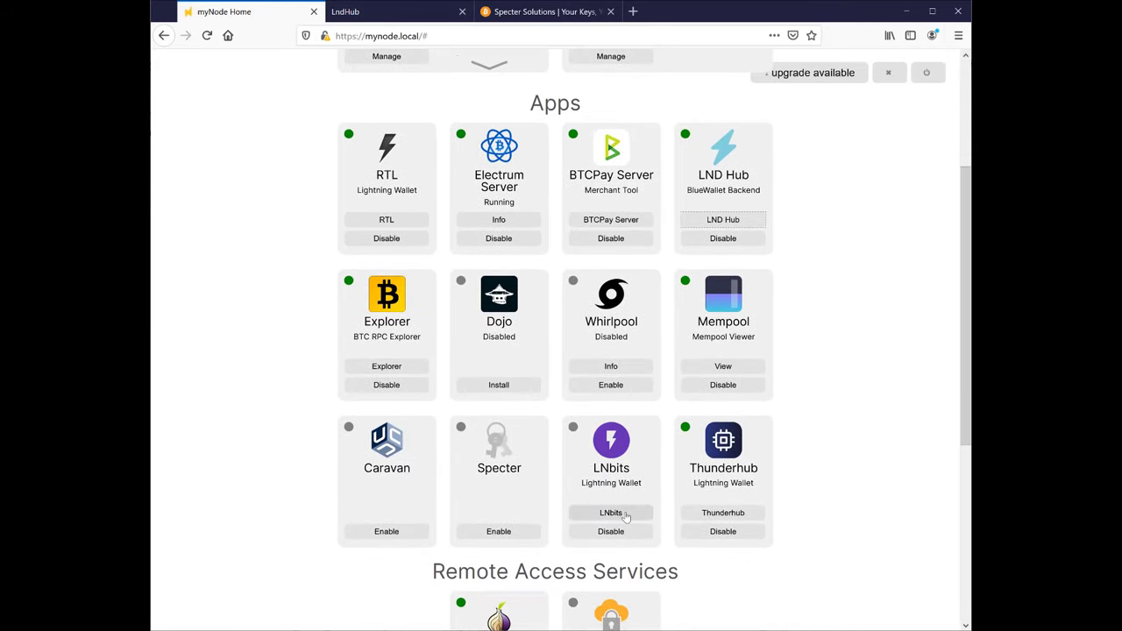
{"action": "left_click", "coordinate": [624, 513]}
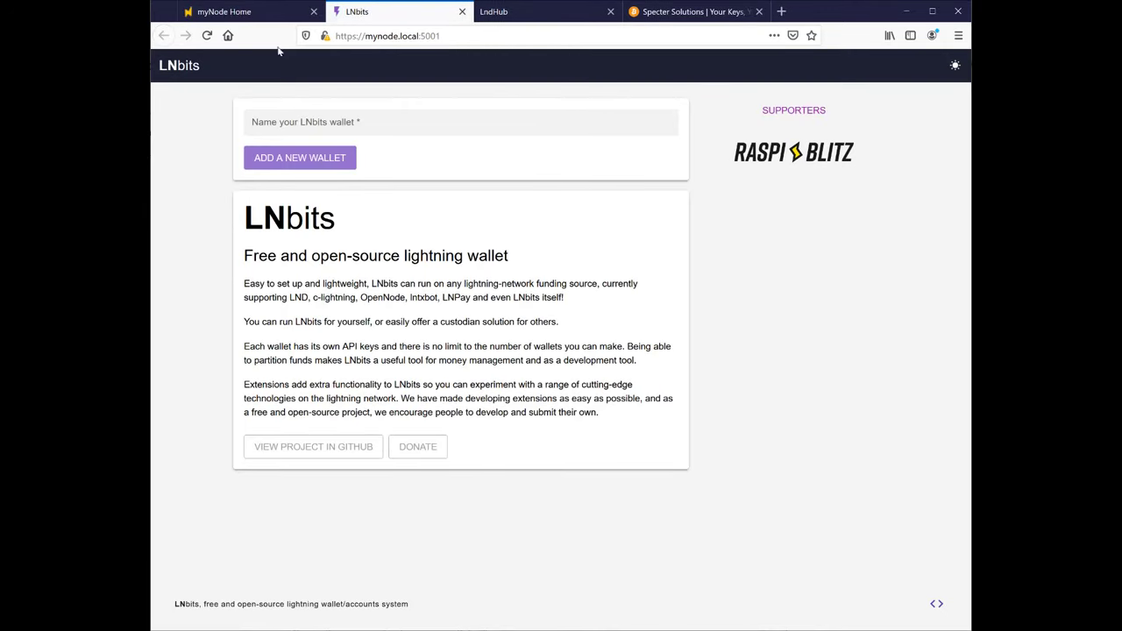
{"action": "left_click", "coordinate": [275, 14]}
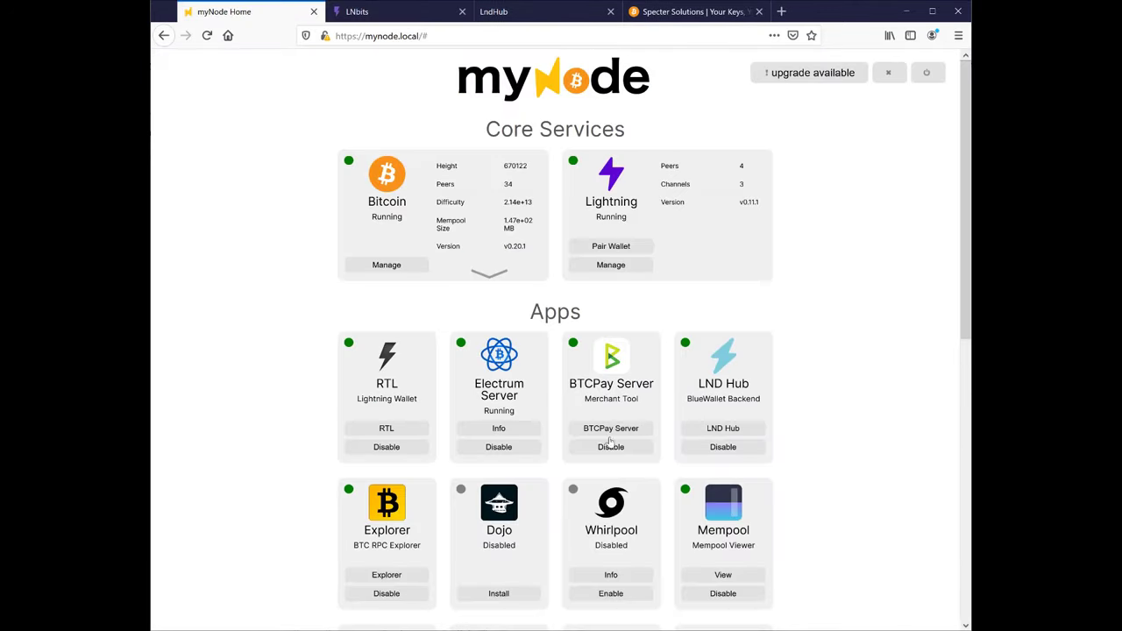
- Launch ThunderHub, view its open channels and BOS Scores, then return to myNode
{"action": "scroll", "coordinate": [779, 531], "scroll_direction": "down", "scroll_amount": 3}
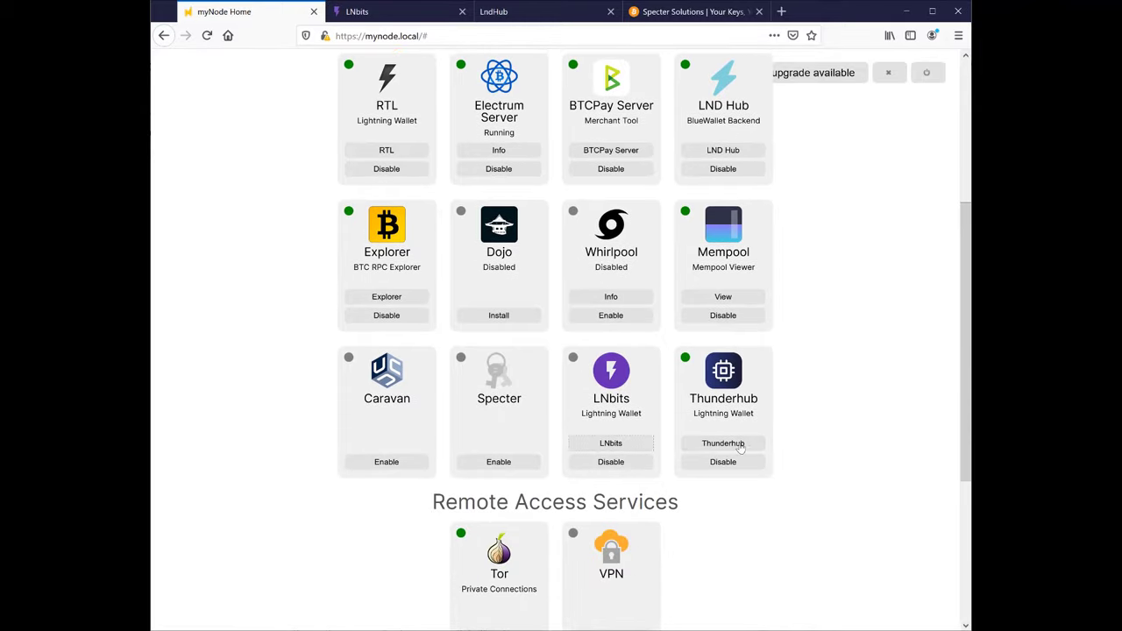
{"action": "left_click", "coordinate": [724, 444]}
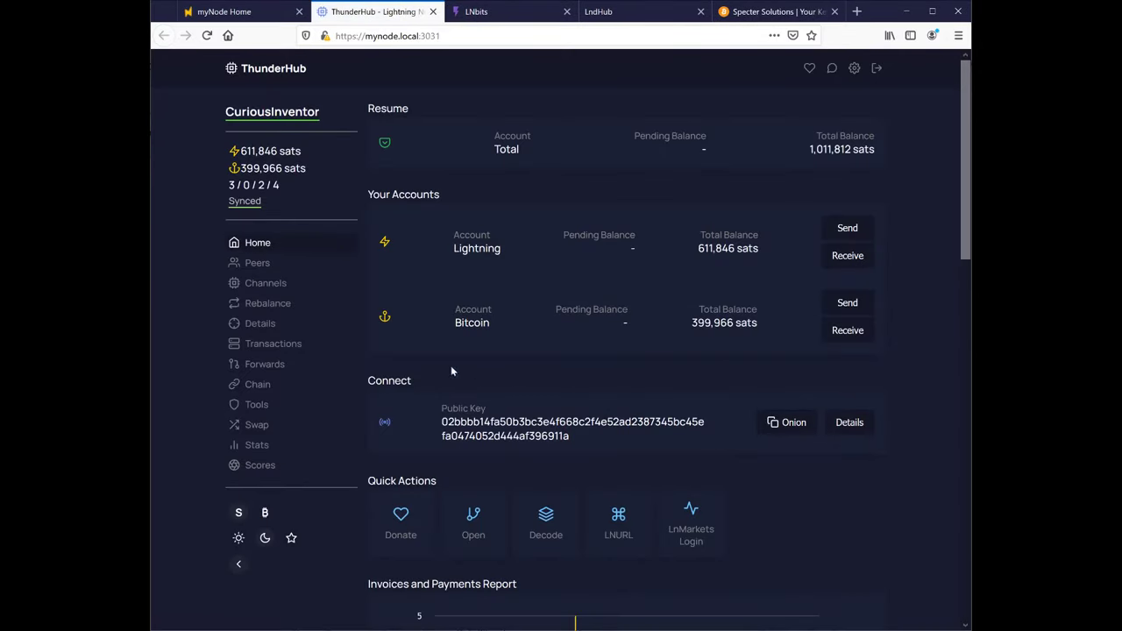
{"action": "left_click", "coordinate": [267, 281]}
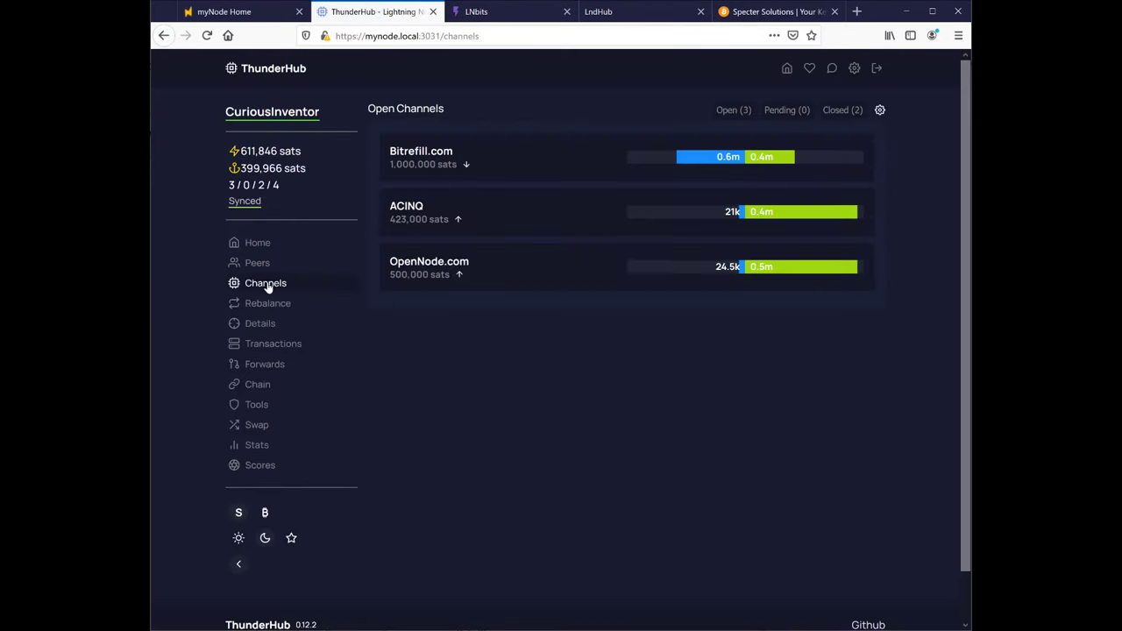
{"action": "left_click", "coordinate": [257, 465]}
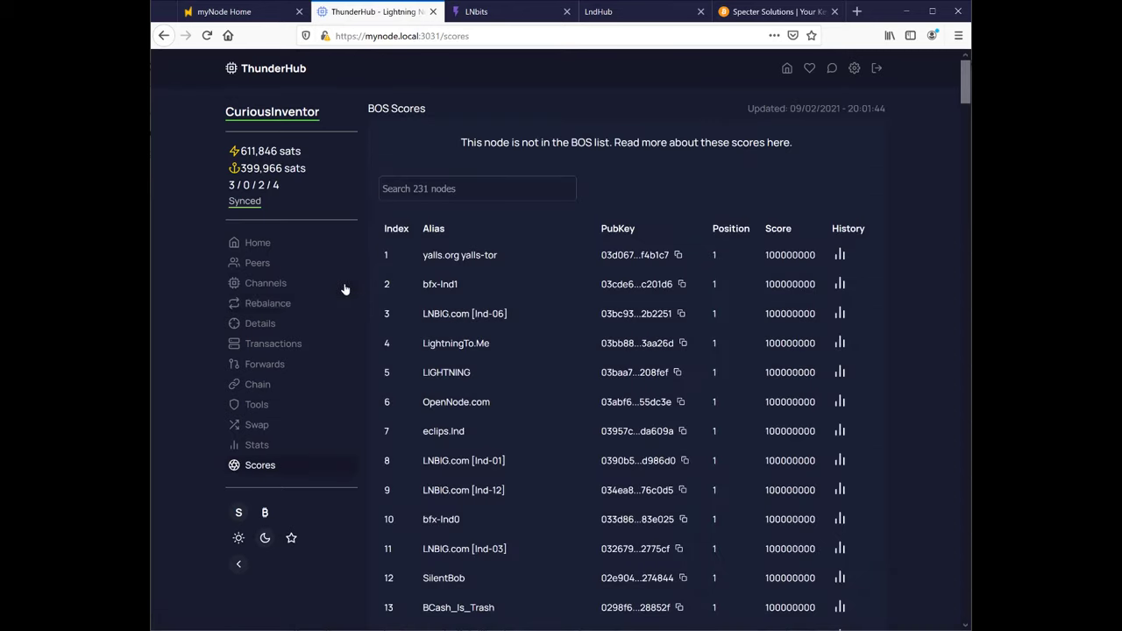
{"action": "key", "text": "ctrl+shift+Tab"}
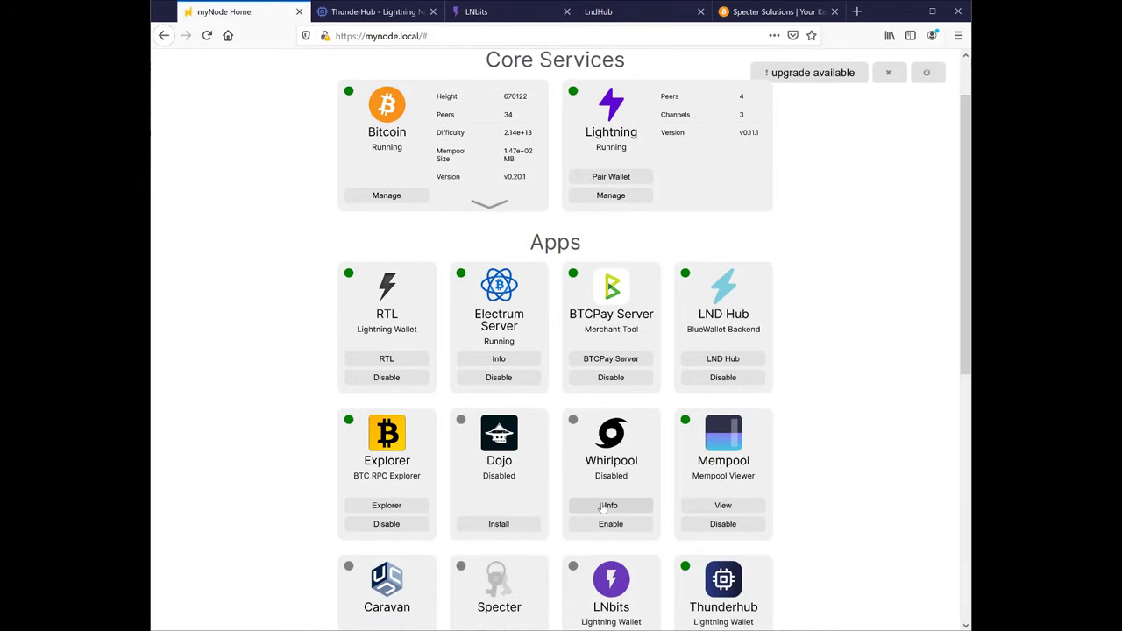
- Read Whirlpool's setup instructions, then return to the myNode dashboard
{"action": "left_click", "coordinate": [648, 510]}
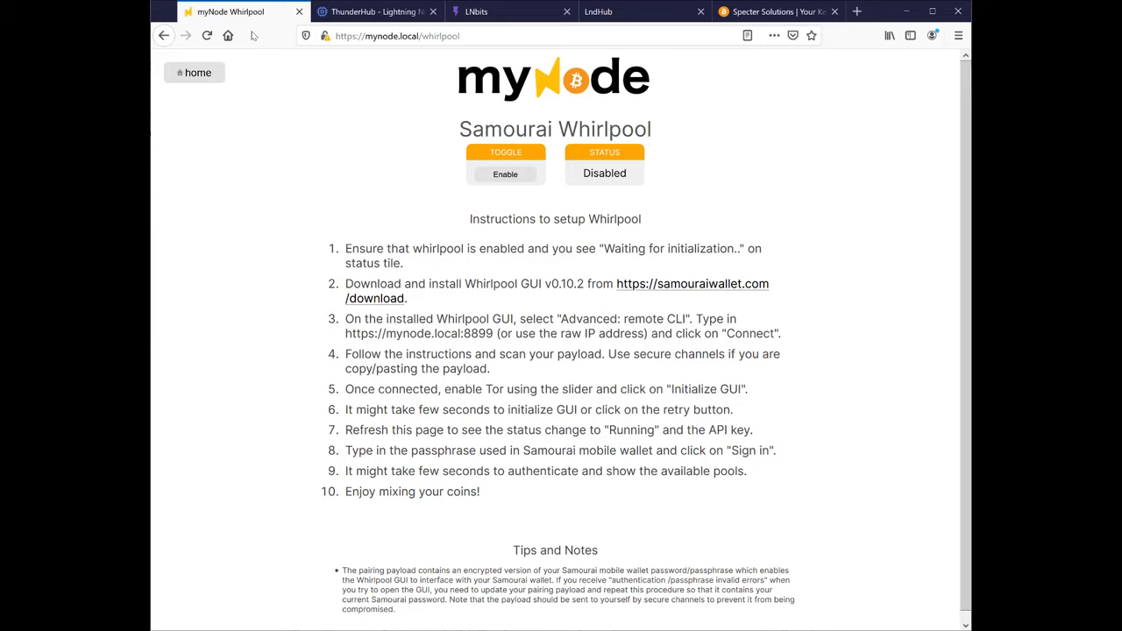
{"action": "left_click", "coordinate": [194, 72]}
{"action": "scroll", "coordinate": [283, 294], "scroll_direction": "down", "scroll_amount": 5}
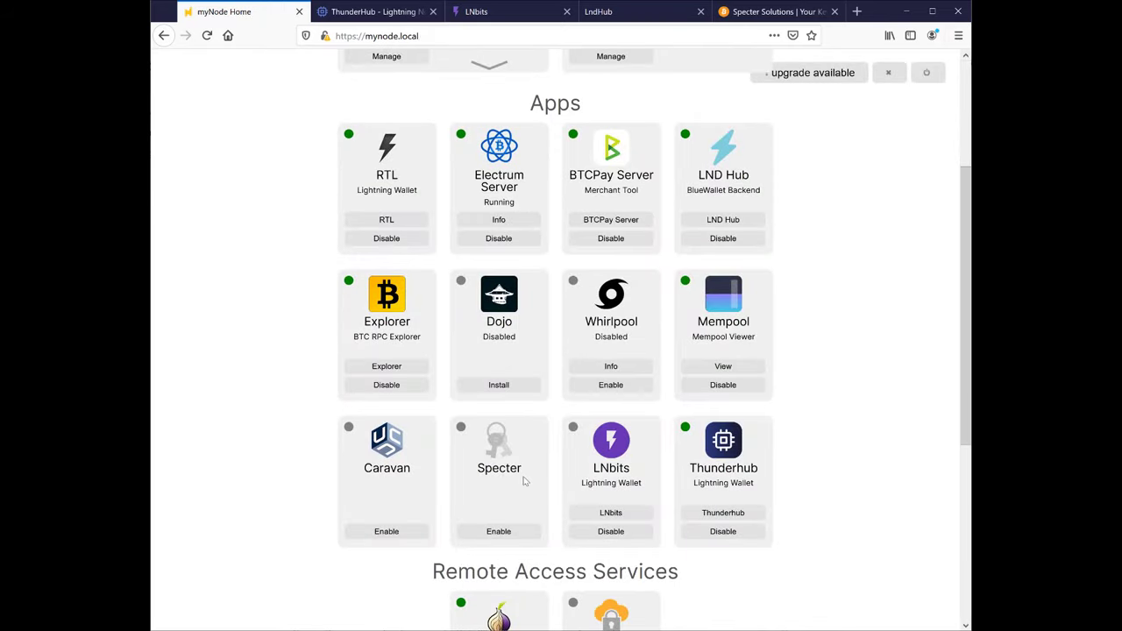
- Scroll through the Specter Solutions website to read about Specter
{"action": "left_click", "coordinate": [761, 11]}
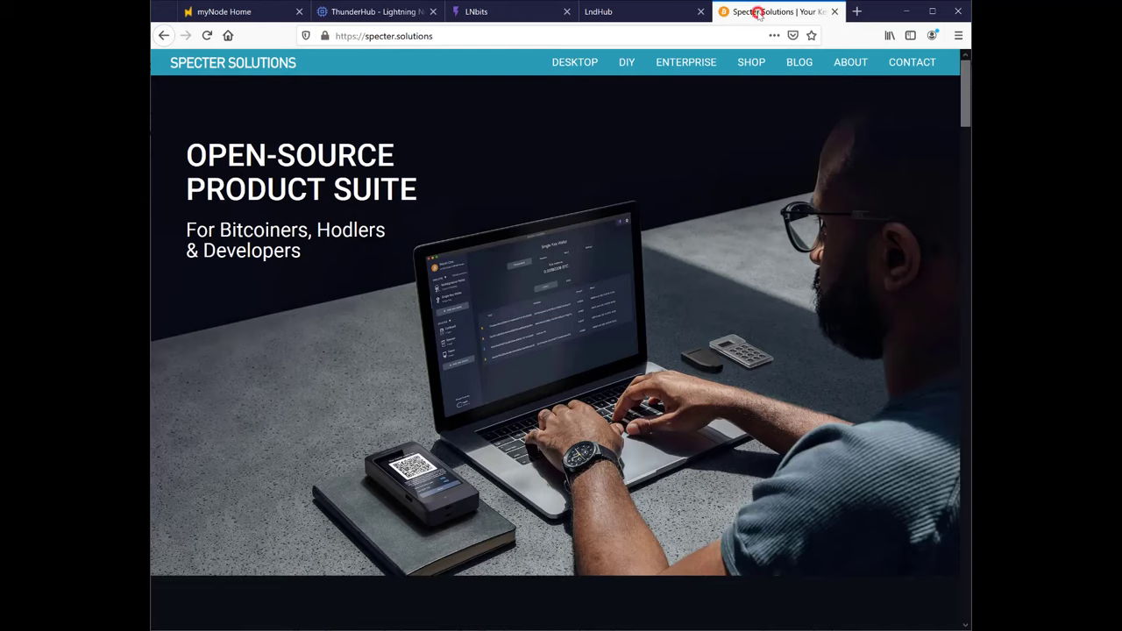
{"action": "scroll", "coordinate": [699, 383], "scroll_direction": "down", "scroll_amount": 5}
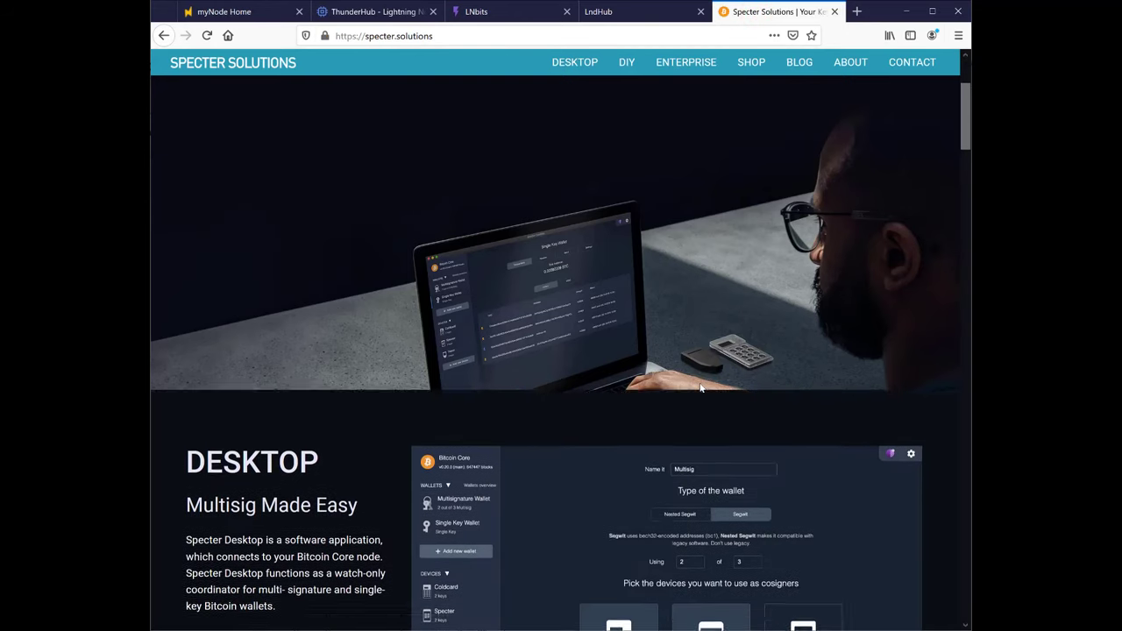
{"action": "scroll", "coordinate": [560, 380], "scroll_direction": "down", "scroll_amount": 7}
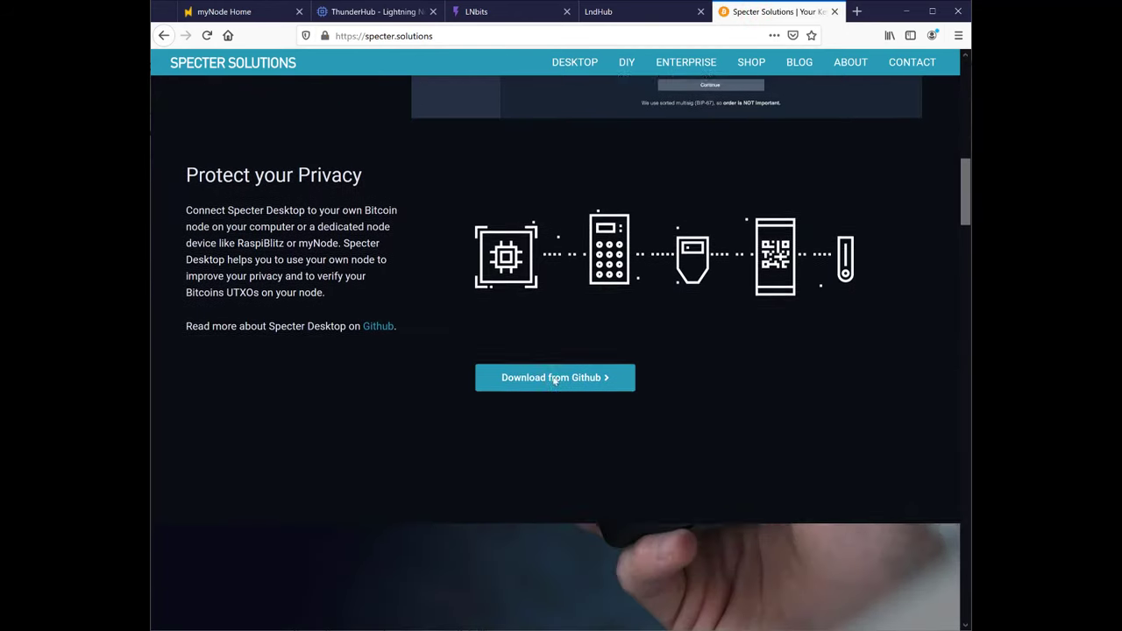
{"action": "scroll", "coordinate": [518, 377], "scroll_direction": "down", "scroll_amount": 5}
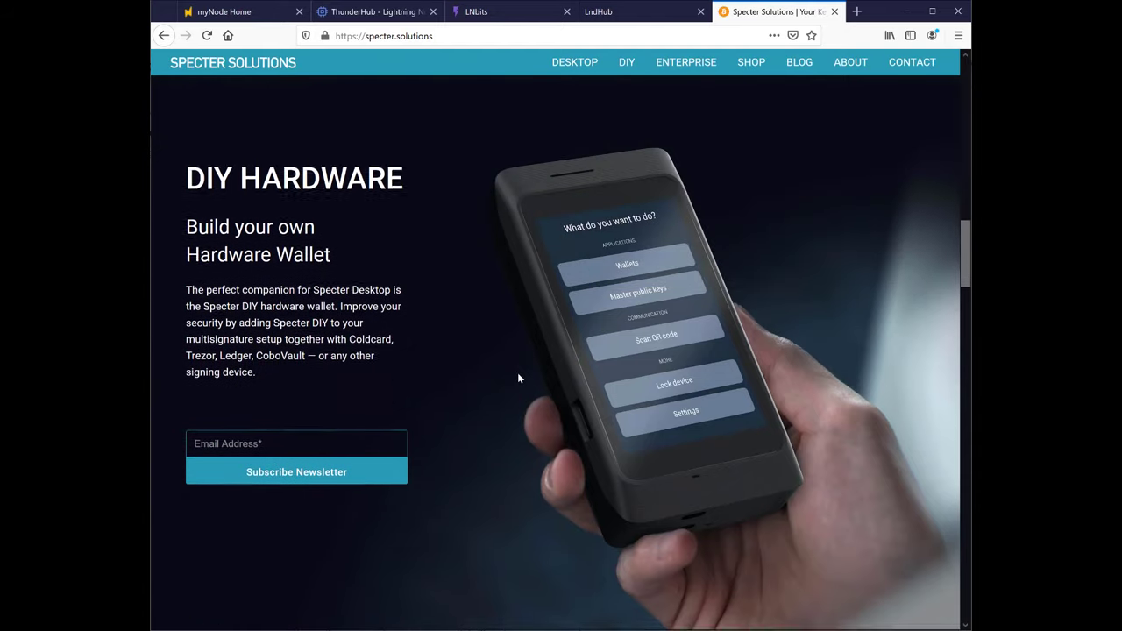
{"action": "scroll", "coordinate": [518, 378], "scroll_direction": "down", "scroll_amount": 3}
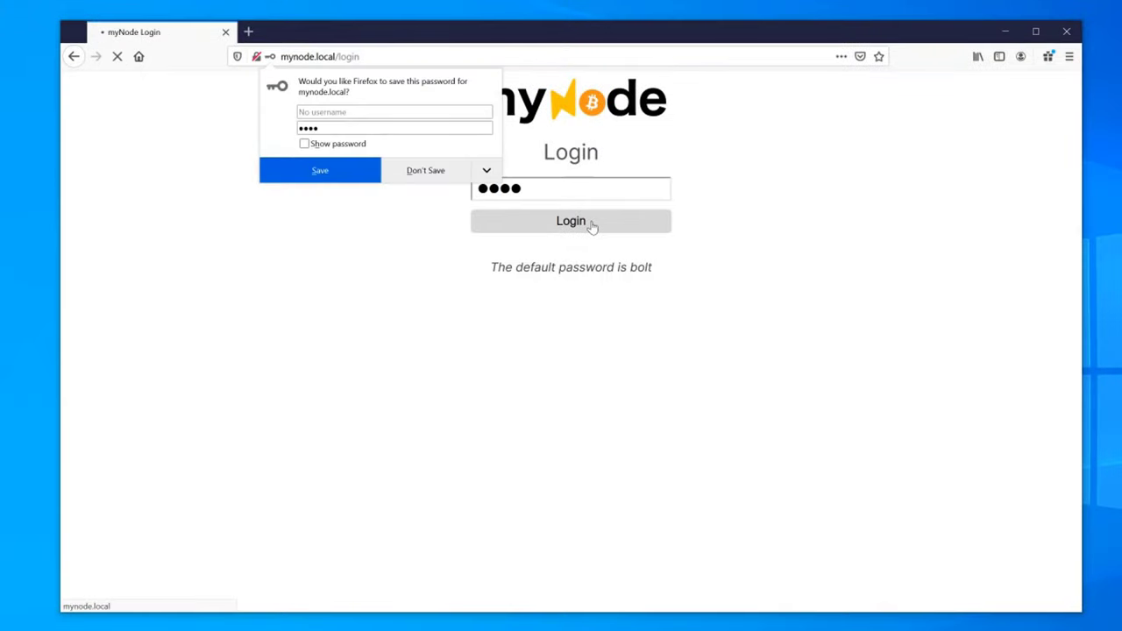
- Decline saving the login, format the newly detected drive, and save the valid product key
{"action": "left_click", "coordinate": [425, 171]}
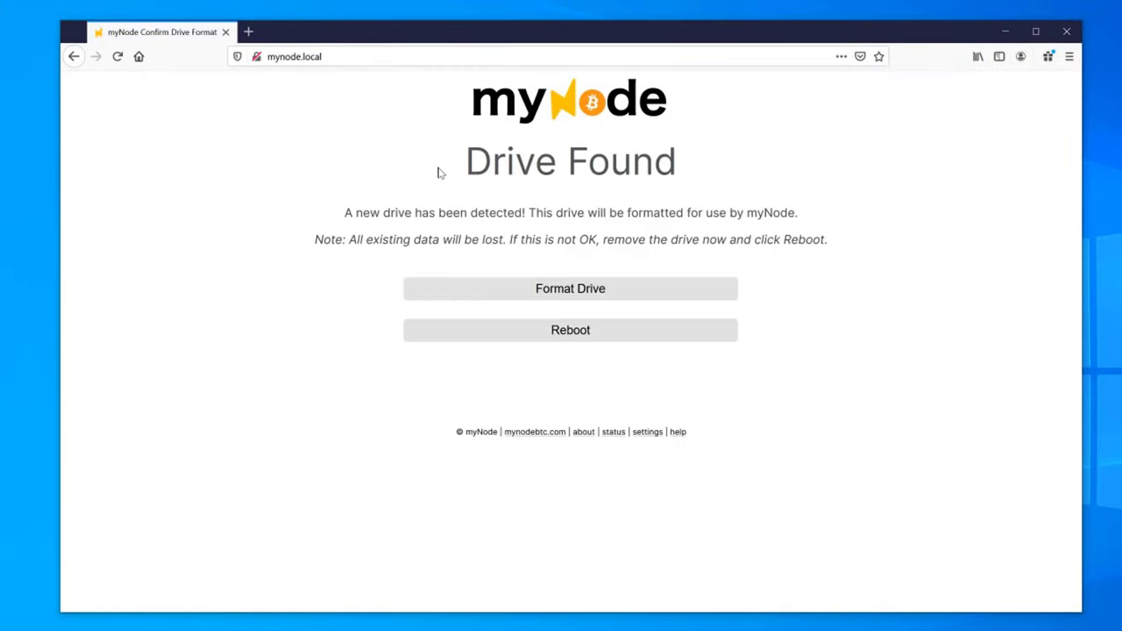
{"action": "left_click", "coordinate": [595, 290]}
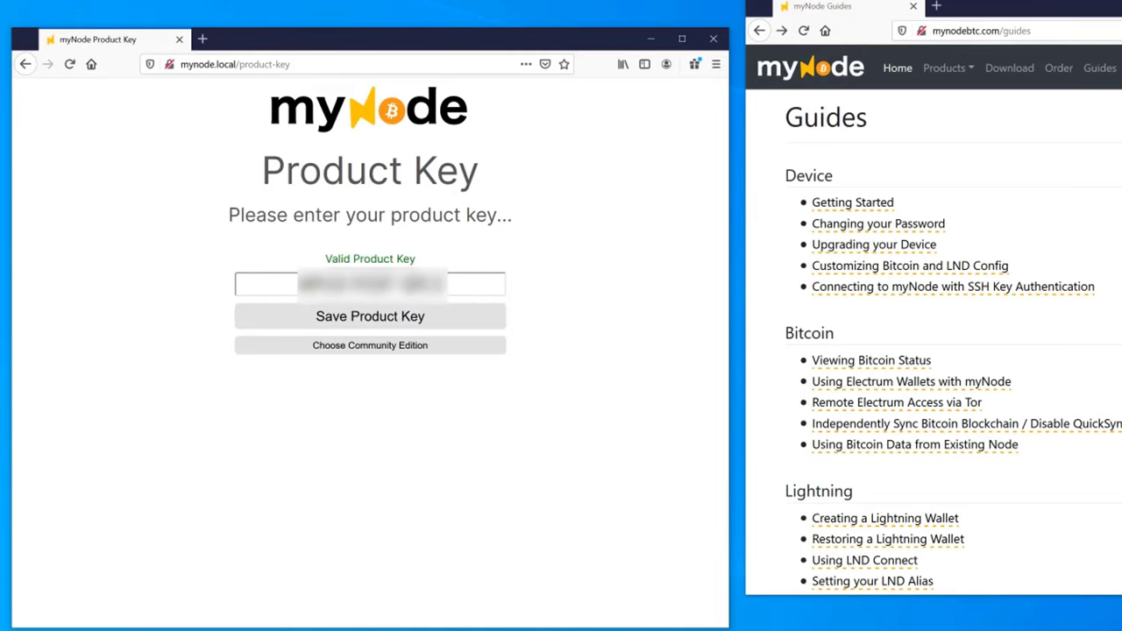
{"action": "left_click", "coordinate": [370, 315]}
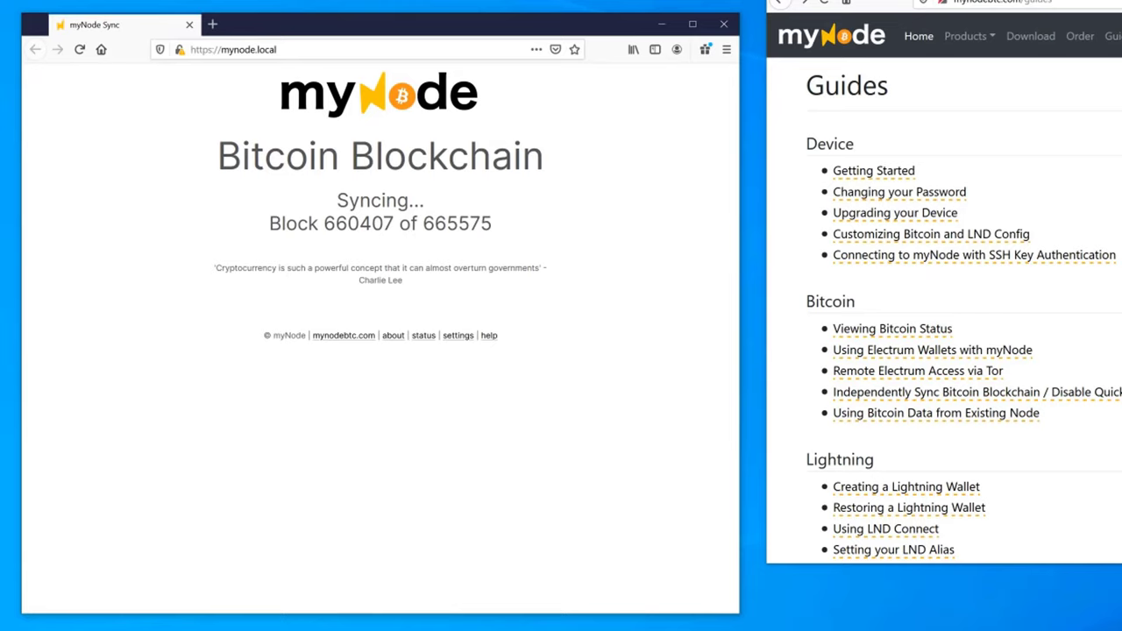
- On the settings page, change the node password without saving it in the browser, then scroll to QuickSync
{"action": "left_click", "coordinate": [457, 323]}
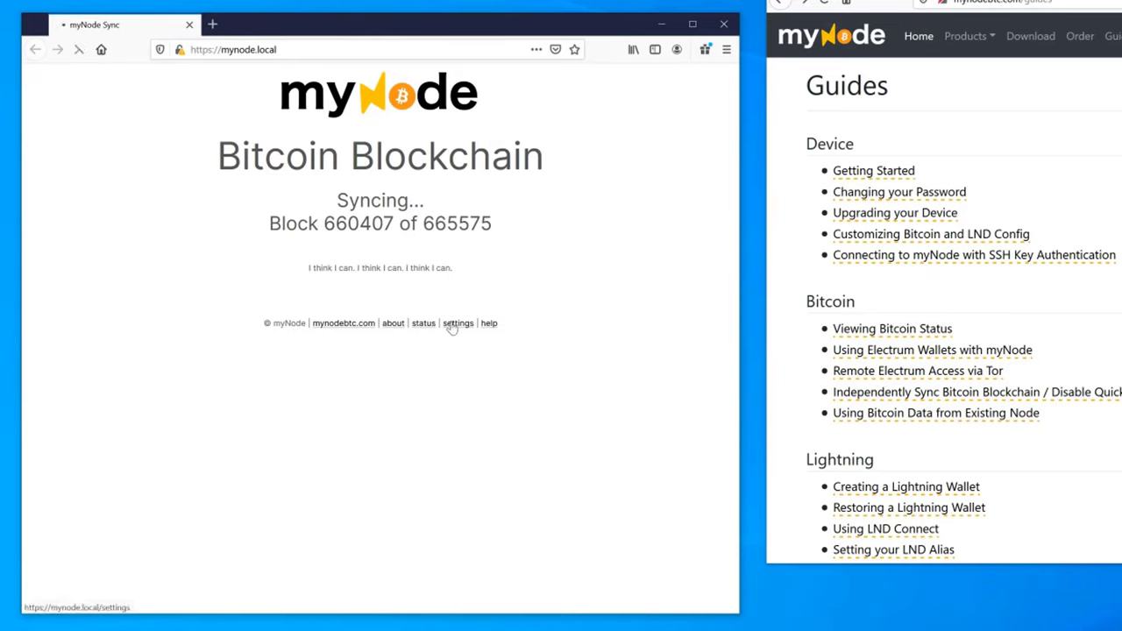
{"action": "scroll", "coordinate": [153, 333], "scroll_direction": "down", "scroll_amount": 6}
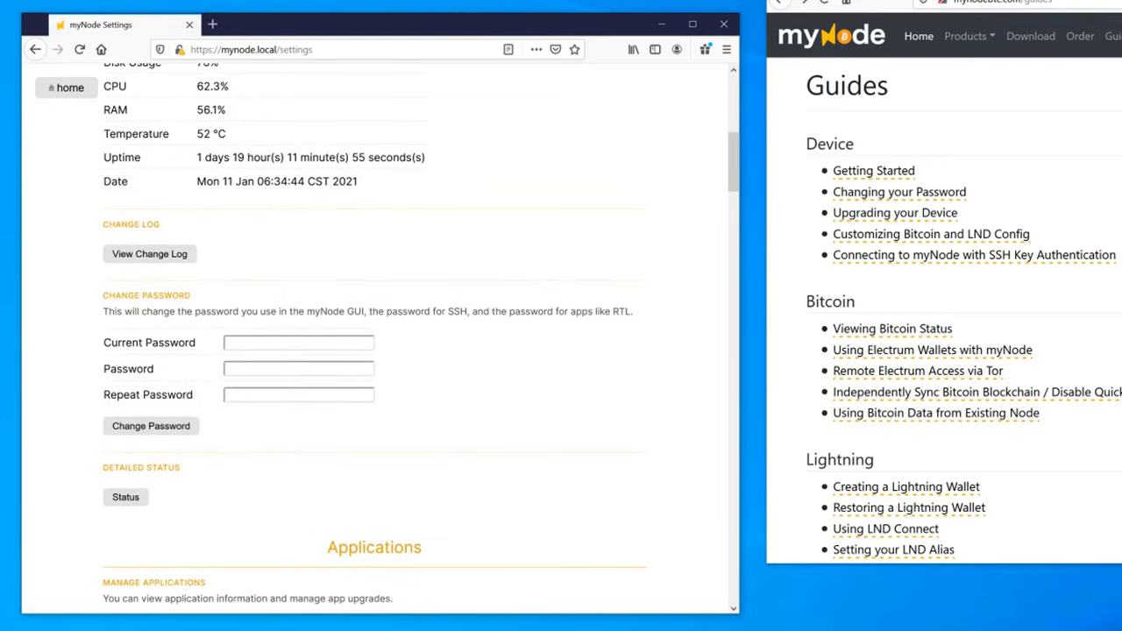
{"action": "left_click", "coordinate": [298, 342]}
{"action": "type", "text": "••"}
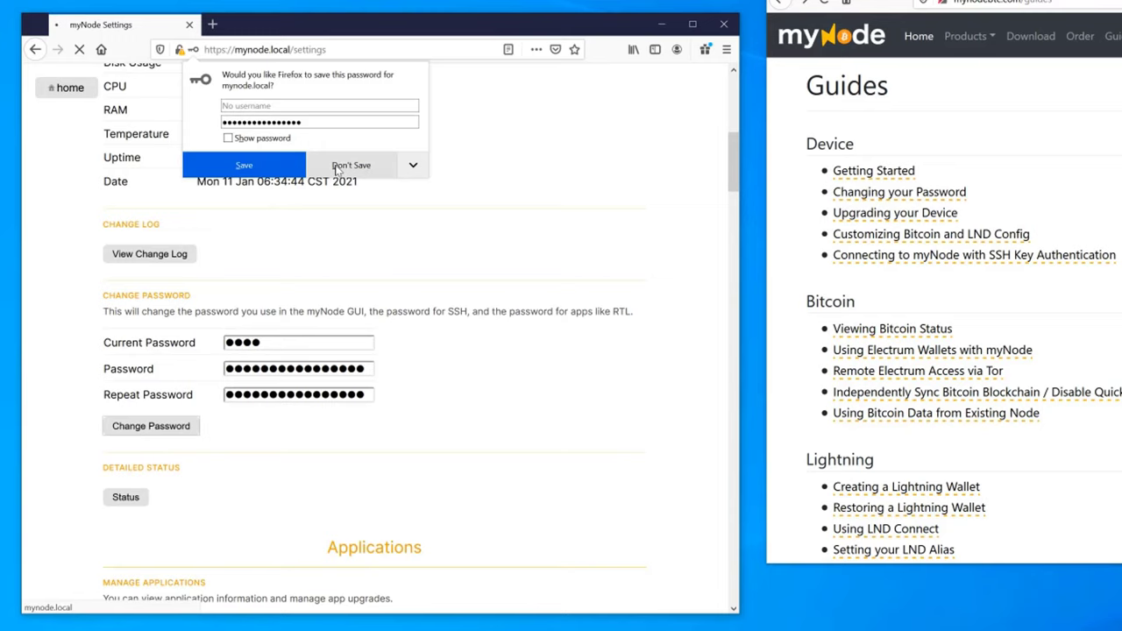
{"action": "left_click", "coordinate": [339, 166]}
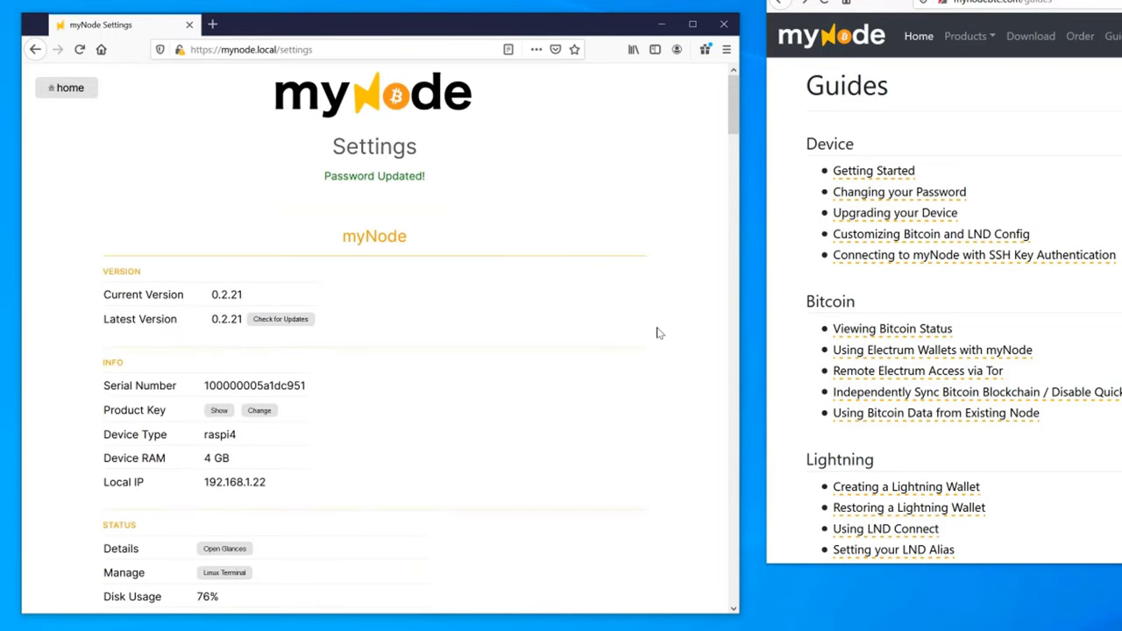
{"action": "scroll", "coordinate": [659, 333], "scroll_direction": "down", "scroll_amount": 10}
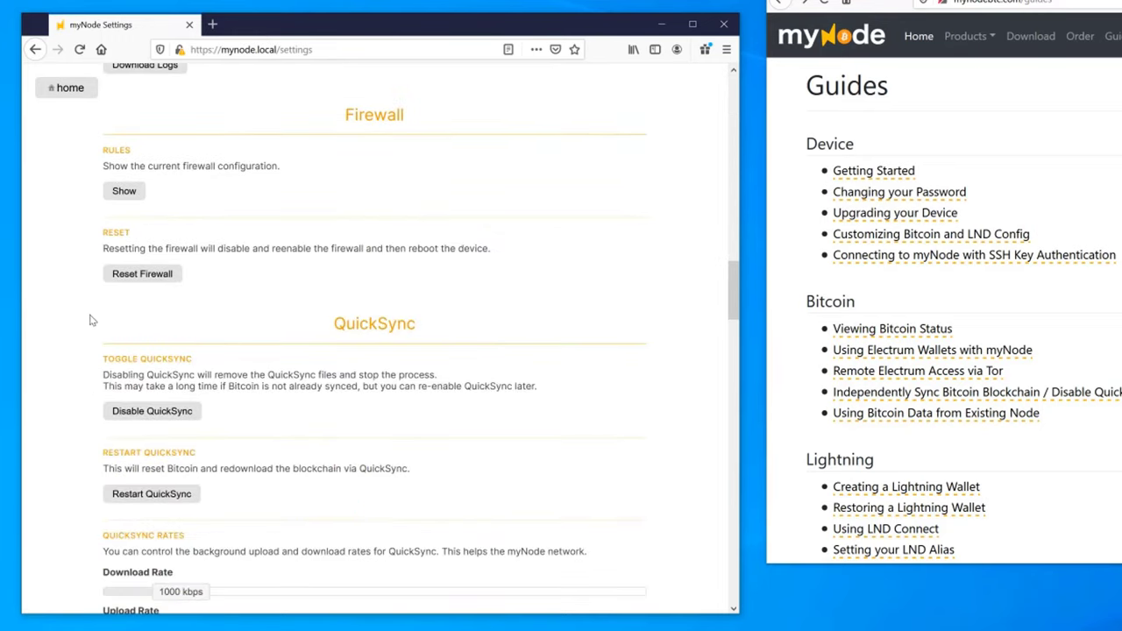
{"action": "scroll", "coordinate": [90, 320], "scroll_direction": "down", "scroll_amount": 3}
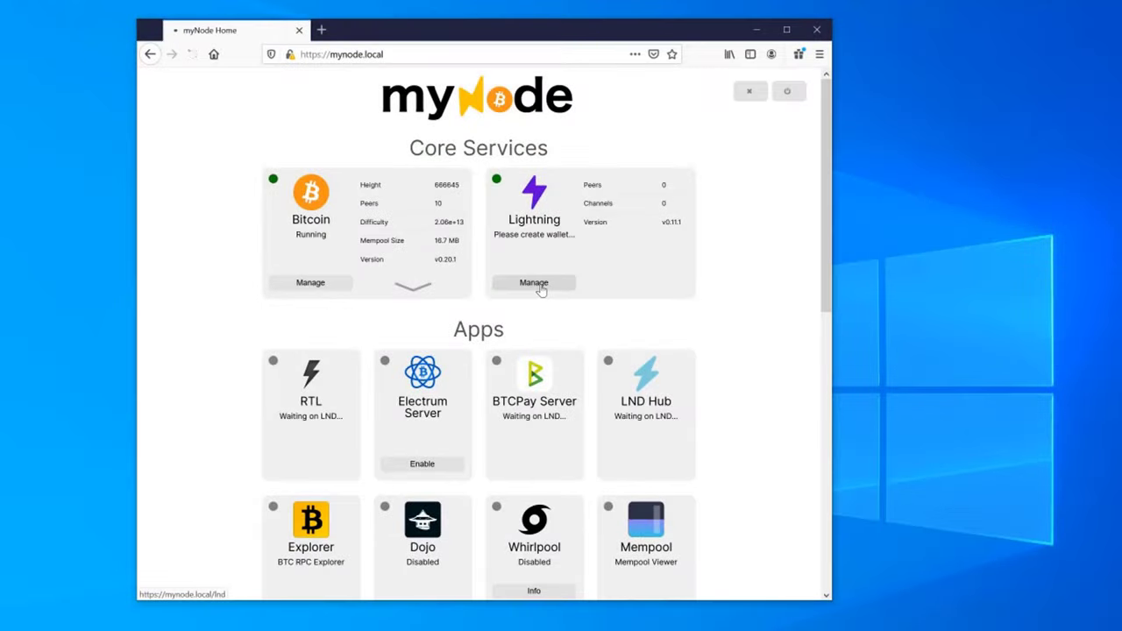
- Create the Lightning wallet, generate and select a deposit address, then open the Status page
{"action": "left_click", "coordinate": [534, 283]}
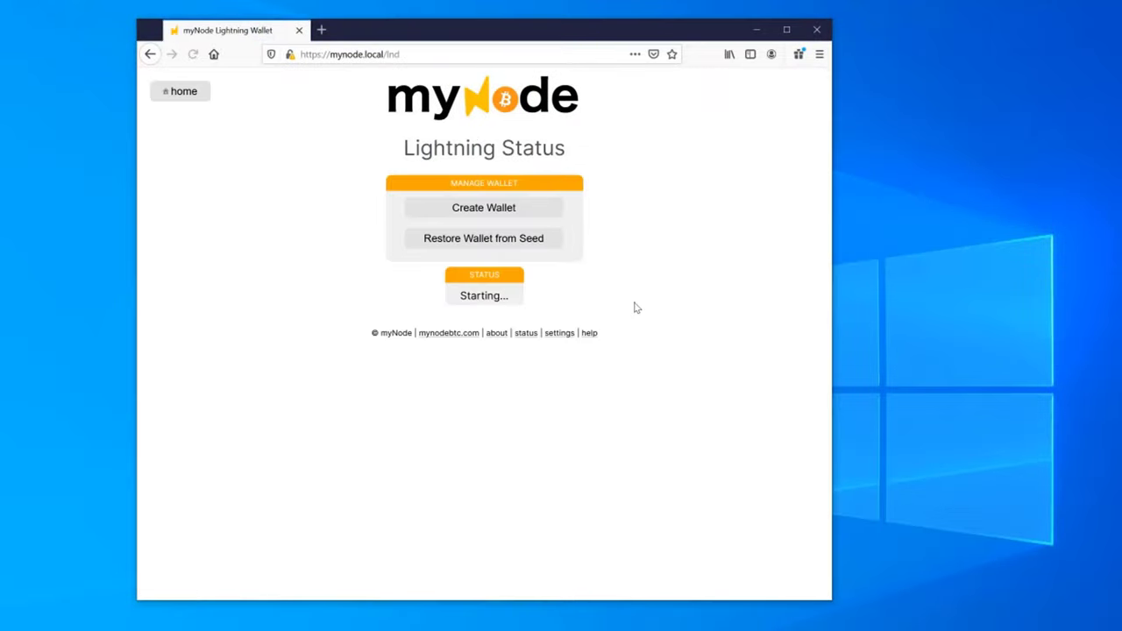
{"action": "left_click", "coordinate": [533, 210]}
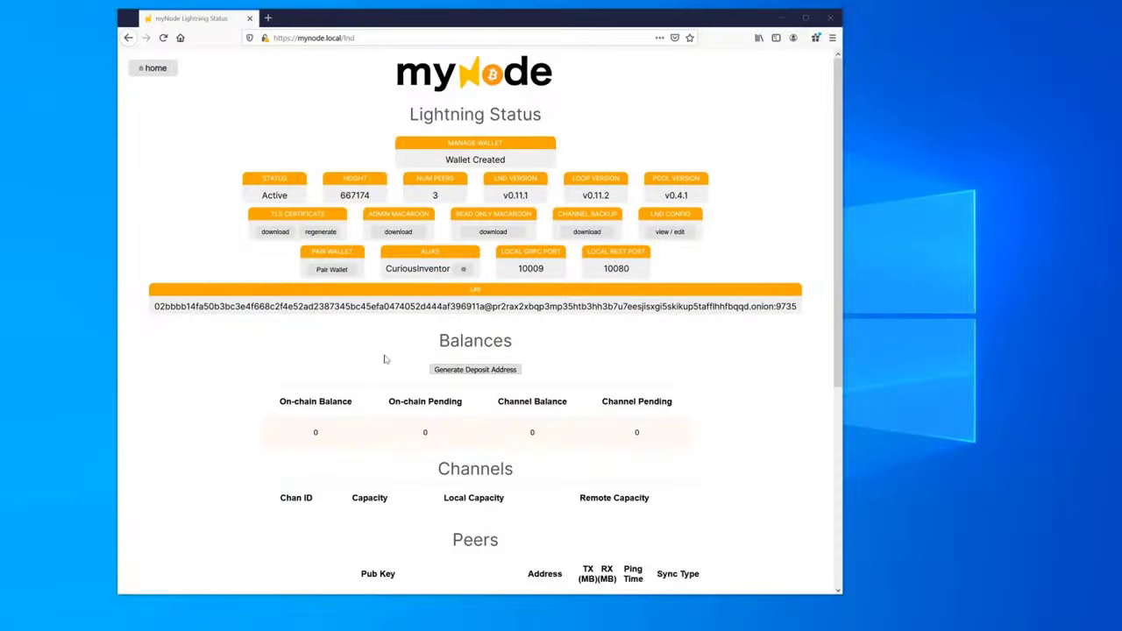
{"action": "left_click", "coordinate": [473, 373]}
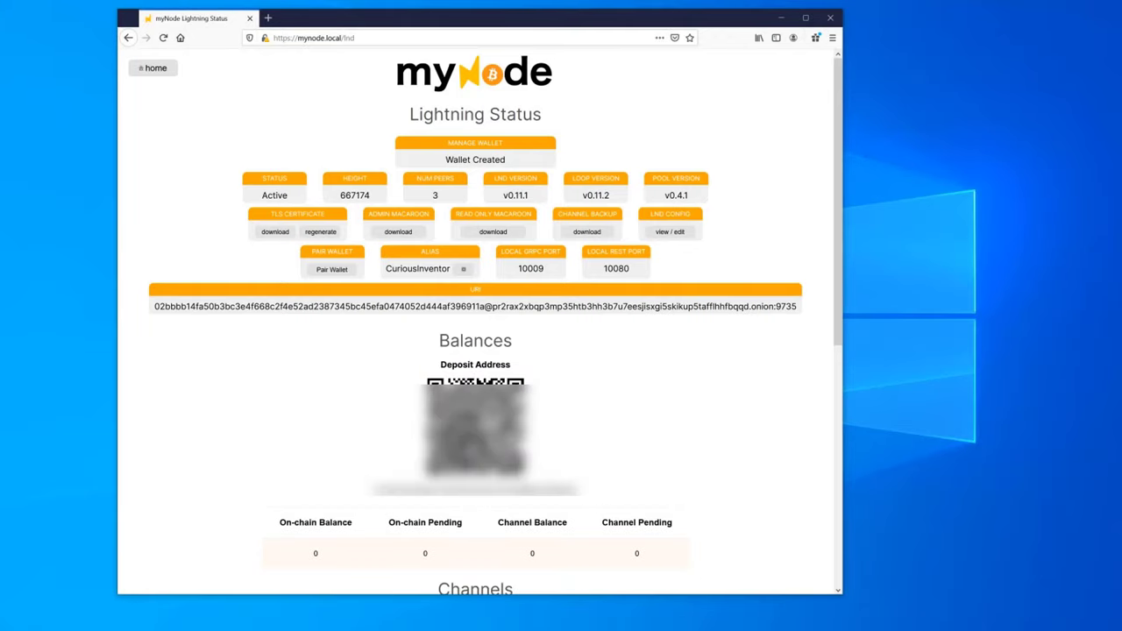
{"action": "double_click", "coordinate": [475, 488]}
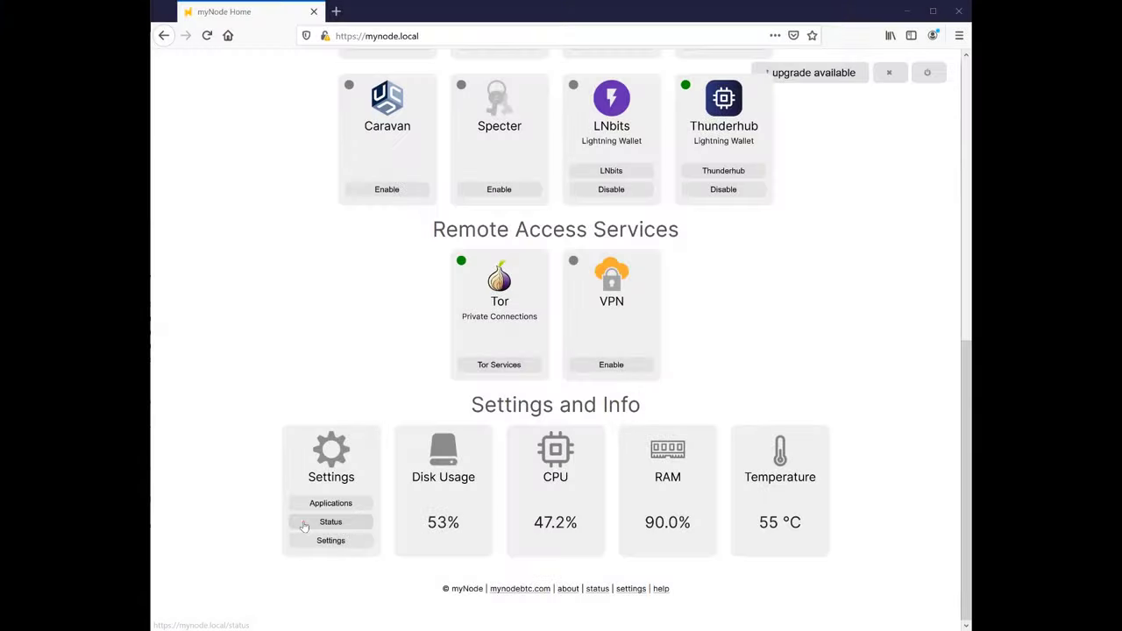
{"action": "left_click", "coordinate": [303, 526]}
- Check the node's uptime on the Status page and expand the Bitcoin service log
{"action": "scroll", "coordinate": [220, 453], "scroll_direction": "down", "scroll_amount": 4}
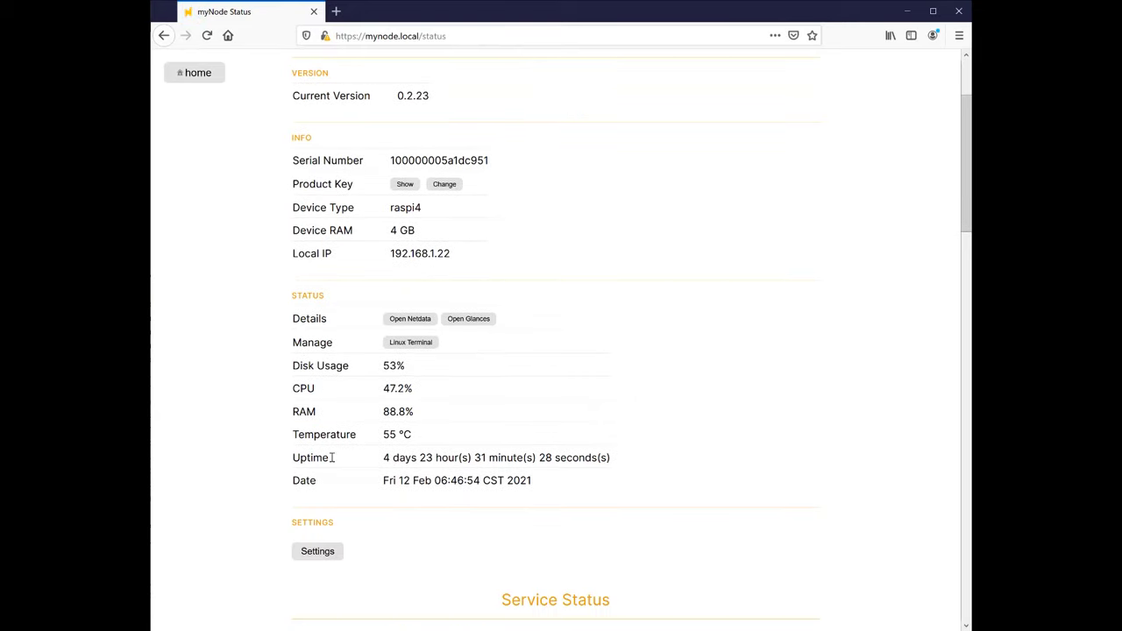
{"action": "left_click_drag", "start_coordinate": [383, 458], "coordinate": [545, 459]}
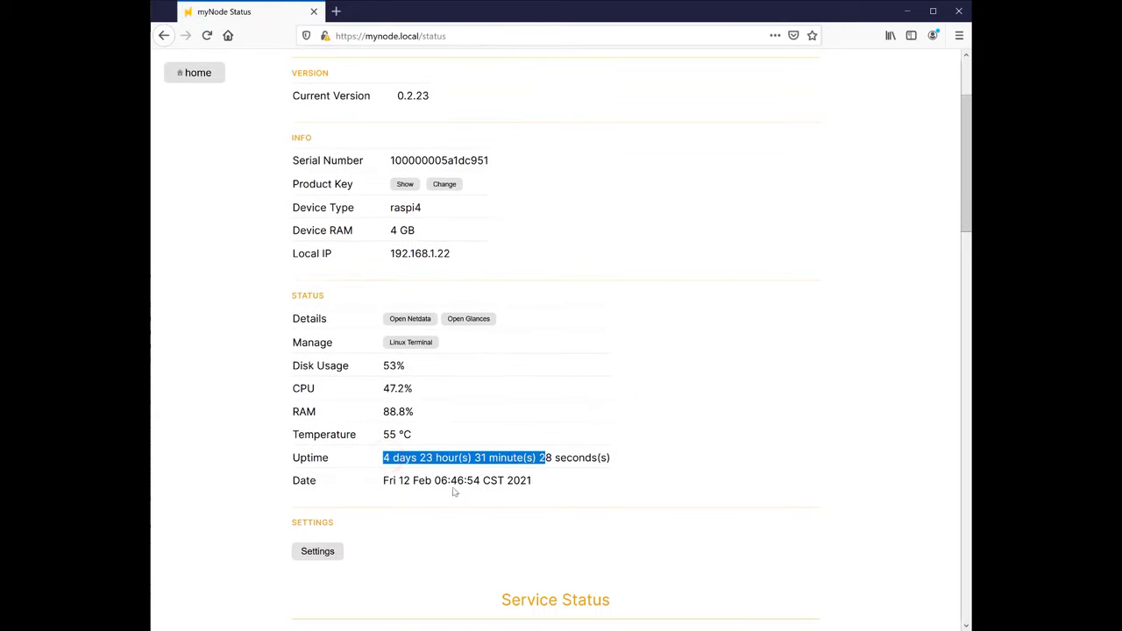
{"action": "left_click", "coordinate": [272, 483]}
{"action": "scroll", "coordinate": [268, 479], "scroll_direction": "down", "scroll_amount": 8}
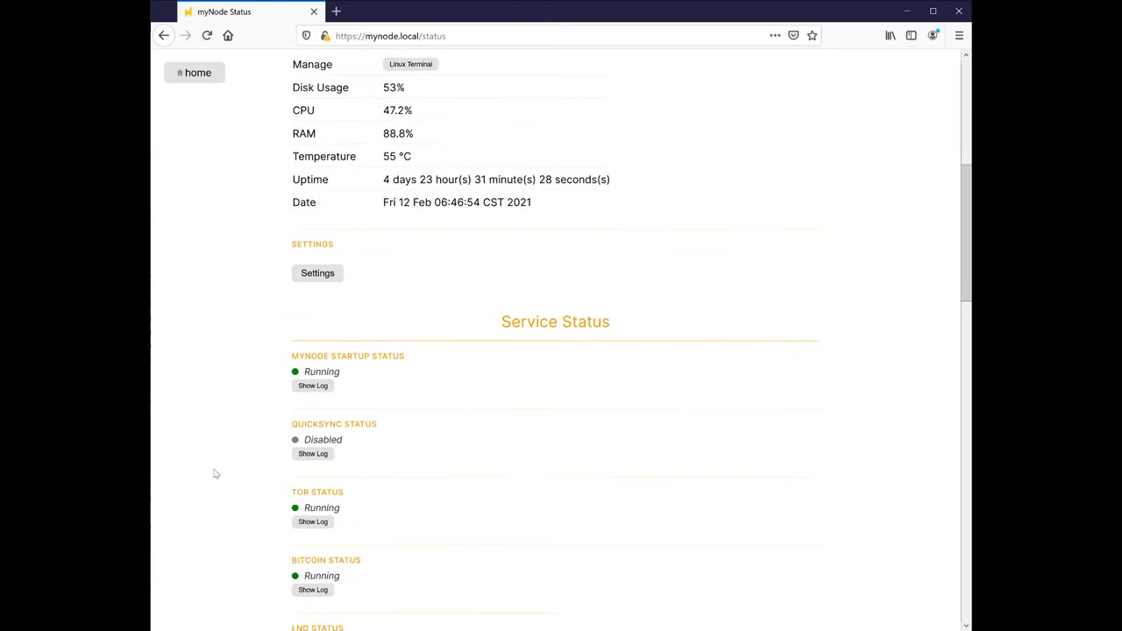
{"action": "scroll", "coordinate": [214, 473], "scroll_direction": "down", "scroll_amount": 1}
{"action": "left_click", "coordinate": [313, 382]}
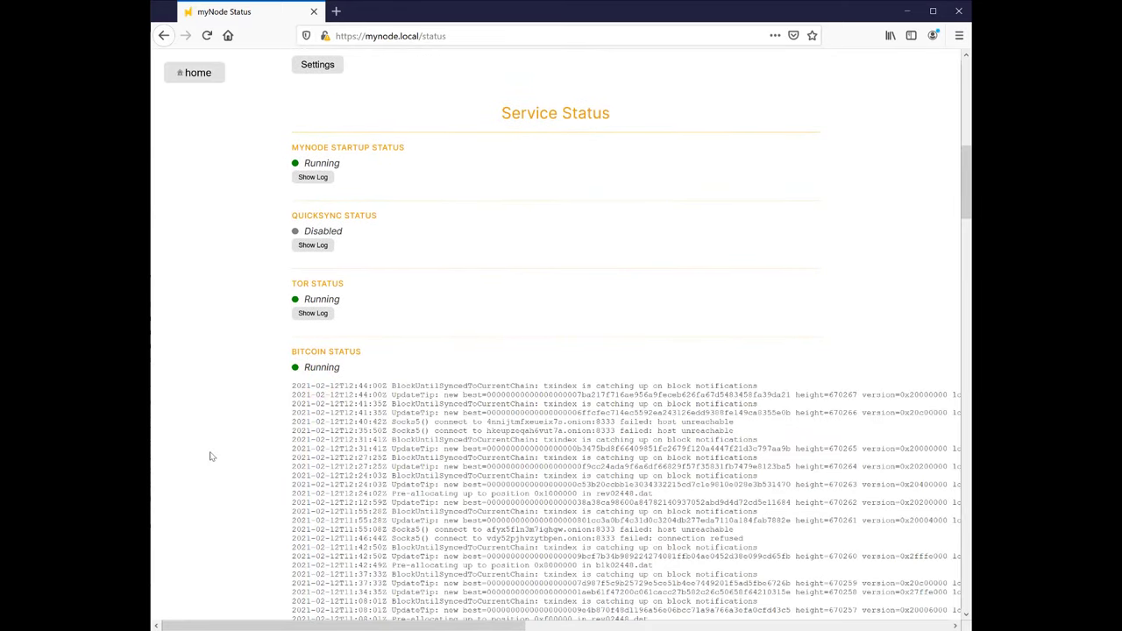
- Open the Netdata system metrics dashboard from the Status page
{"action": "scroll", "coordinate": [263, 434], "scroll_direction": "up", "scroll_amount": 1}
{"action": "scroll", "coordinate": [219, 455], "scroll_direction": "up", "scroll_amount": 8}
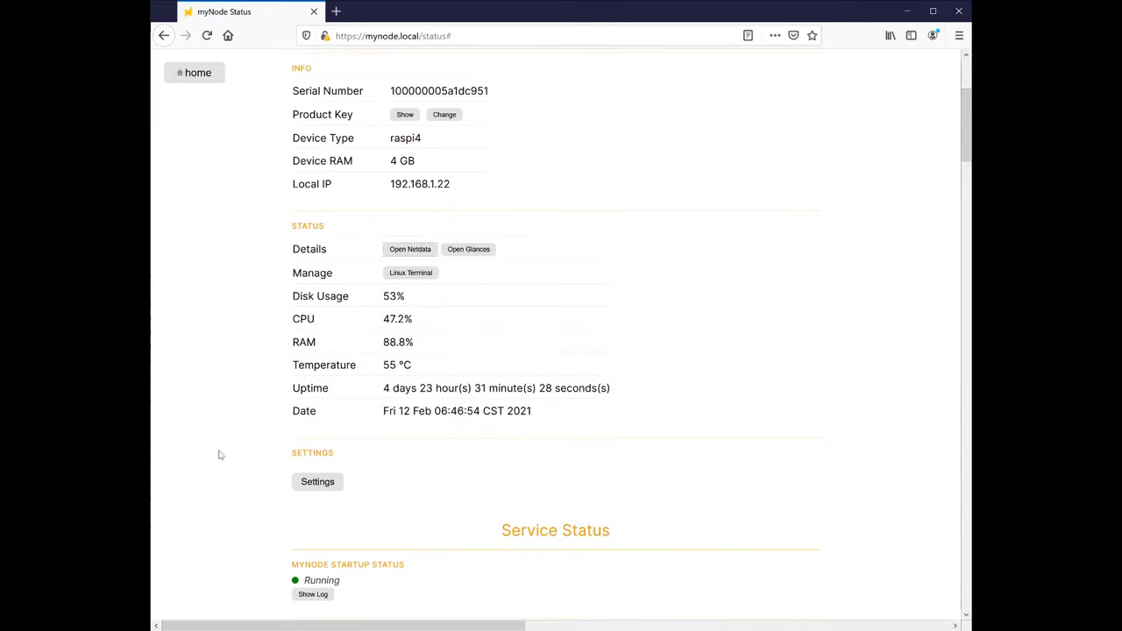
{"action": "left_click", "coordinate": [424, 462]}
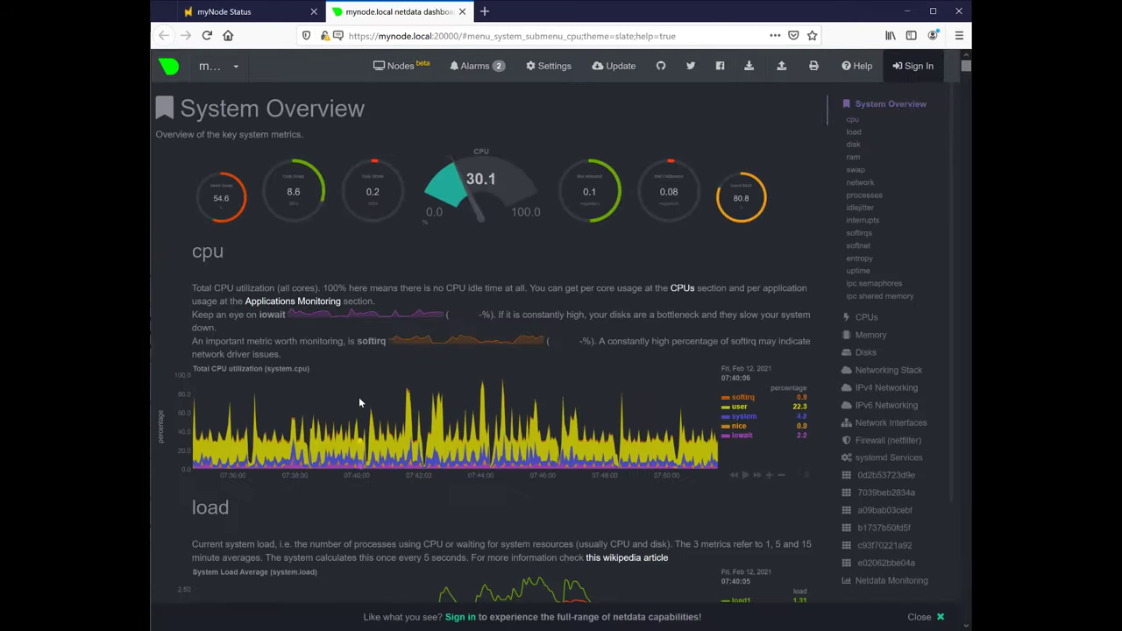
- List /mnt/hdd in the web terminal with cd /mnt/hdd/ and ls, showing lost+found, mynode and swapfile
{"action": "scroll", "coordinate": [342, 390], "scroll_direction": "down", "scroll_amount": 1}
{"action": "scroll", "coordinate": [343, 394], "scroll_direction": "down", "scroll_amount": 6}
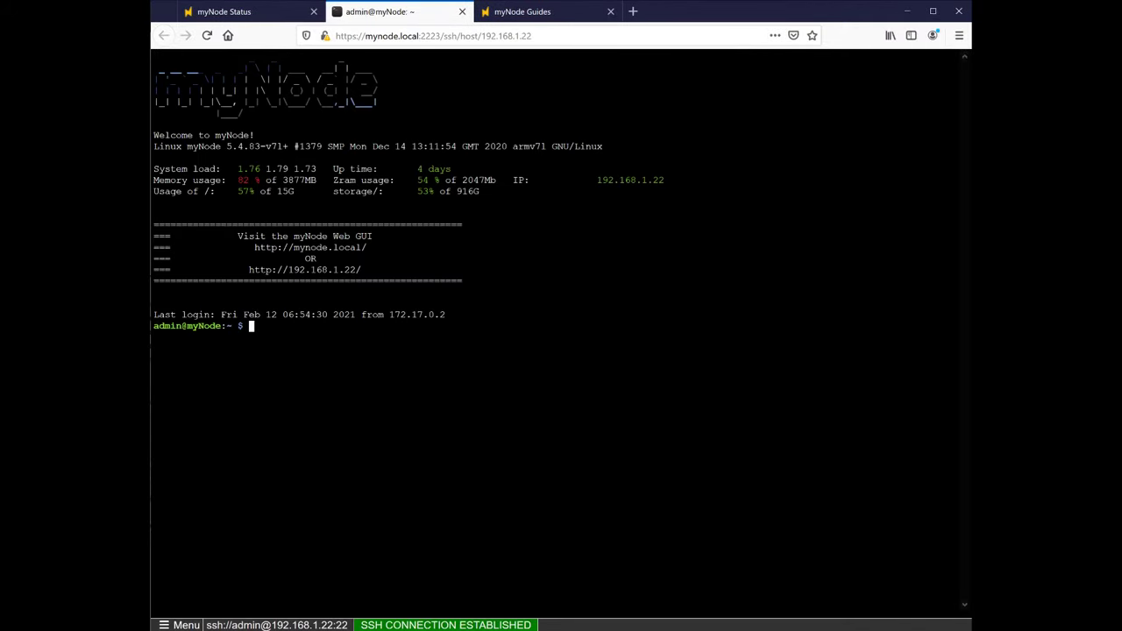
{"action": "type", "text": "cd /mnt/hdd/"}
{"action": "key", "text": "Return"}
{"action": "type", "text": "ls"}
{"action": "key", "text": "Return"}
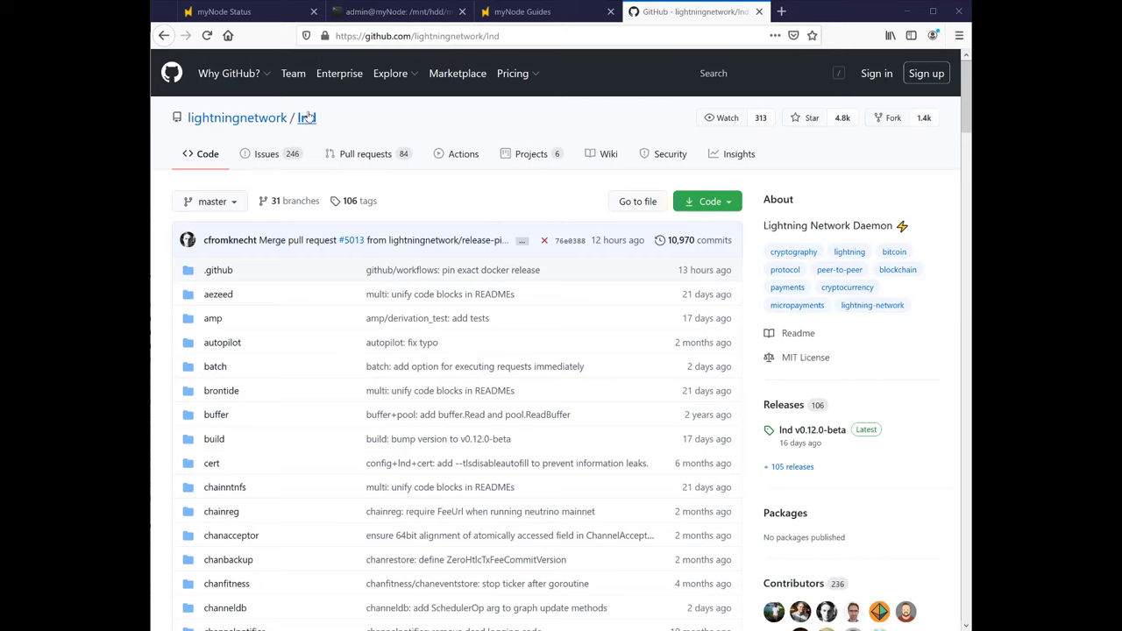
- Scroll the lnd README to Developer Resources and highlight the Slack community paragraph
{"action": "scroll", "coordinate": [331, 202], "scroll_direction": "down", "scroll_amount": 2}
{"action": "scroll", "coordinate": [320, 295], "scroll_direction": "down", "scroll_amount": 20}
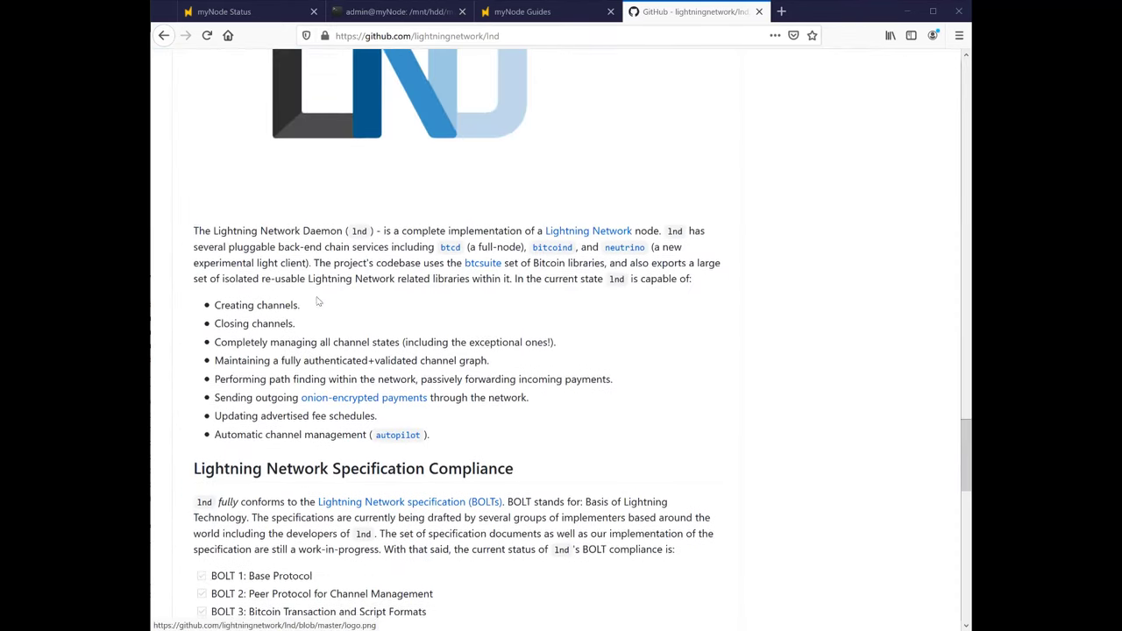
{"action": "scroll", "coordinate": [317, 298], "scroll_direction": "down", "scroll_amount": 5}
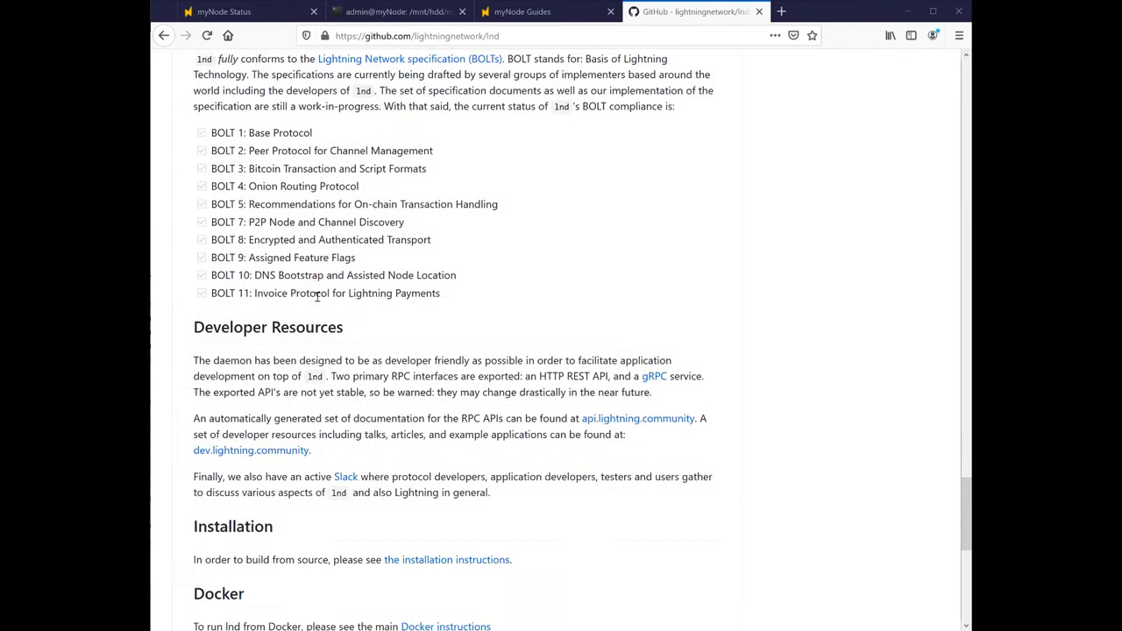
{"action": "left_click_drag", "start_coordinate": [197, 433], "coordinate": [496, 455]}
{"action": "left_click", "coordinate": [506, 454]}
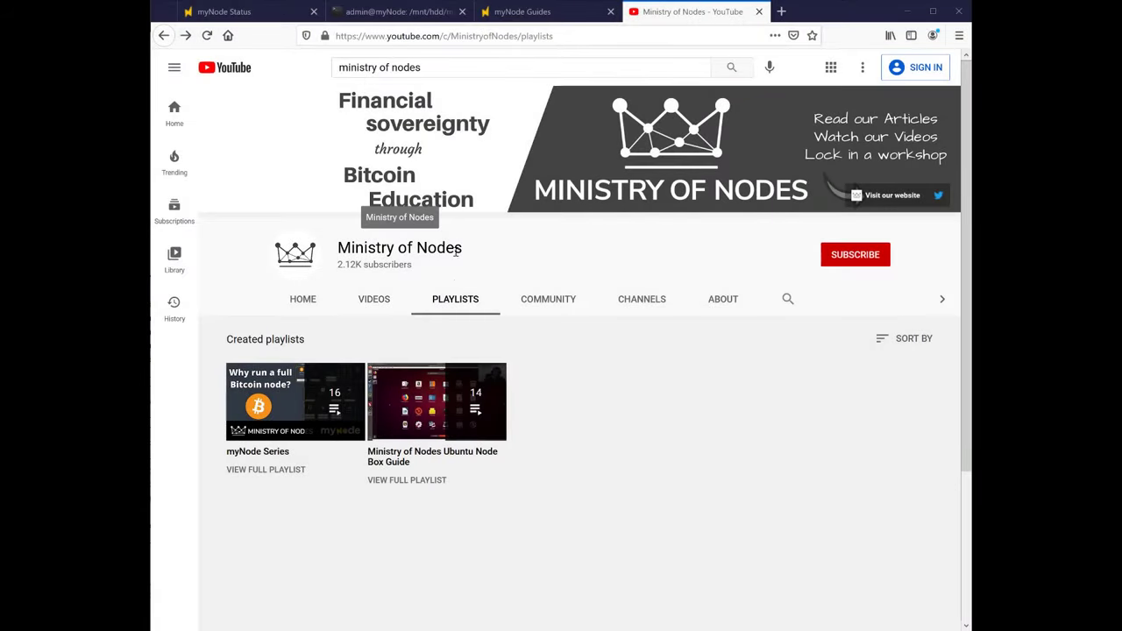
- View the full 16-video myNode Series playlist and scroll through its videos
{"action": "left_click", "coordinate": [269, 469]}
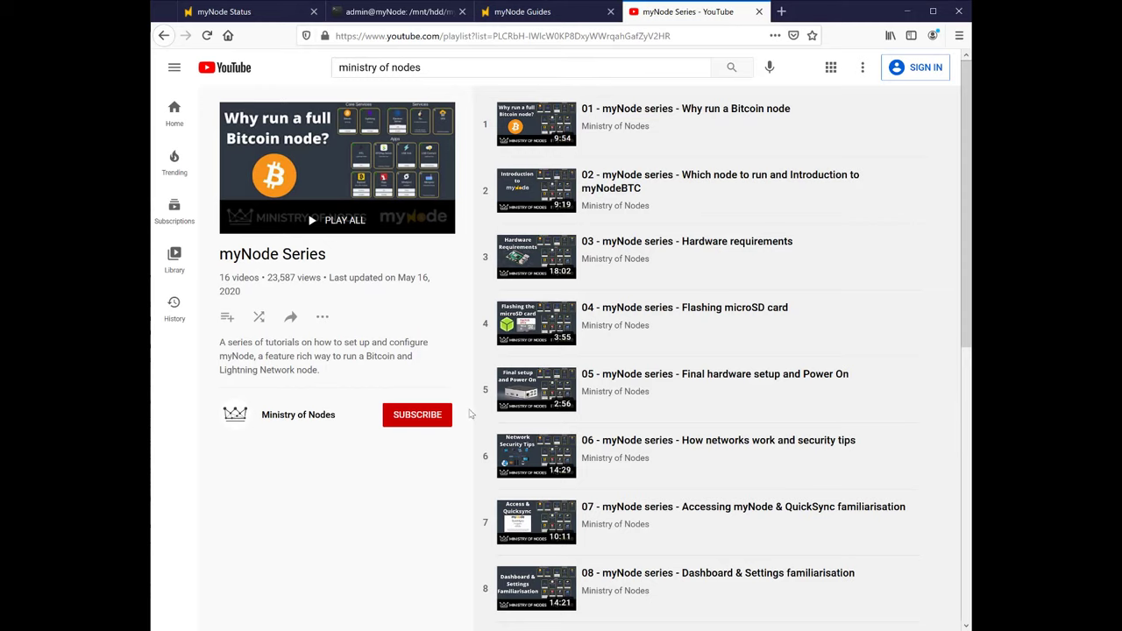
{"action": "scroll", "coordinate": [481, 414], "scroll_direction": "down", "scroll_amount": 3}
{"action": "scroll", "coordinate": [482, 414], "scroll_direction": "down", "scroll_amount": 4}
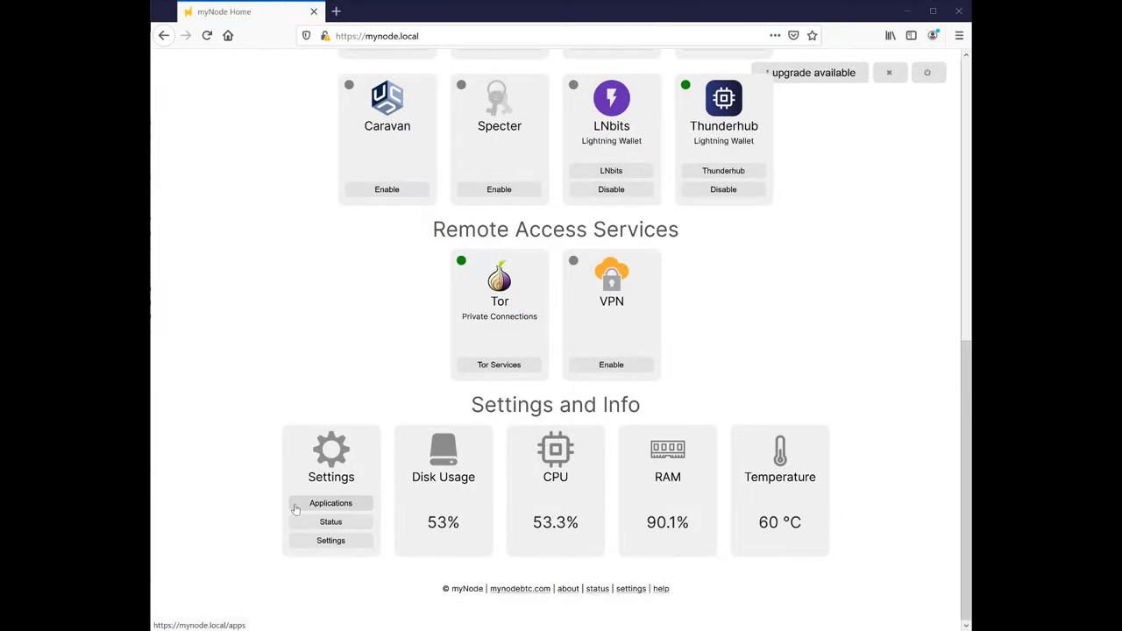
- Review installed app versions under Settings > Applications, then return to the home dashboard
{"action": "left_click", "coordinate": [295, 505]}
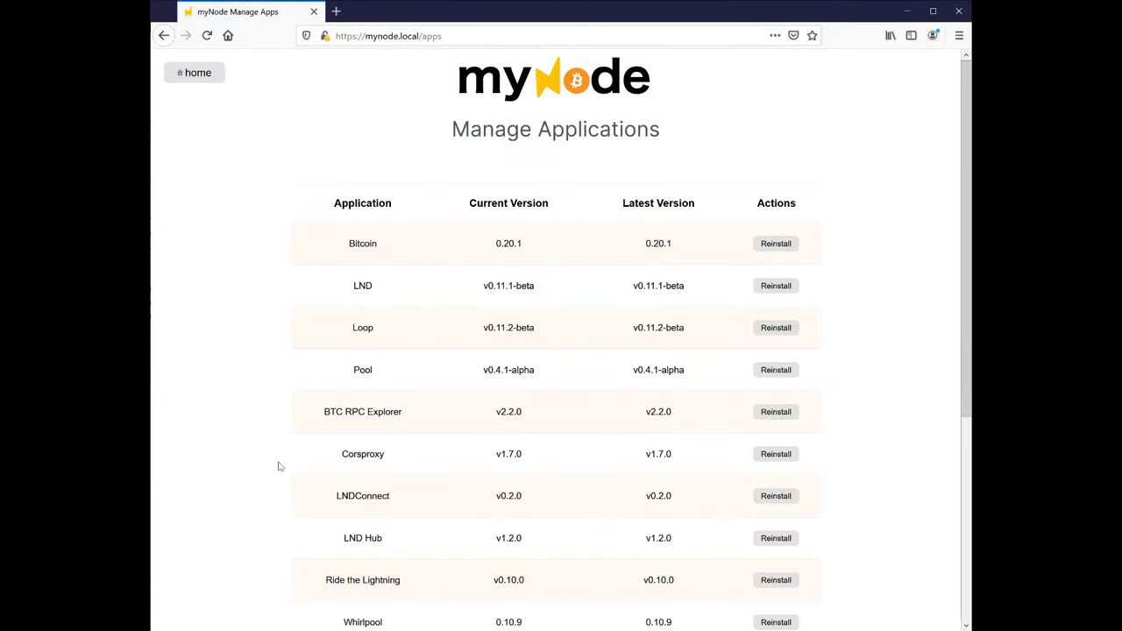
{"action": "scroll", "coordinate": [280, 463], "scroll_direction": "down", "scroll_amount": 5}
{"action": "left_click", "coordinate": [194, 72]}
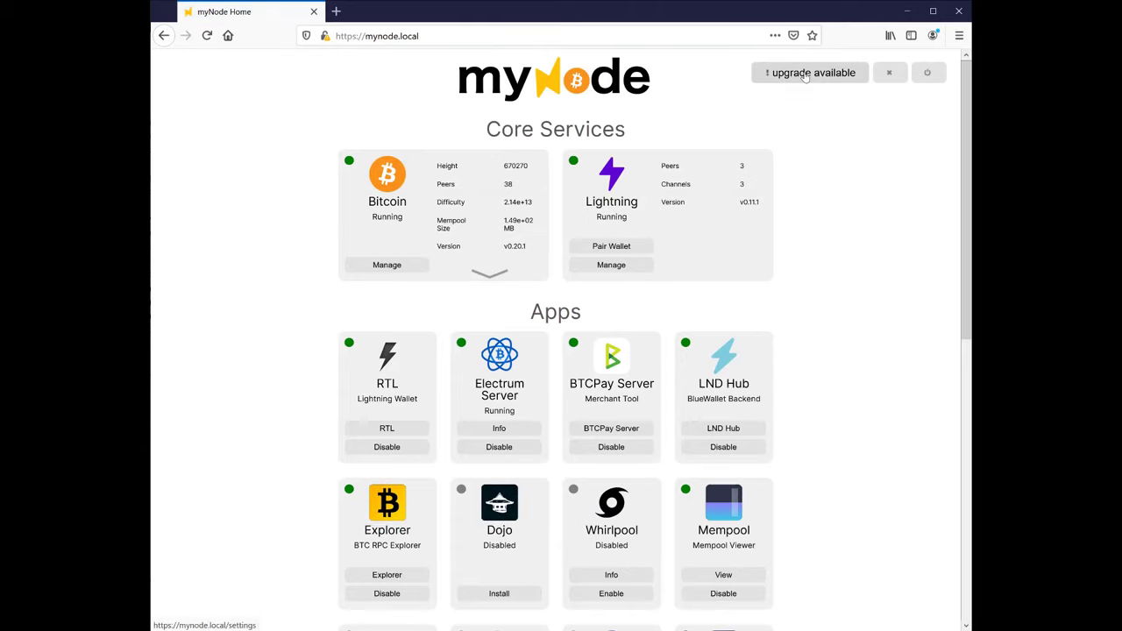
- Read the Recent Changes for upgrade 0.2.25 and open the gen_rpcauth.py source on GitHub
{"action": "left_click", "coordinate": [804, 73]}
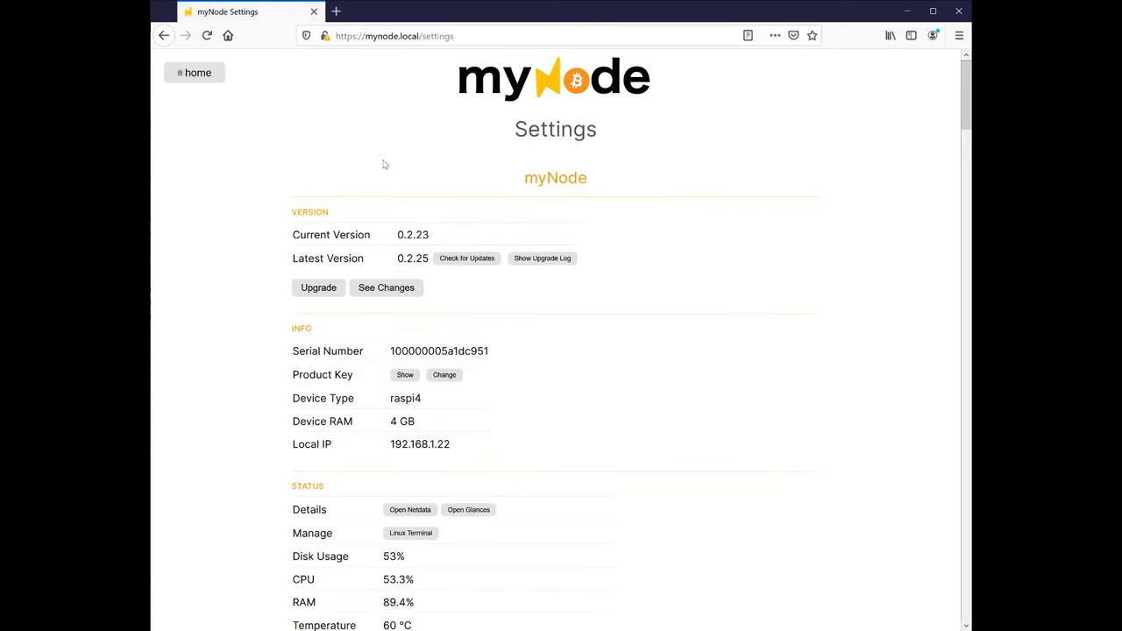
{"action": "left_click", "coordinate": [400, 294]}
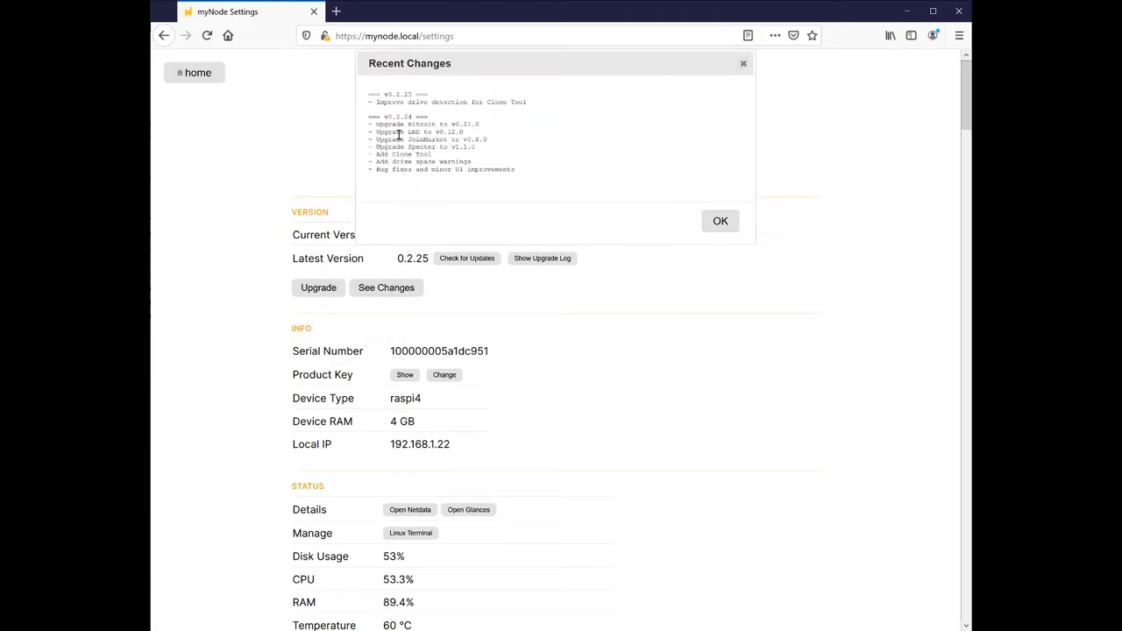
{"action": "left_click_drag", "start_coordinate": [401, 136], "coordinate": [521, 140]}
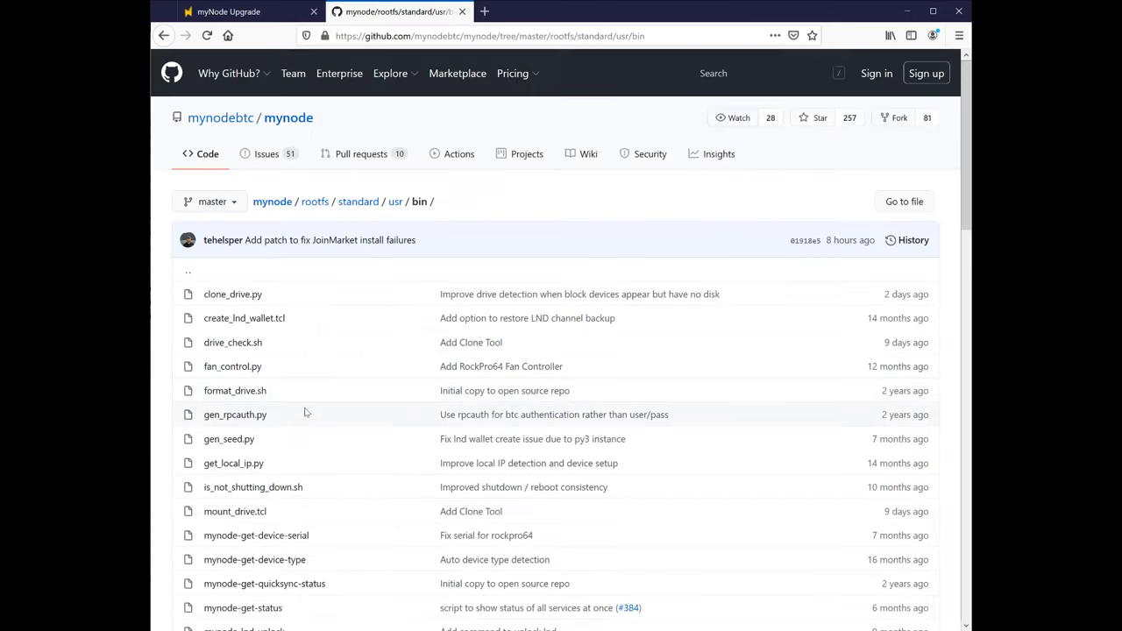
{"action": "left_click", "coordinate": [220, 419]}
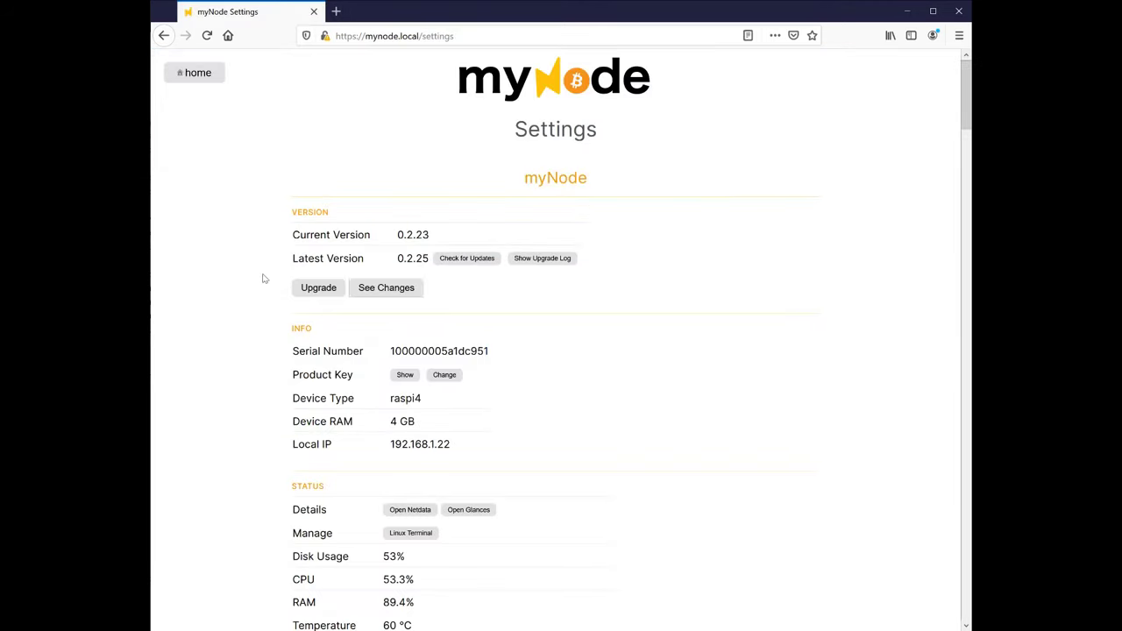
- Upgrade myNode from 0.2.23 to 0.2.25 and confirm the reboot
{"action": "left_click", "coordinate": [298, 292]}
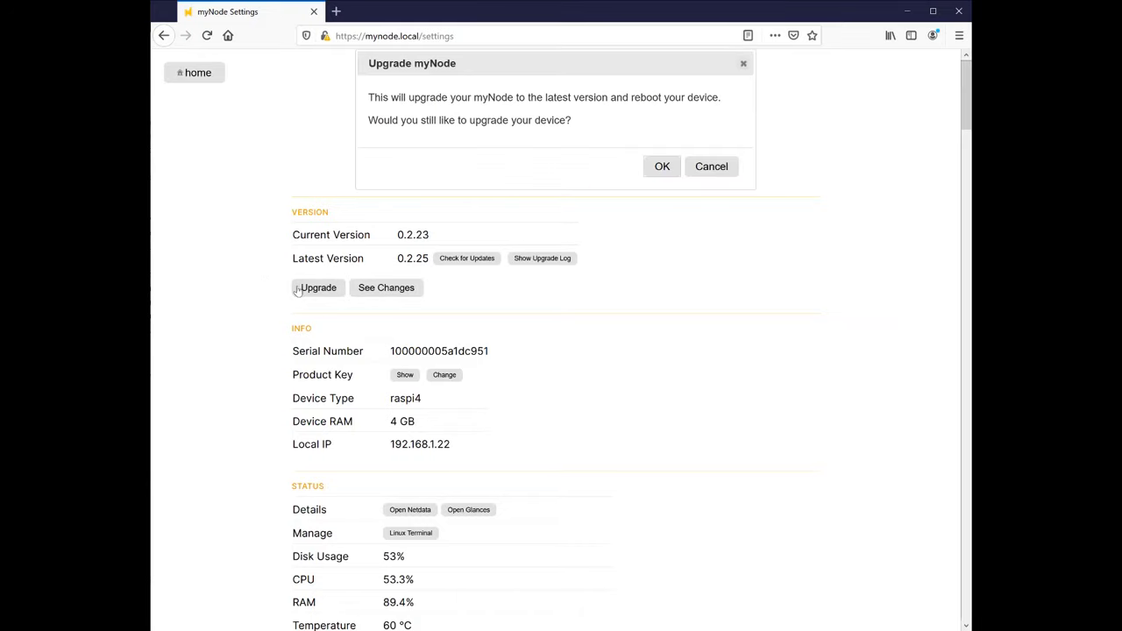
{"action": "left_click", "coordinate": [659, 166]}
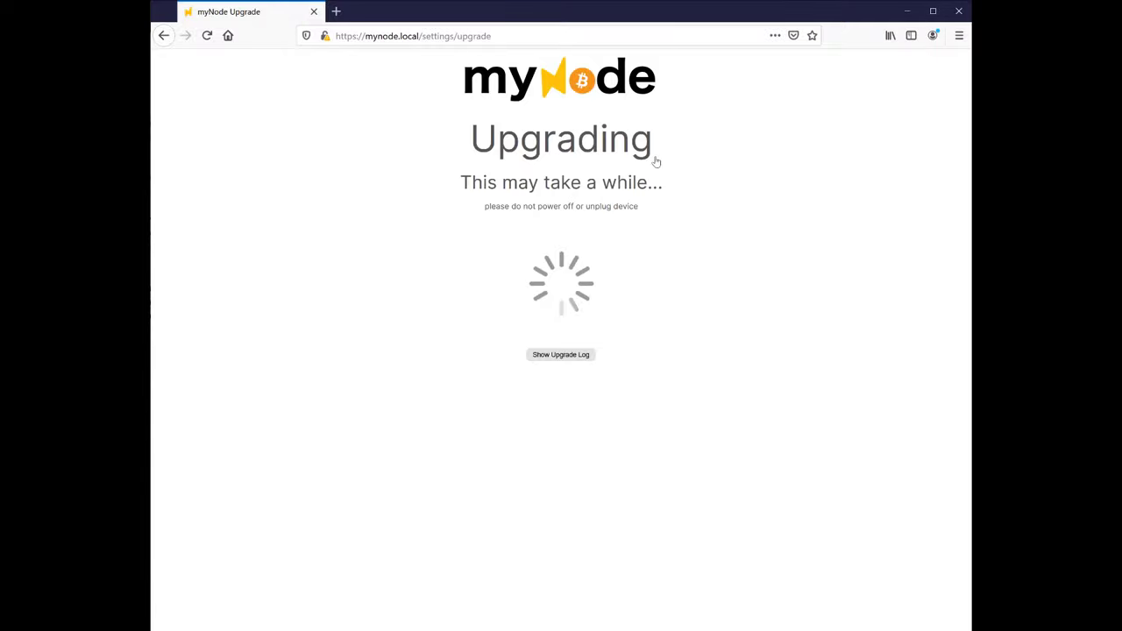